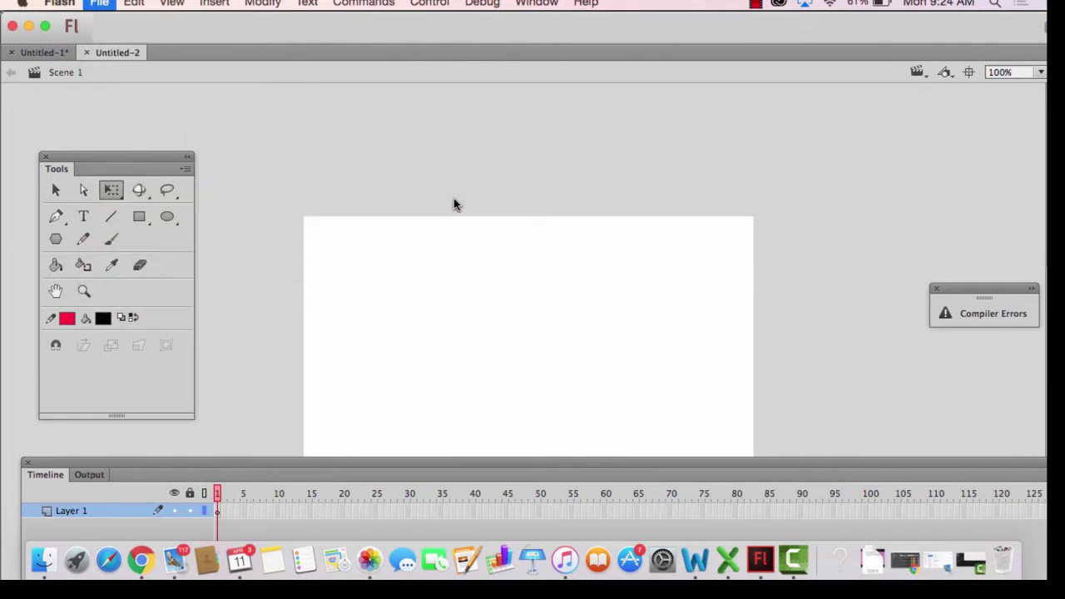
# Import the apple clip-art image into the document's library and select it there for preview
pyautogui.click(423, 113)
pyautogui.doubleClick(423, 113)
pyautogui.click(44, 27)
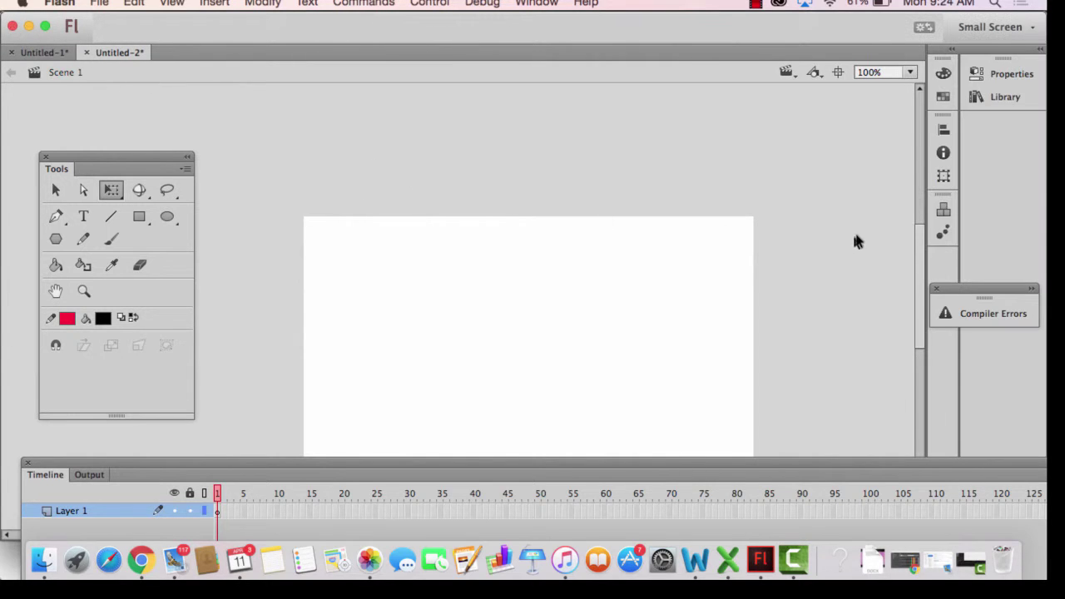
pyautogui.click(996, 97)
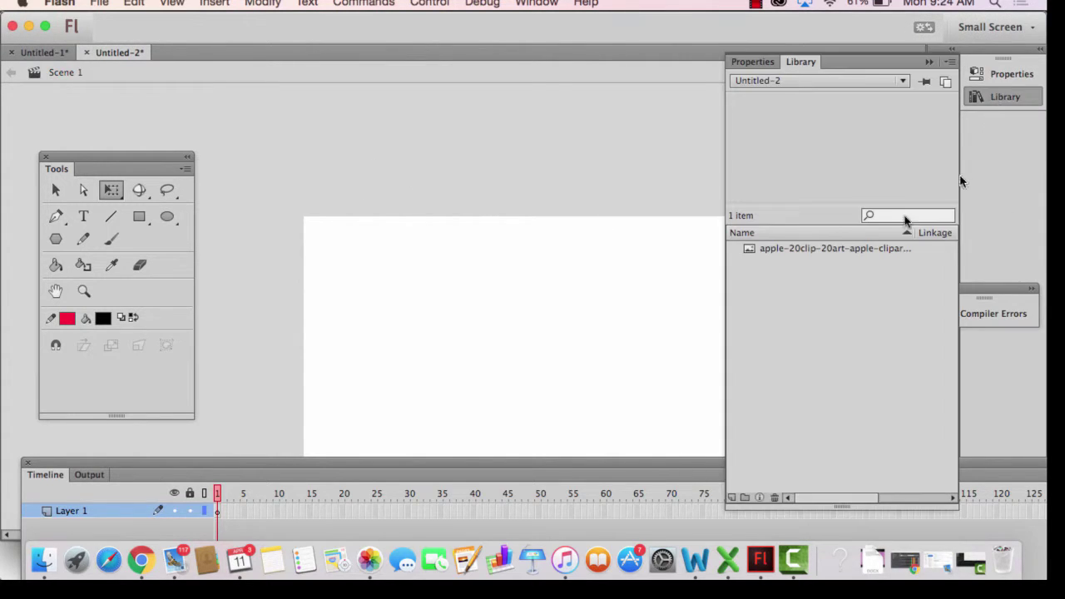
pyautogui.click(841, 251)
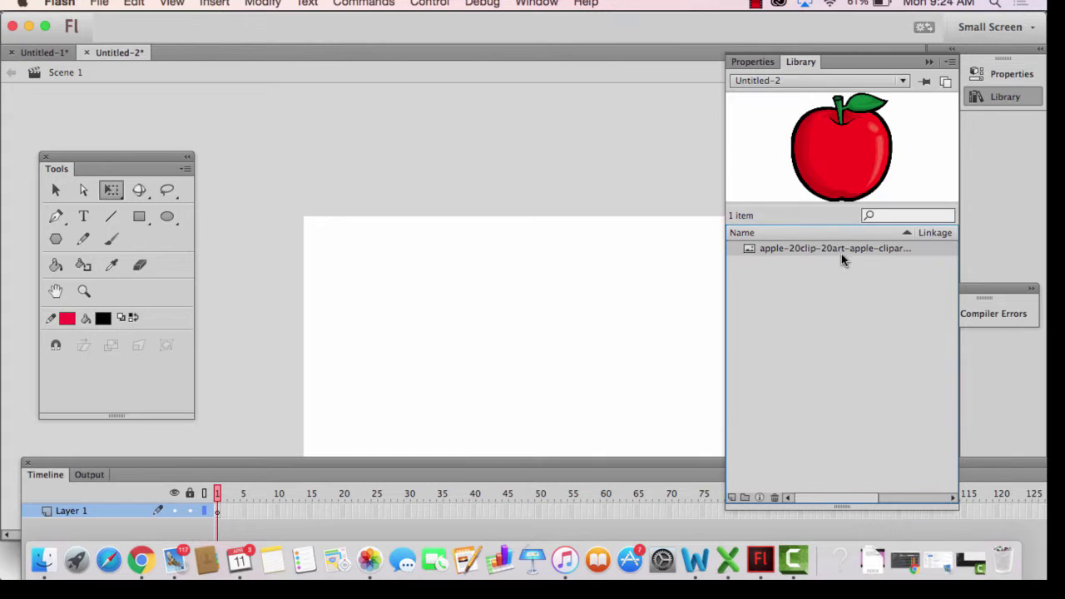
# Place the apple image from the library on the stage in frame 1
pyautogui.click(261, 386)
pyautogui.scroll(-1, 919, 266)
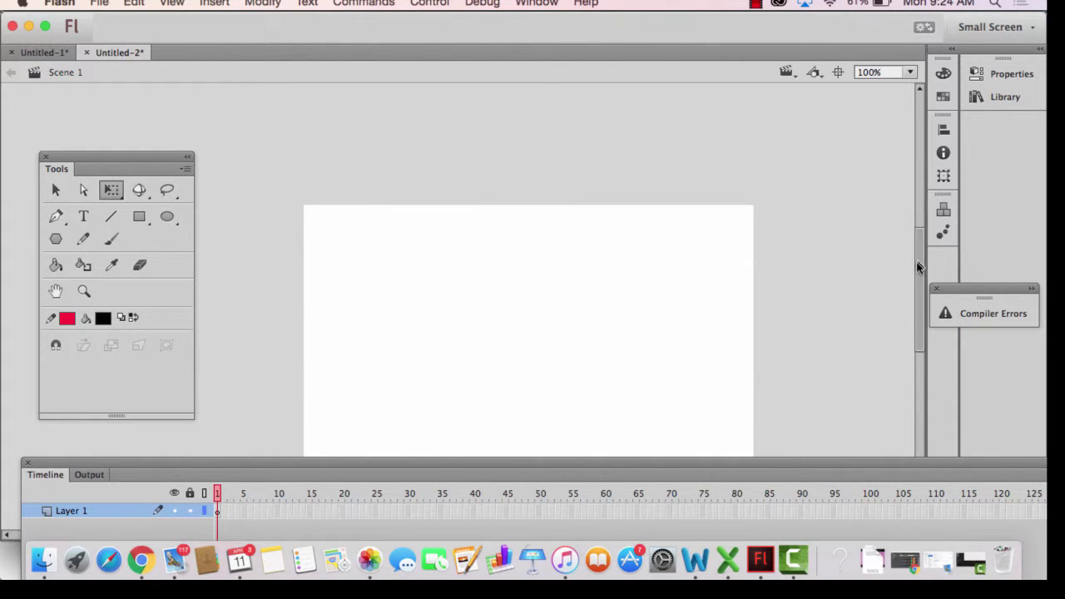
pyautogui.scroll(-3, 919, 266)
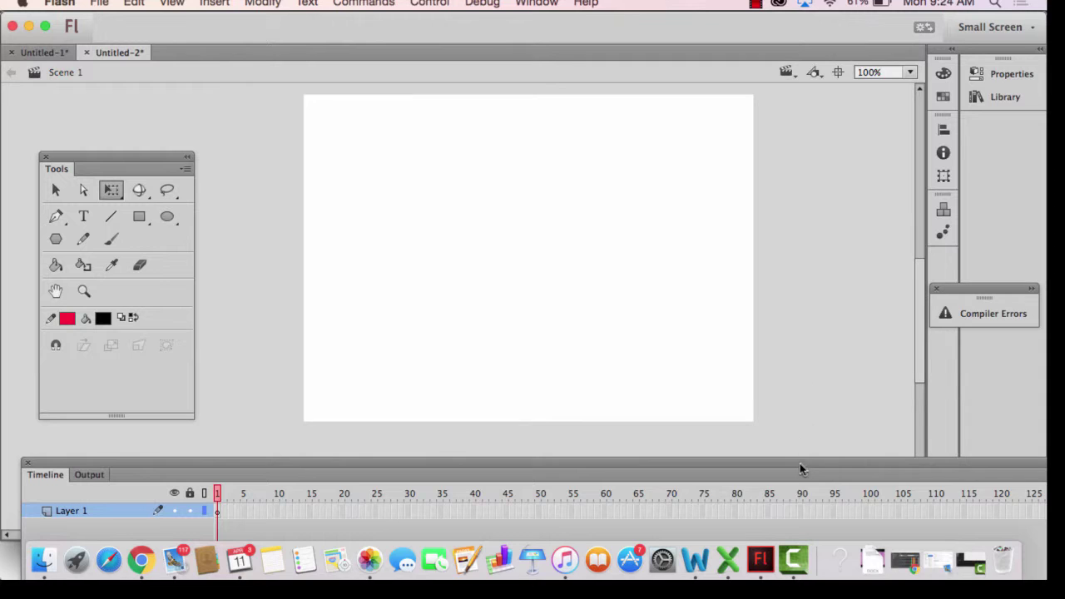
pyautogui.moveTo(800, 464); pyautogui.dragTo(790, 441)
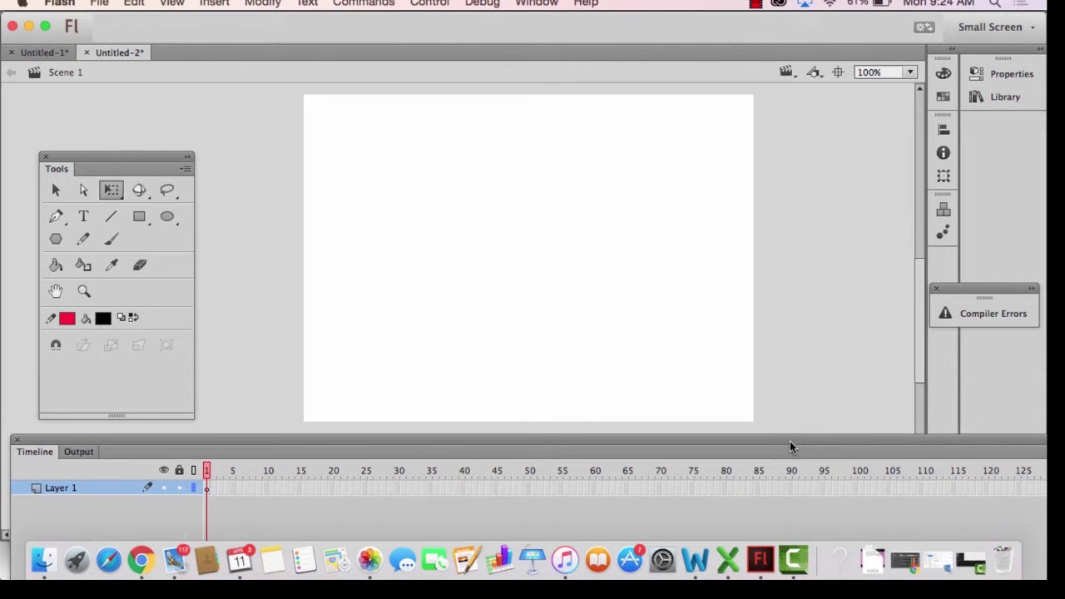
pyautogui.click(1007, 97)
pyautogui.moveTo(851, 183); pyautogui.dragTo(567, 289)
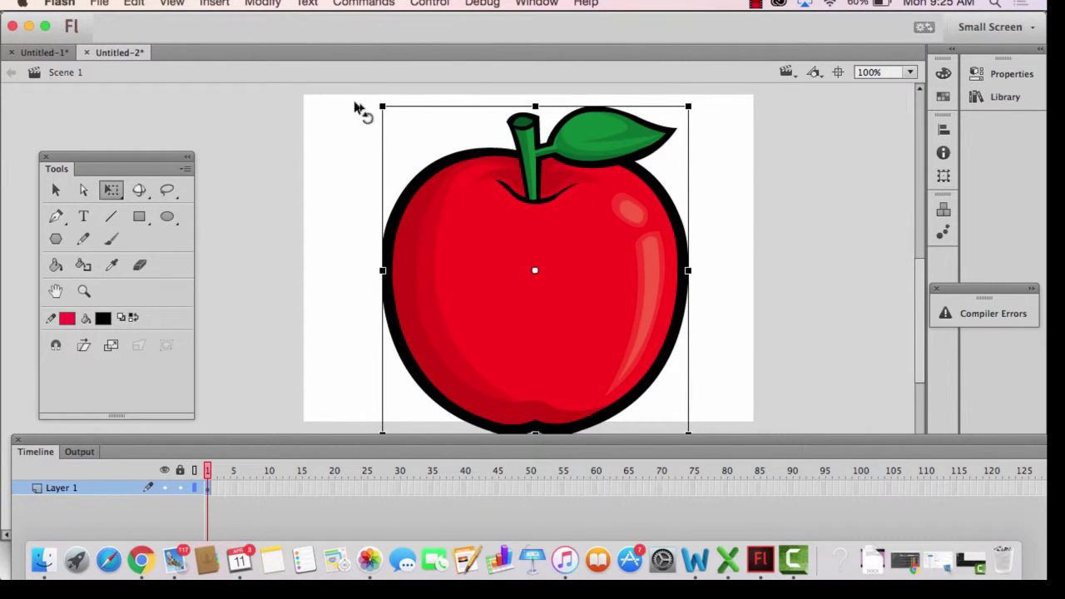
# Shrink the apple to a small size and move it to the upper middle of the stage
pyautogui.moveTo(382, 105); pyautogui.dragTo(508, 244)
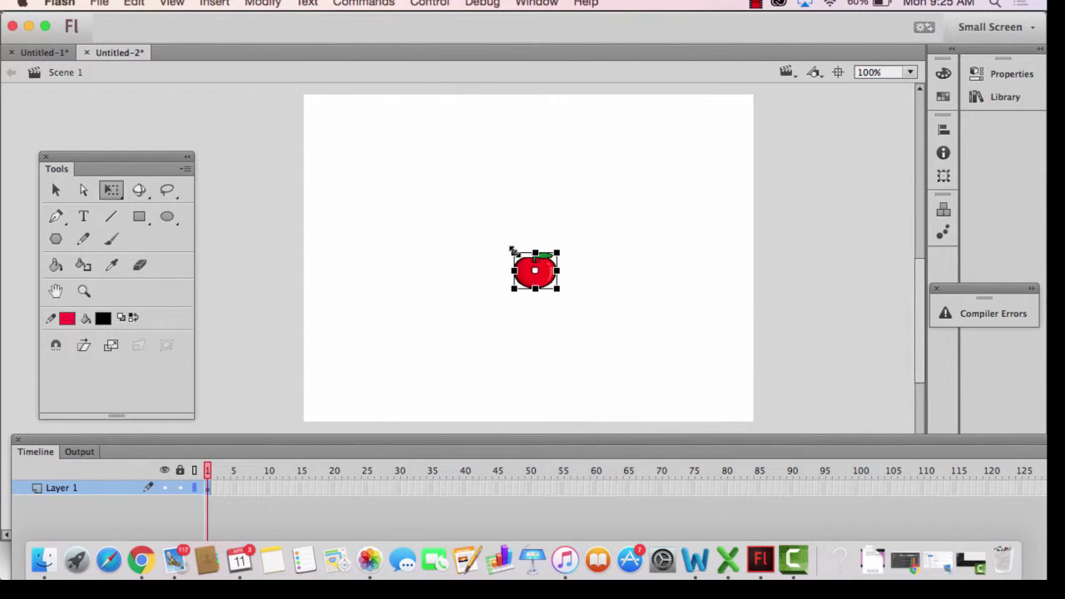
pyautogui.moveTo(559, 286); pyautogui.dragTo(549, 146)
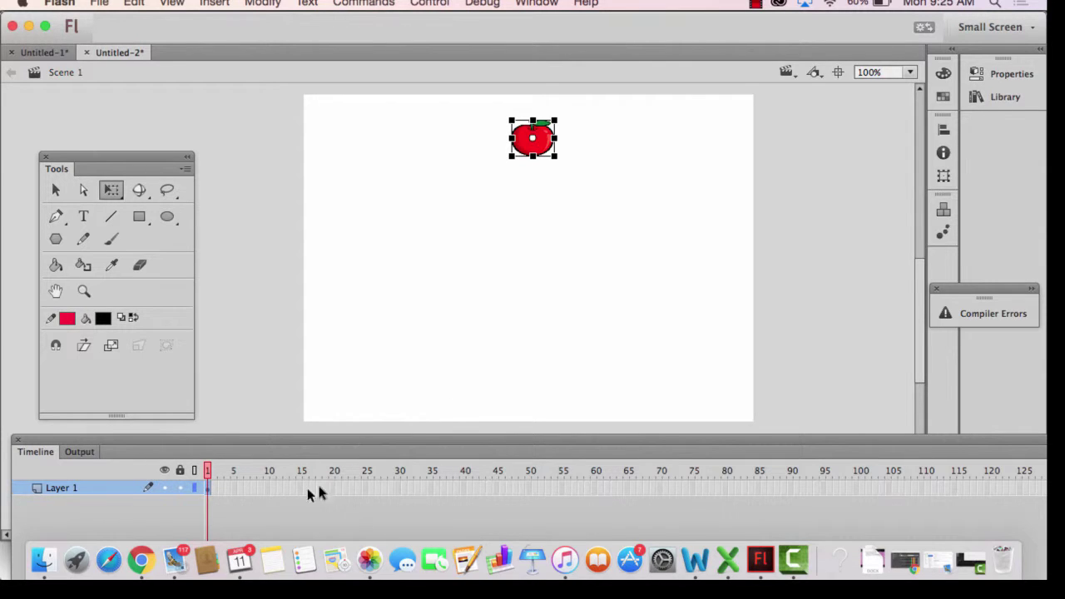
# Insert keyframes at frames 10 and 35 of Layer 1, and move the apple down near the stage's lower edge at frame 35
pyautogui.rightClick(267, 489)
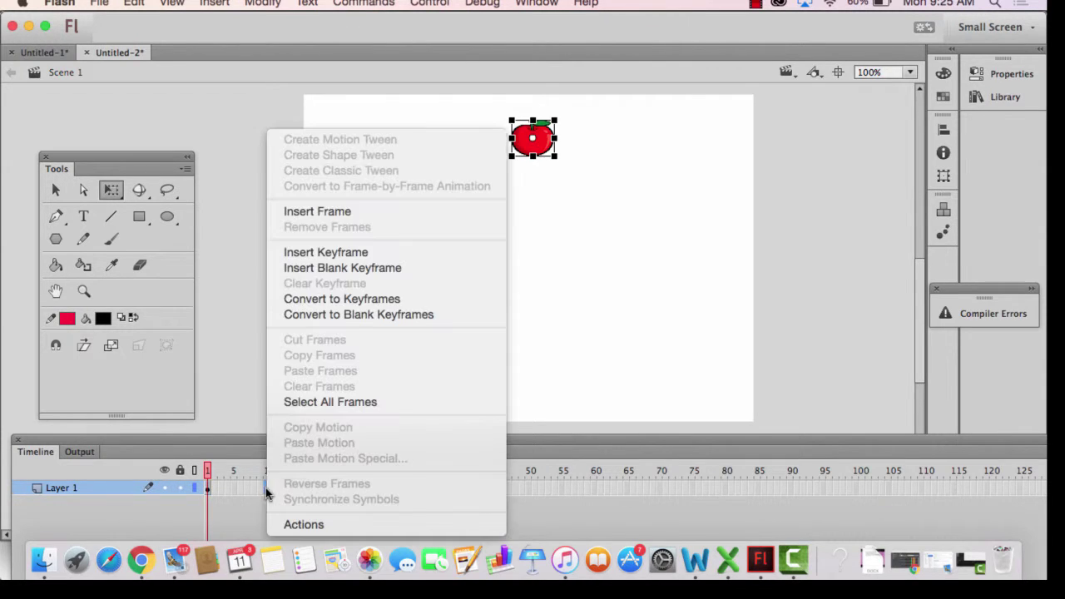
pyautogui.click(316, 252)
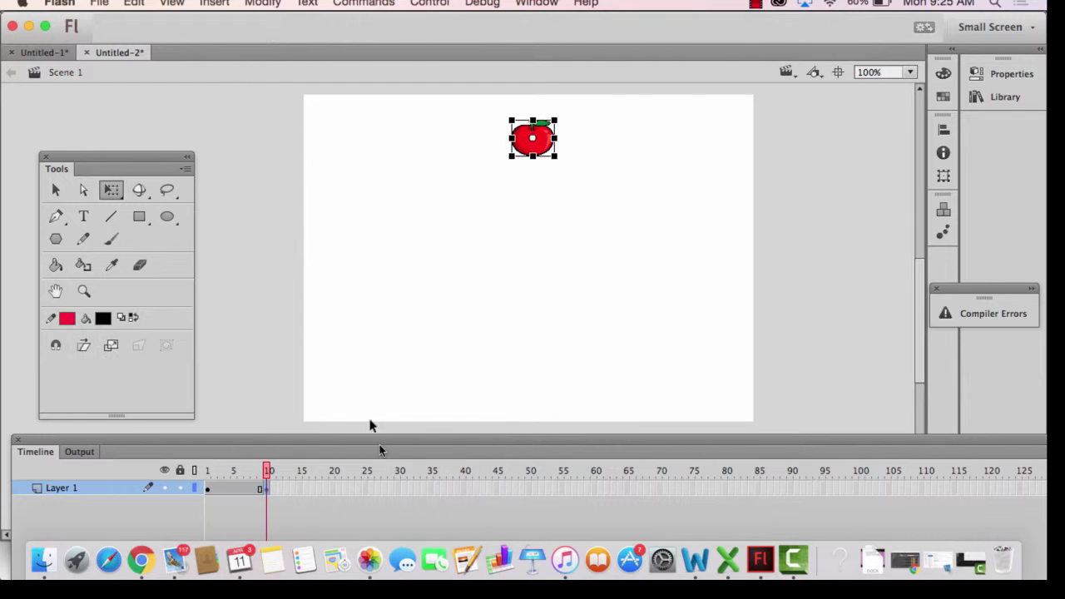
pyautogui.rightClick(432, 492)
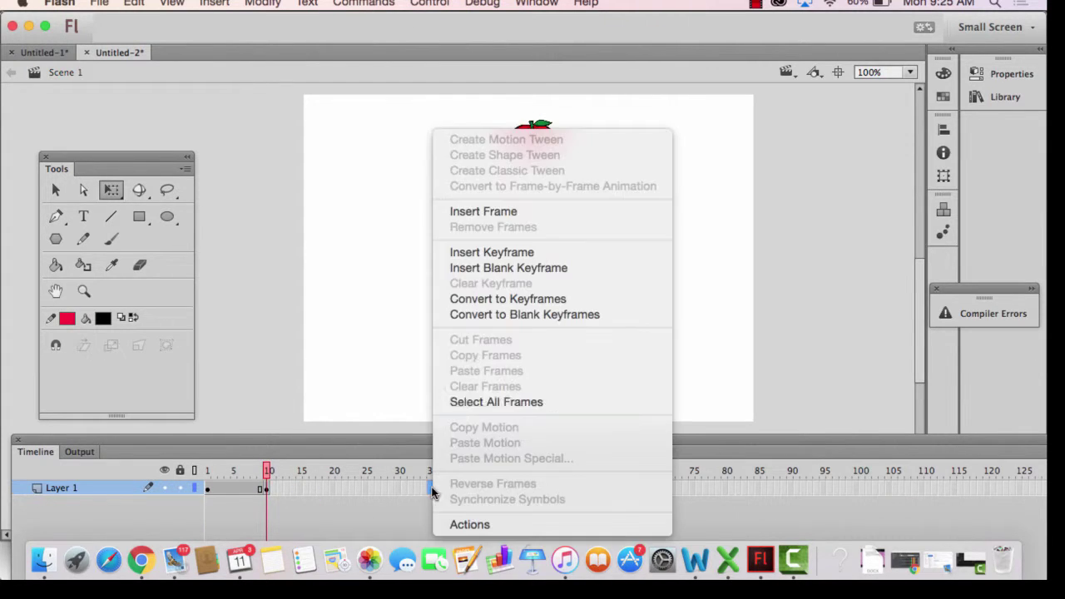
pyautogui.click(497, 255)
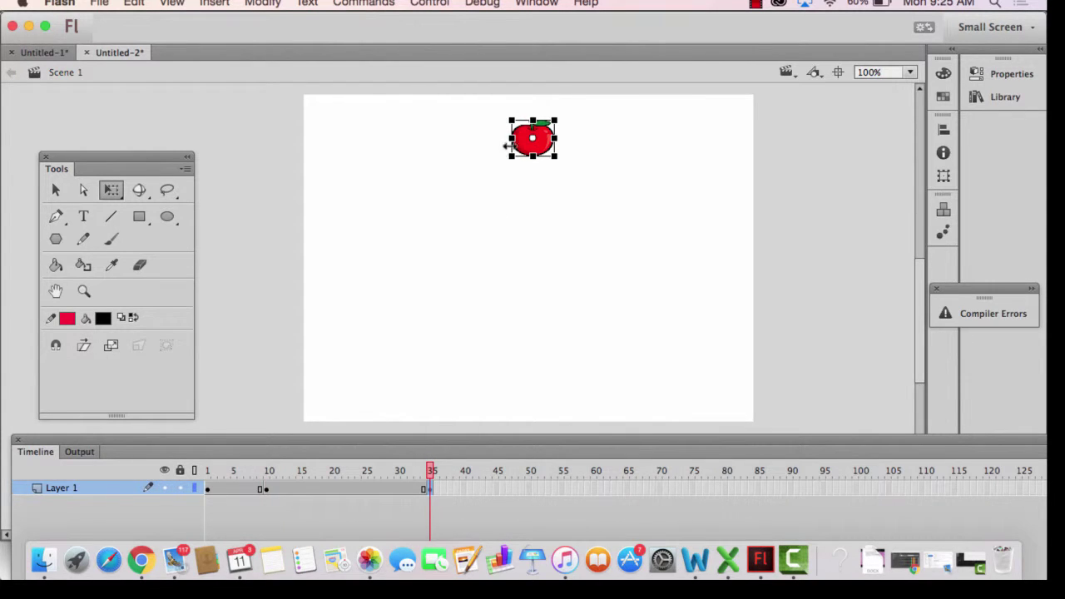
pyautogui.moveTo(546, 165); pyautogui.dragTo(536, 365)
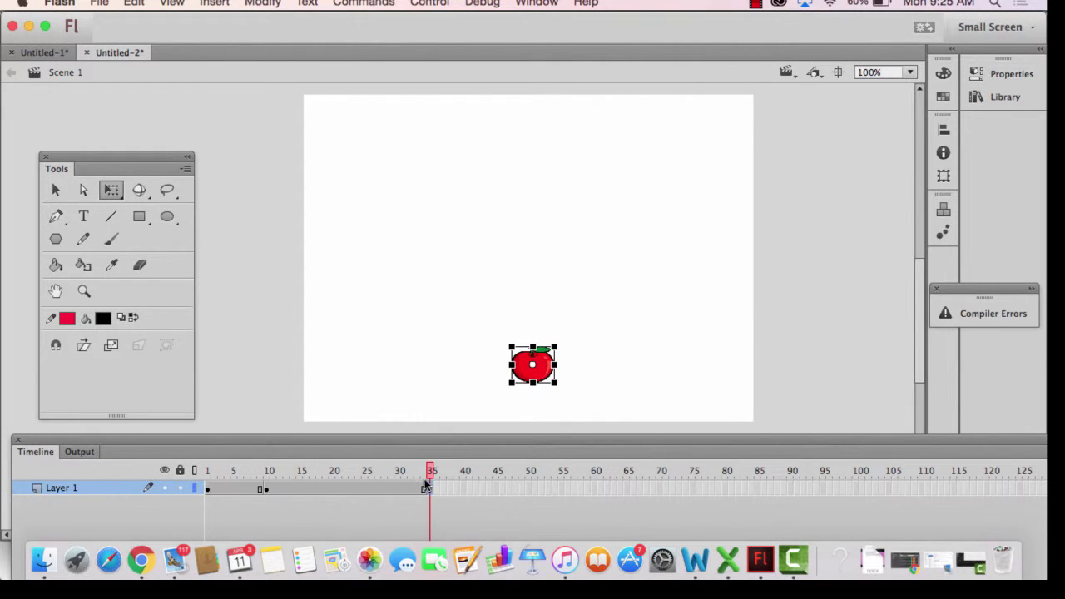
# Create a classic tween between the keyframes at frames 10 and 35, and play the animation from the start
pyautogui.moveTo(430, 471); pyautogui.dragTo(398, 489)
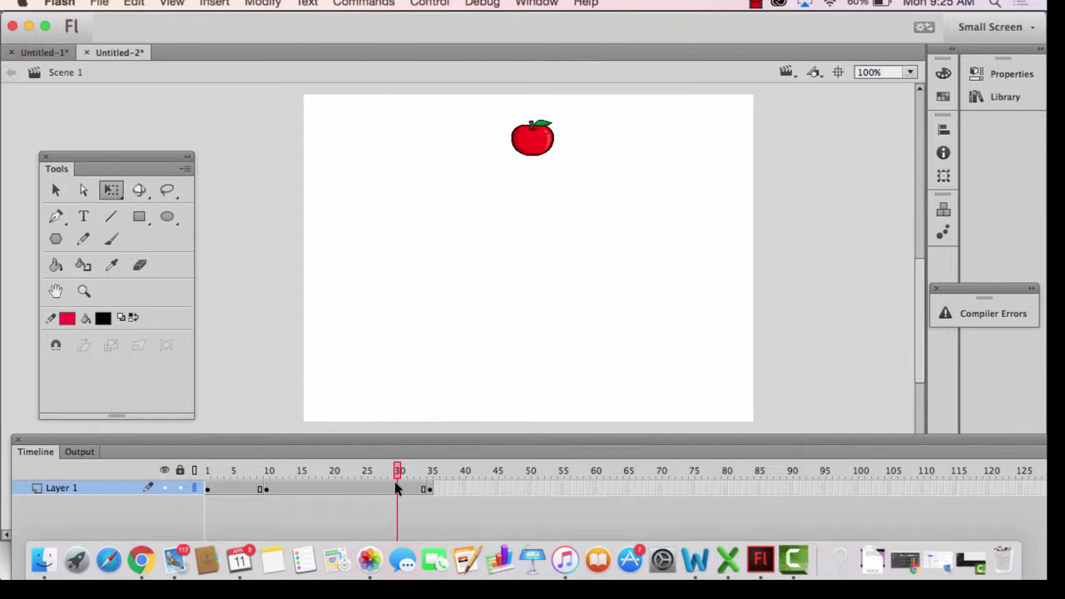
pyautogui.rightClick(351, 491)
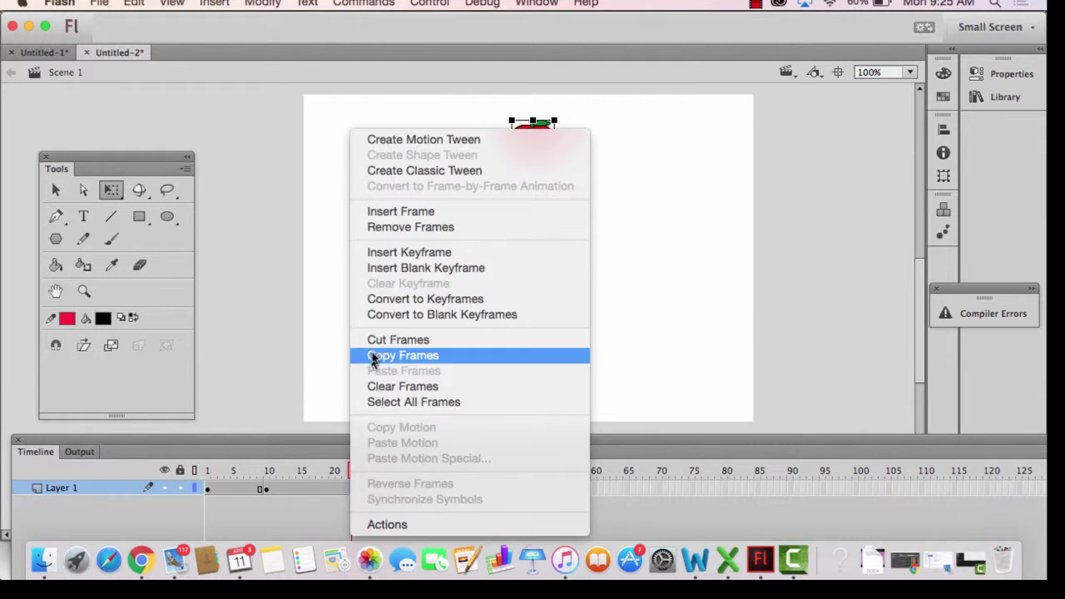
pyautogui.click(444, 173)
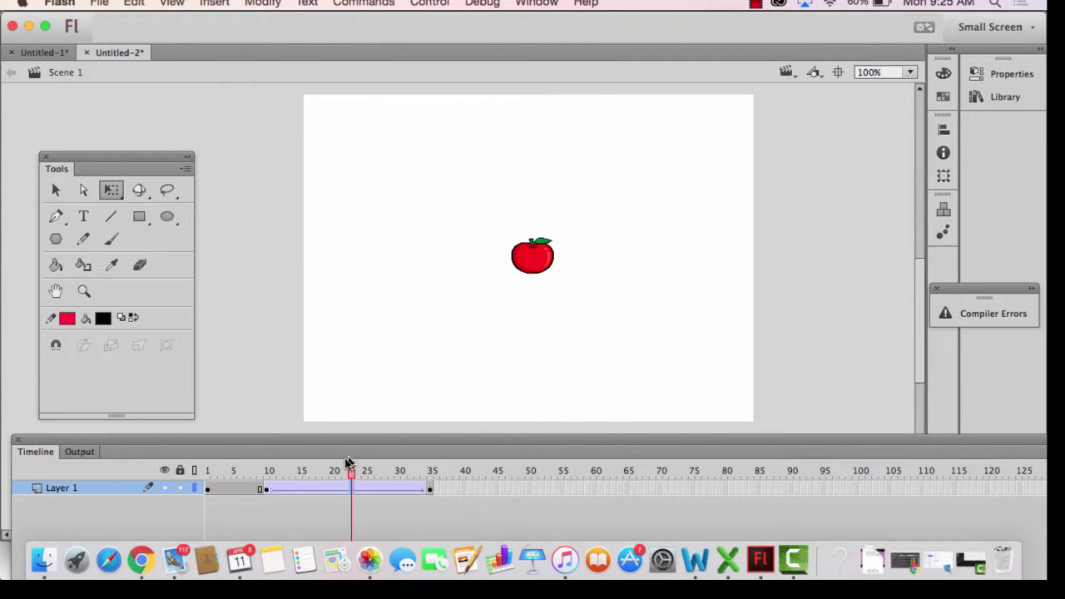
pyautogui.moveTo(350, 474); pyautogui.dragTo(174, 493)
pyautogui.press('Return')
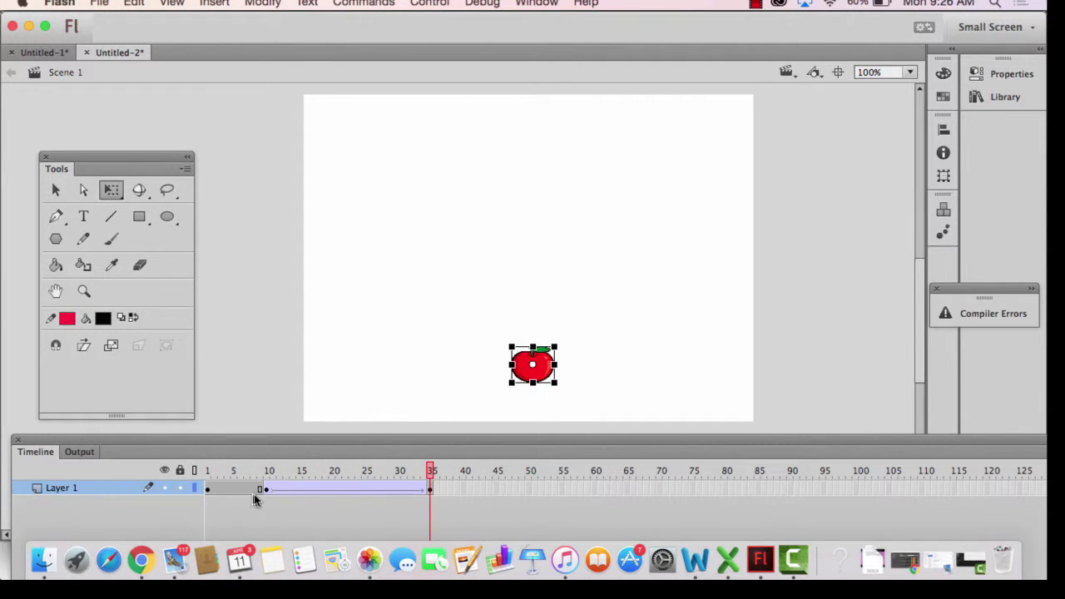
# Set the classic tween's ease to 92 out and play the animation
pyautogui.click(401, 488)
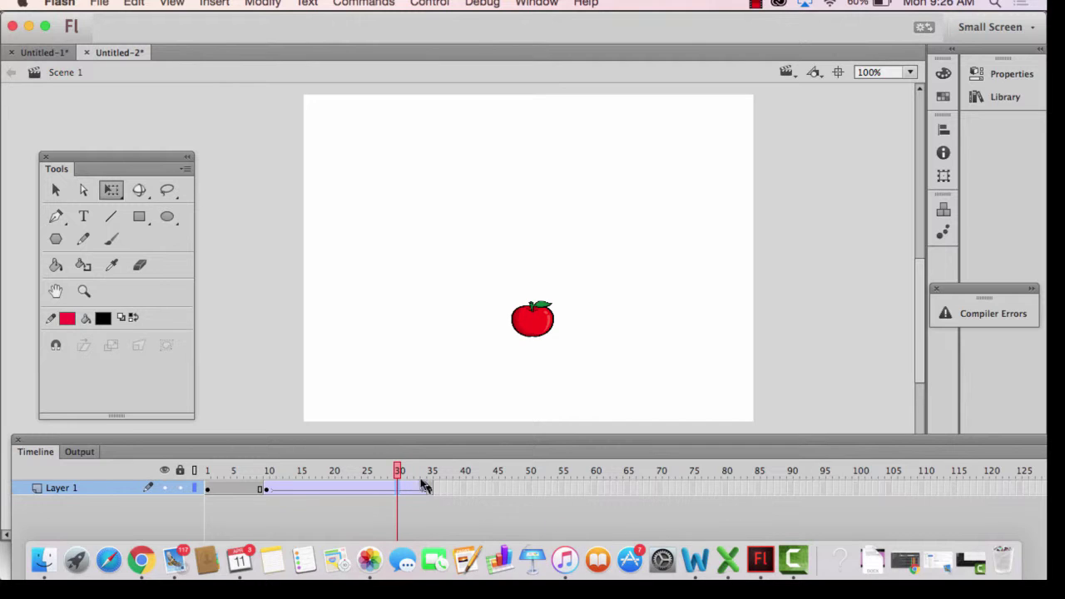
pyautogui.click(1009, 74)
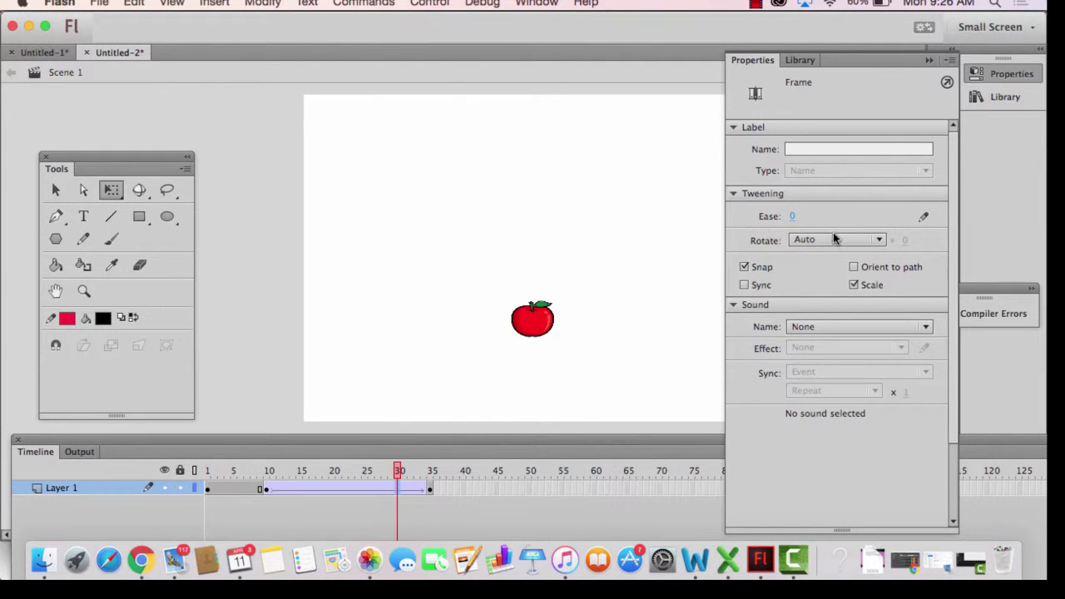
pyautogui.click(793, 215)
pyautogui.write('10')
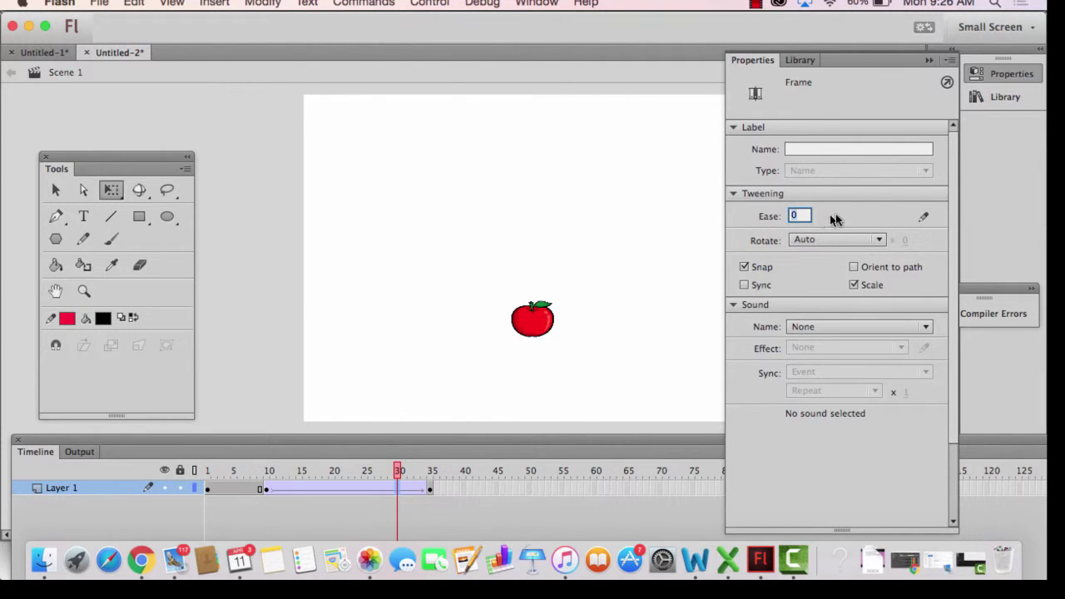
pyautogui.press('Return')
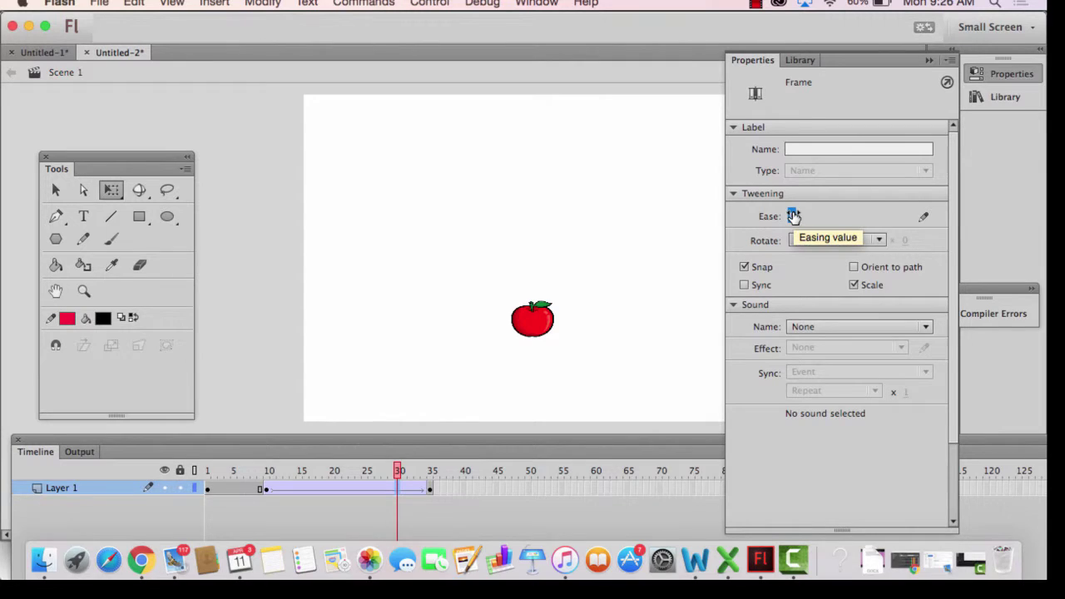
pyautogui.moveTo(793, 215); pyautogui.dragTo(879, 217)
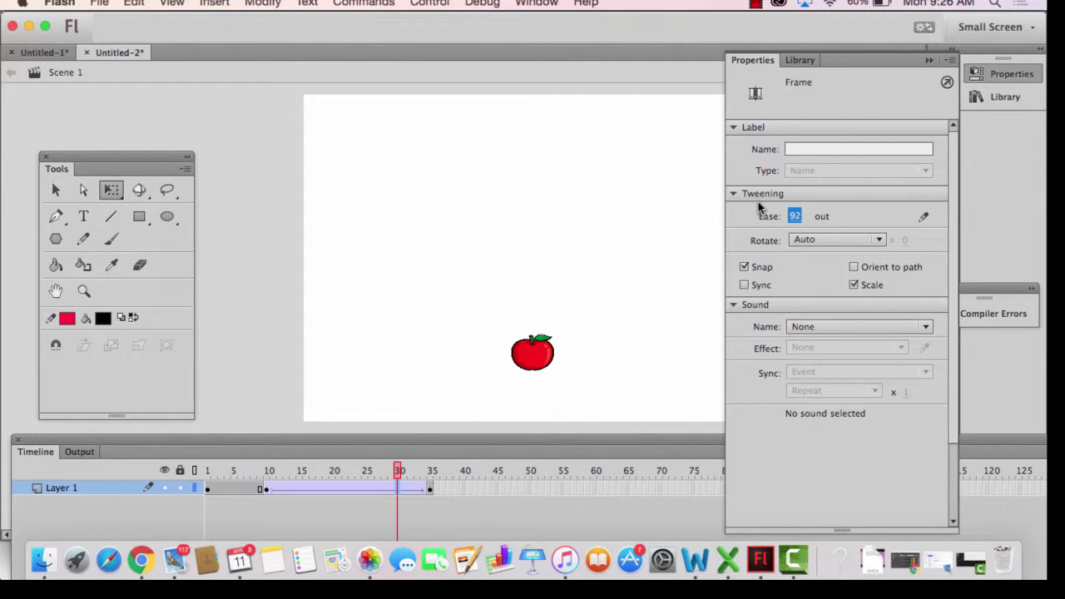
pyautogui.click(267, 234)
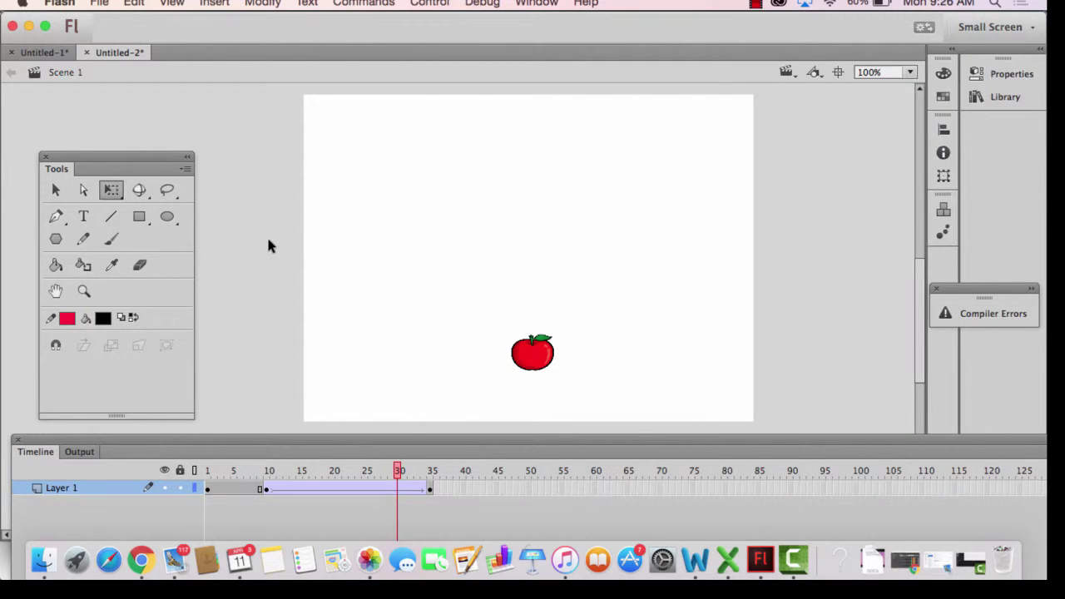
pyautogui.press('Return')
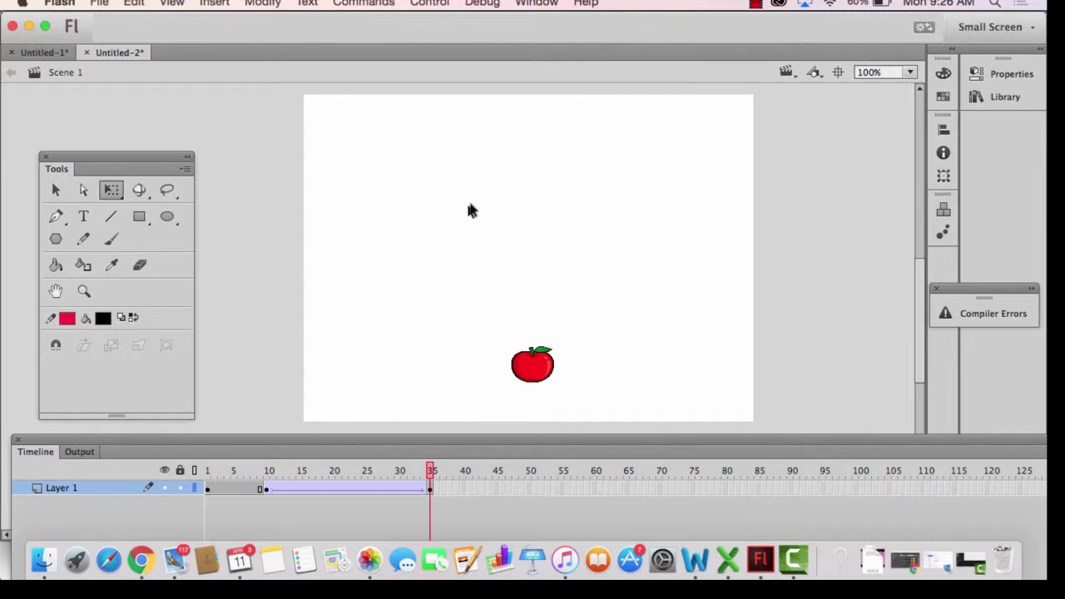
# Set the classic tween's ease to -90 in and preview the falling apple
pyautogui.click(393, 489)
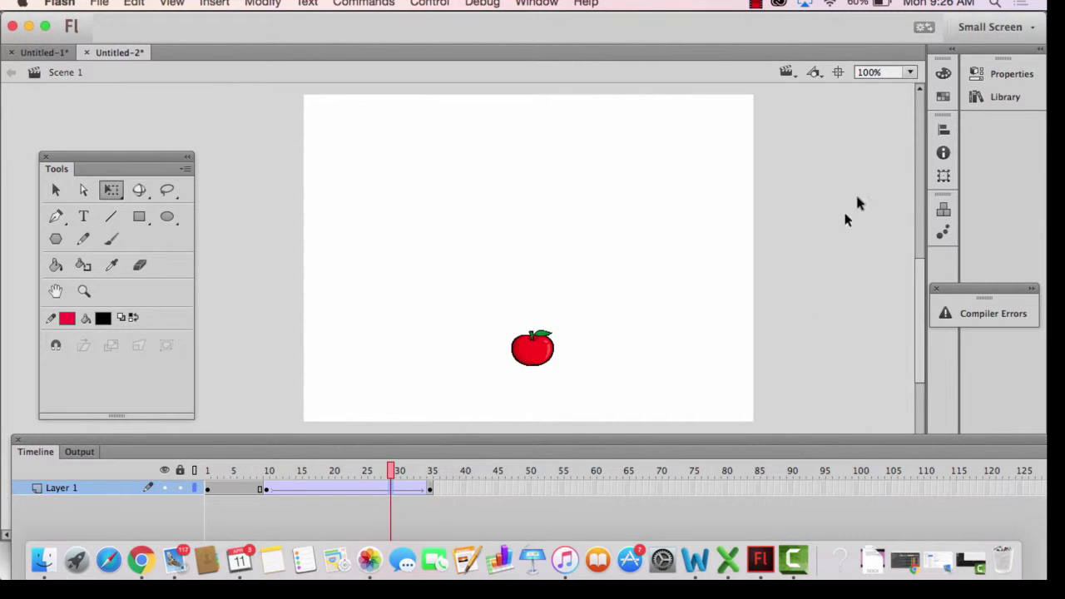
pyautogui.click(1004, 77)
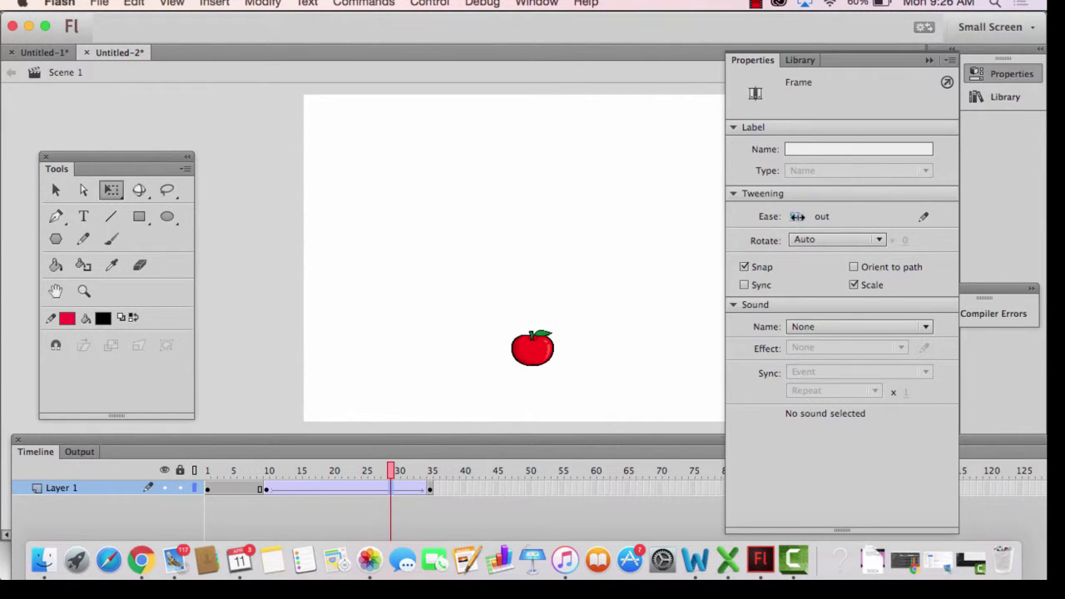
pyautogui.write('-90')
pyautogui.press('Return')
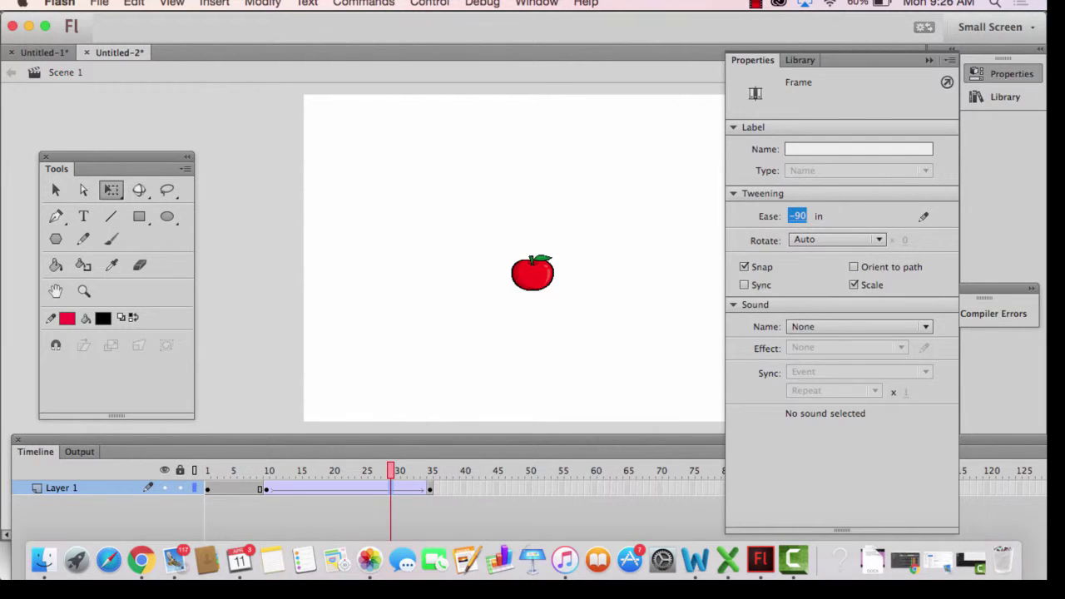
pyautogui.click(346, 335)
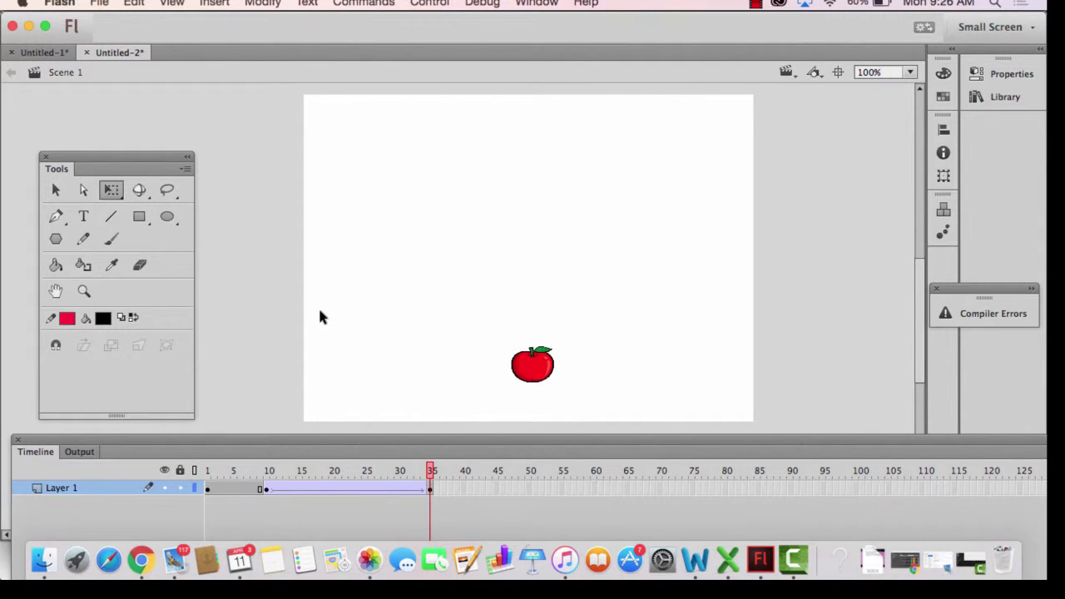
# Set the classic tween's ease to -100 and play the animation again
pyautogui.click(397, 481)
pyautogui.click(1012, 74)
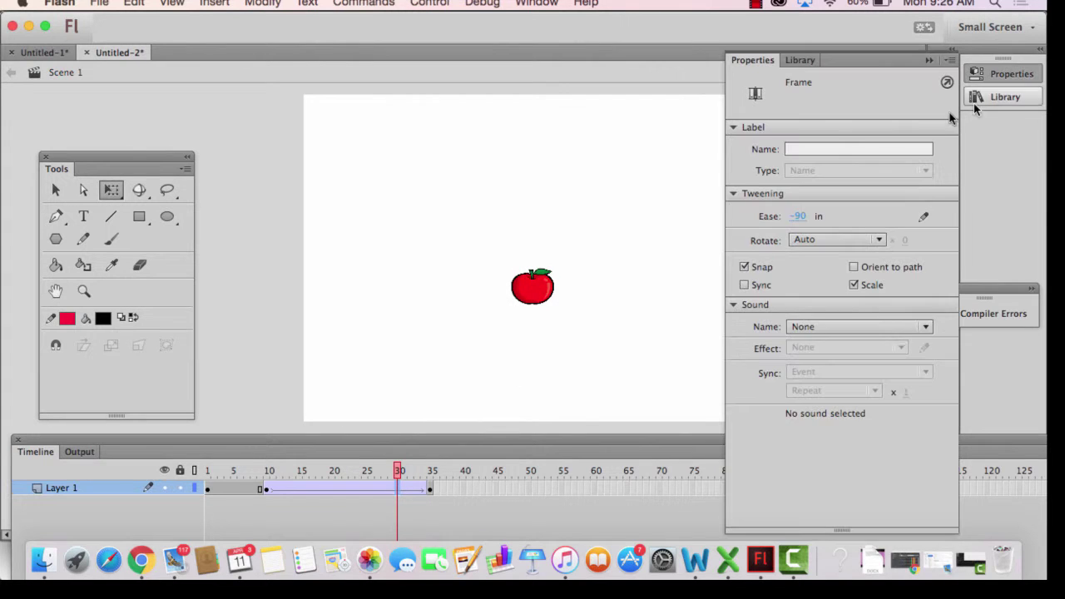
pyautogui.click(801, 217)
pyautogui.write('-')
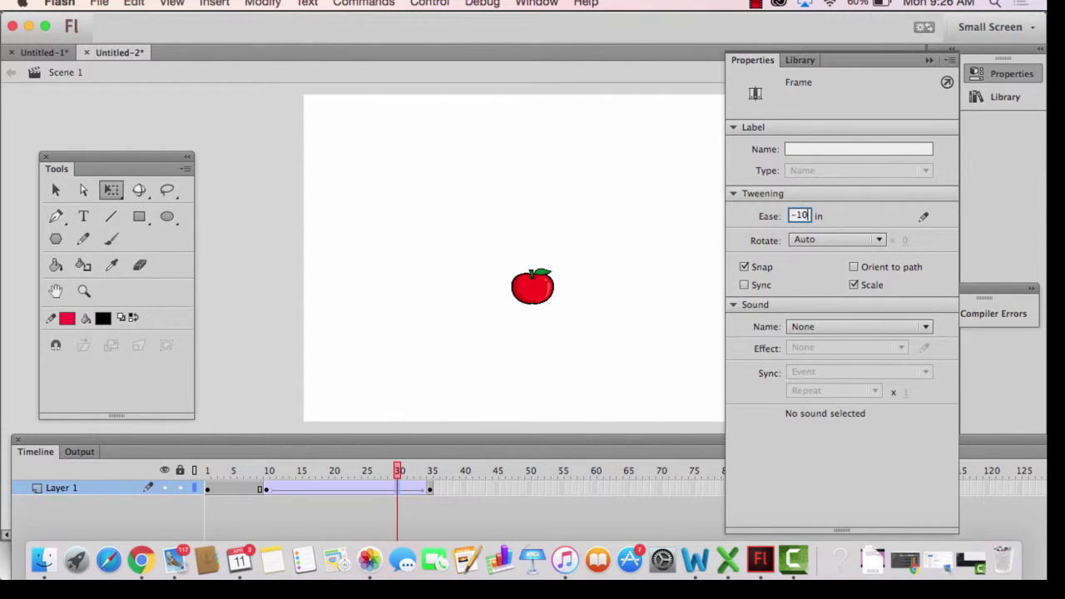
pyautogui.write('100')
pyautogui.press('Return')
pyautogui.click(225, 292)
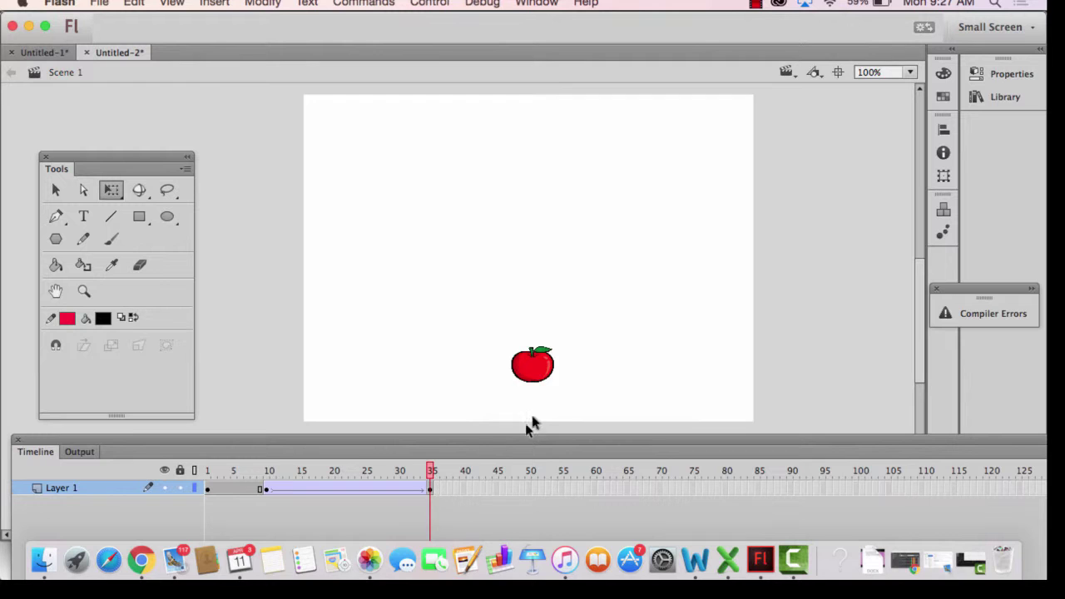
# Enable keyboard shortcuts for zooming in the macOS Accessibility preferences, then magnify the screen over the Flash timeline
pyautogui.click(539, 374)
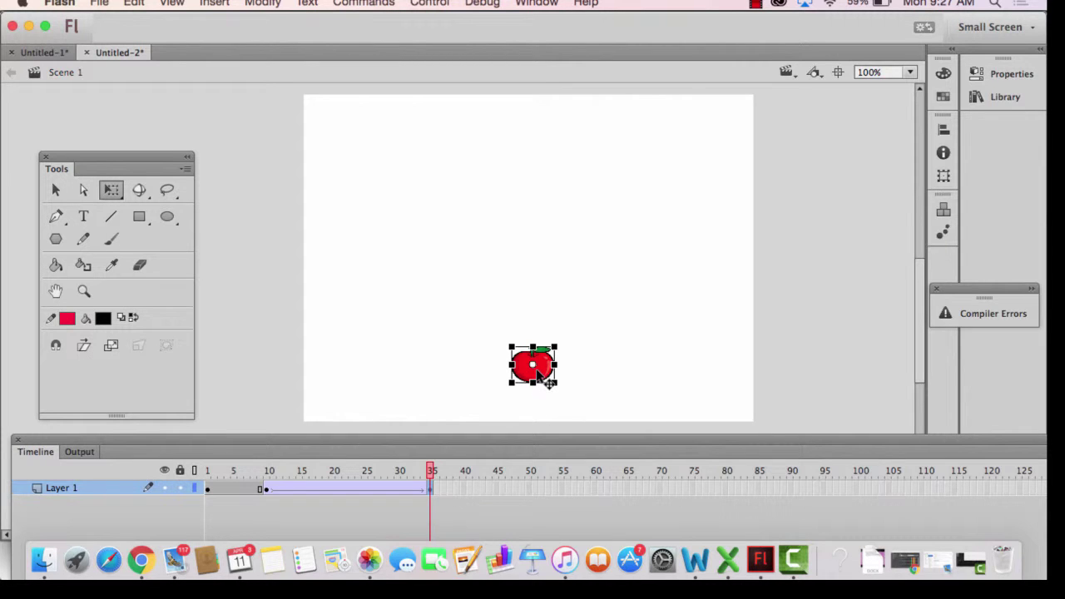
pyautogui.click(23, 3)
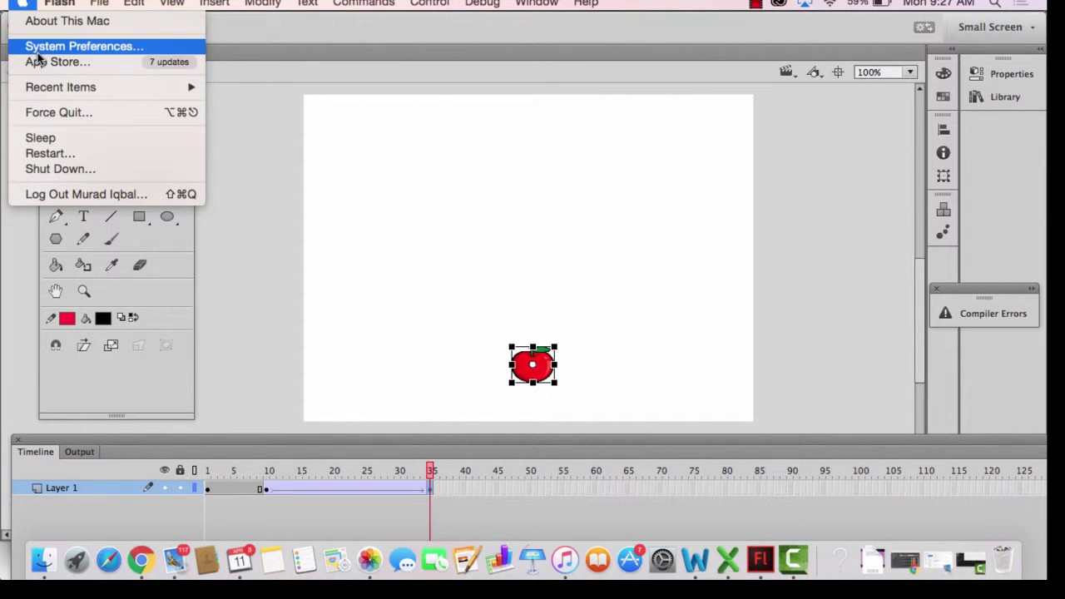
pyautogui.click(38, 53)
pyautogui.click(639, 352)
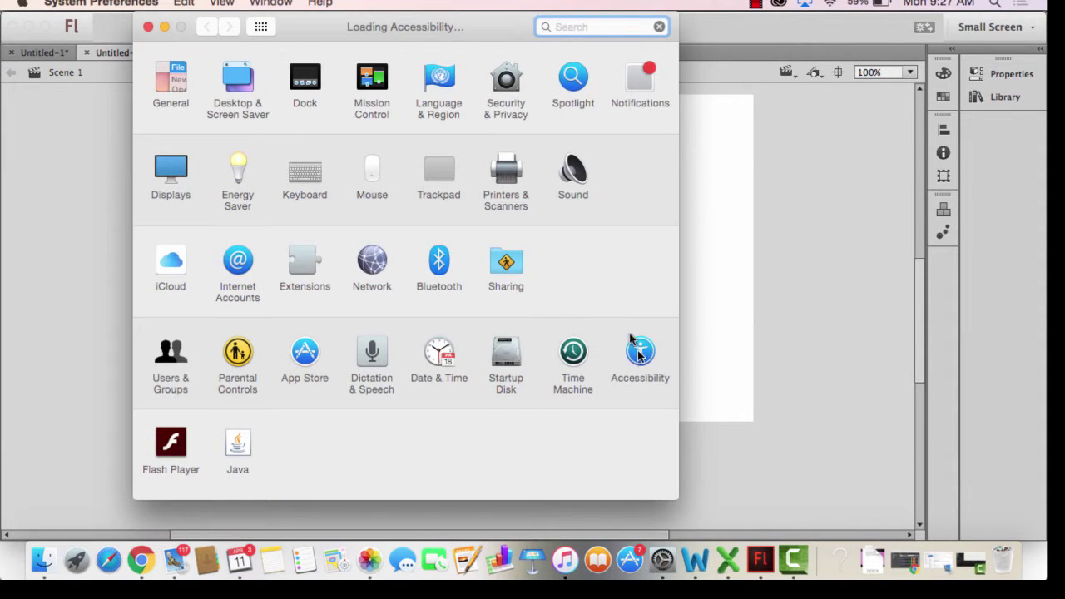
pyautogui.click(336, 81)
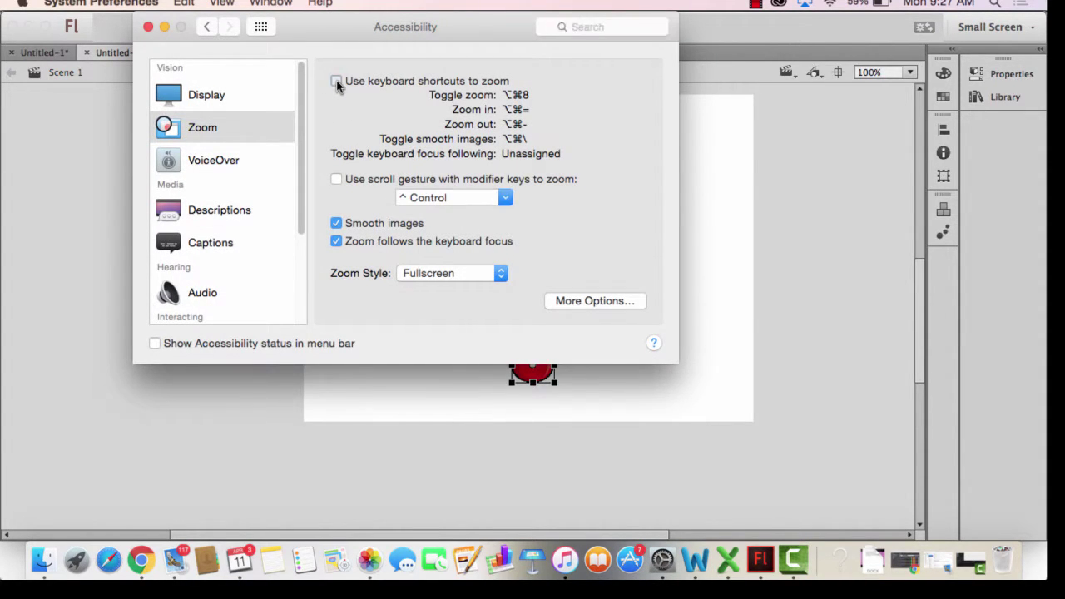
pyautogui.click(149, 27)
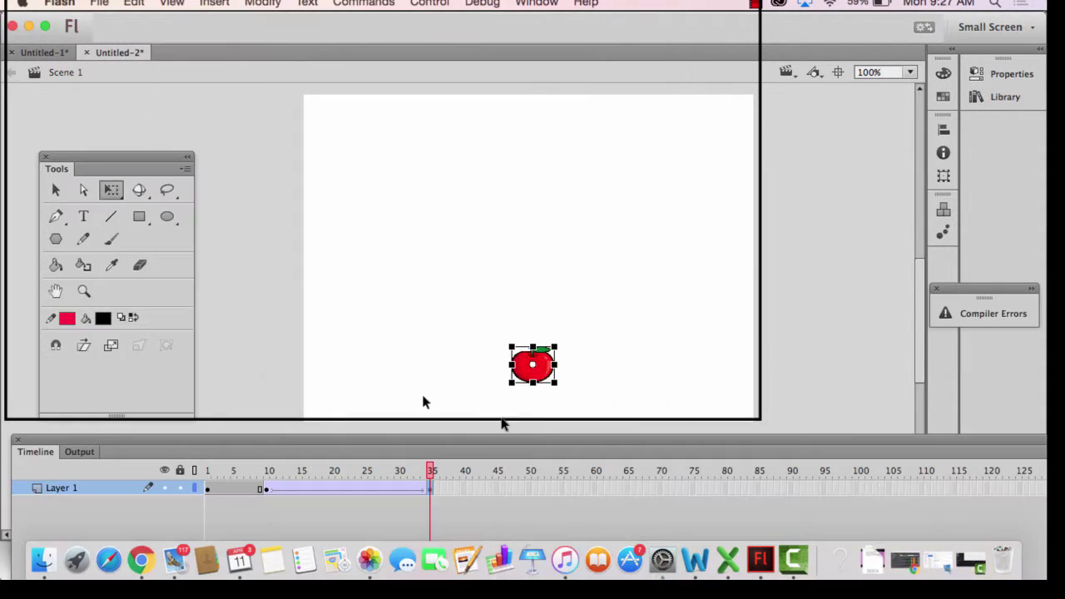
pyautogui.press('alt+super+8')
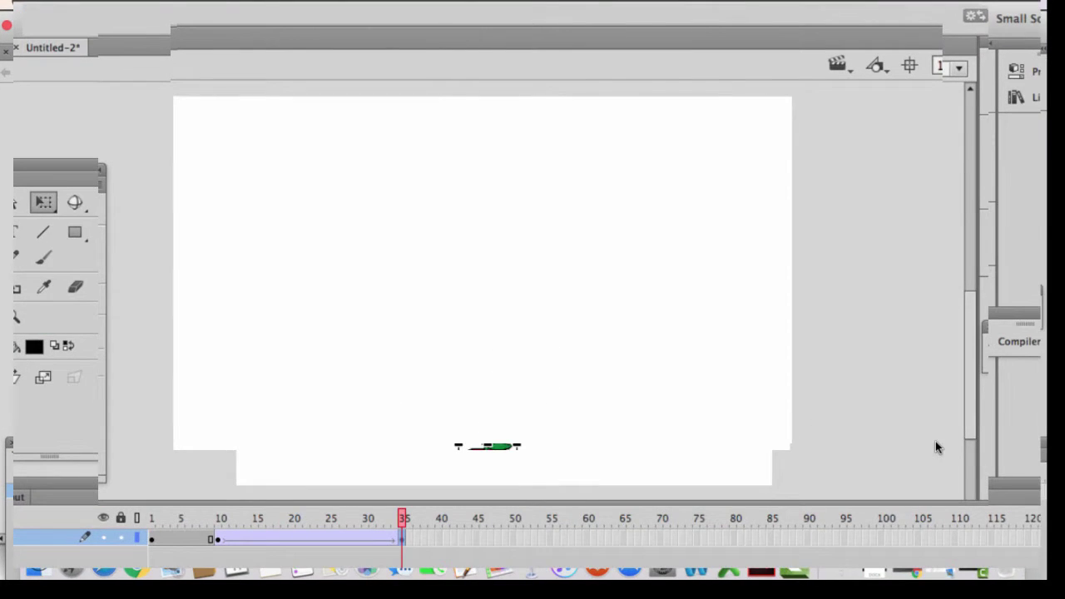
pyautogui.press('alt+super+equal')
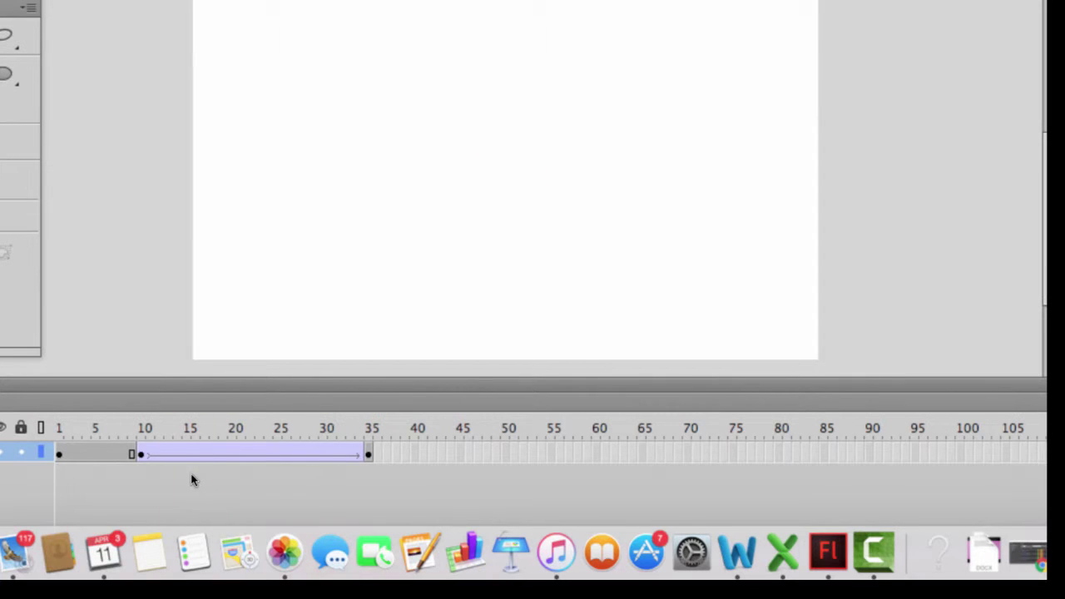
# Play the falling animation and insert a keyframe at frame 36, right after the apple lands
pyautogui.press('Return')
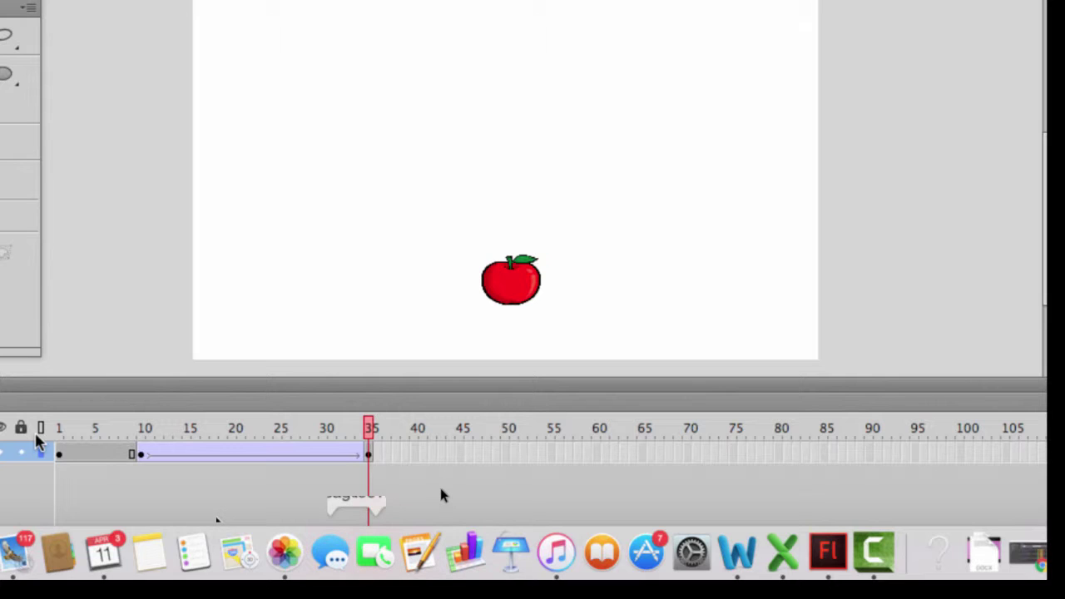
pyautogui.rightClick(382, 459)
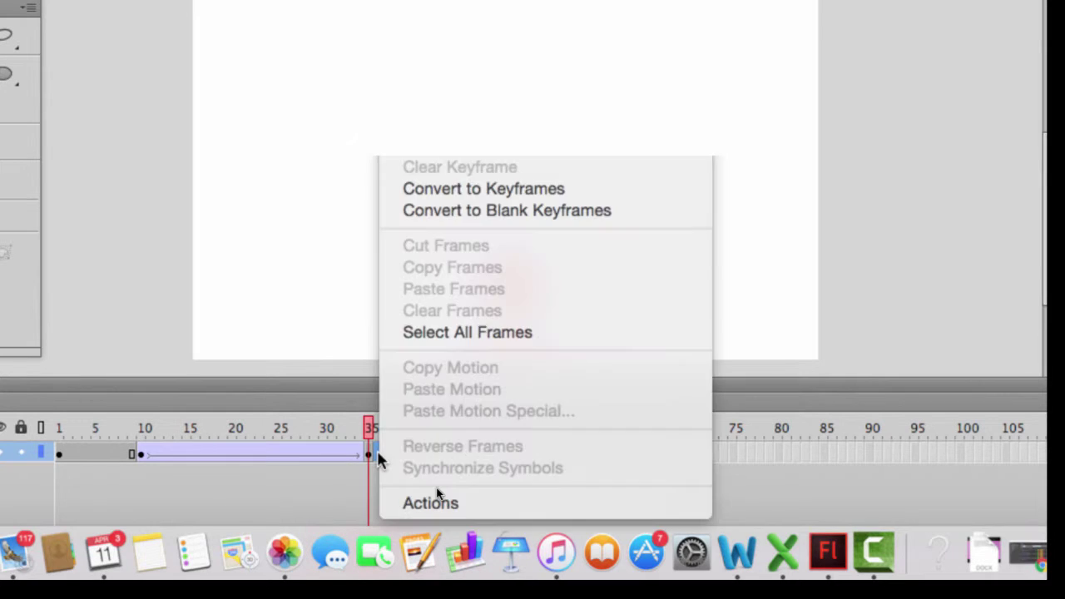
pyautogui.click(377, 460)
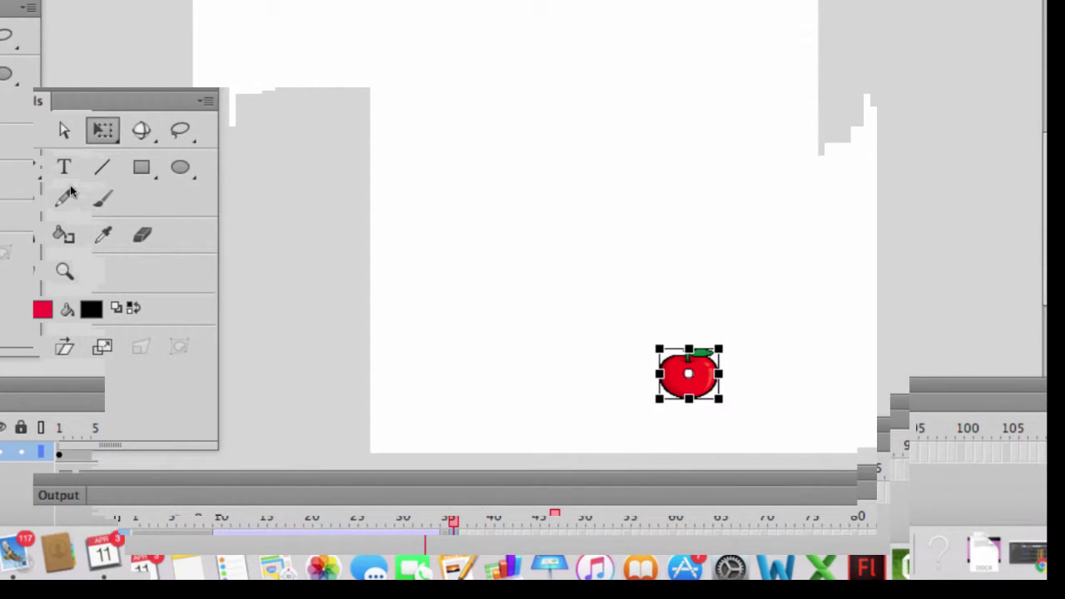
# At frame 36, move the apple's transformation point to its bottom edge and squash the apple downward with Free Transform
pyautogui.click(98, 140)
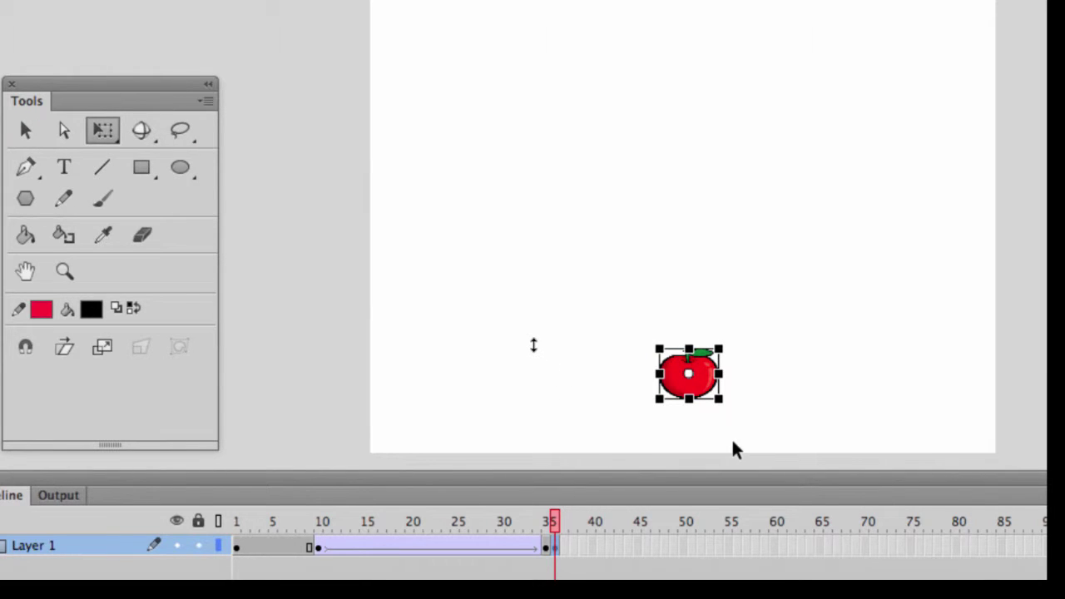
pyautogui.moveTo(689, 348); pyautogui.dragTo(689, 354)
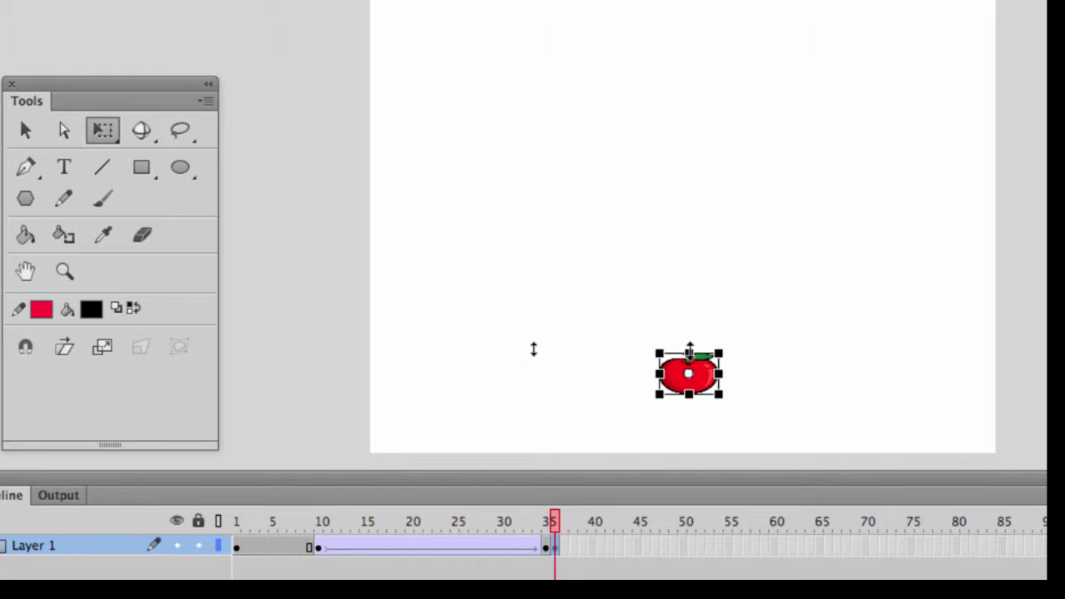
pyautogui.moveTo(533, 353)
pyautogui.mouseDown()
pyautogui.moveTo(538, 344)
pyautogui.moveTo(535, 373)
pyautogui.mouseUp()
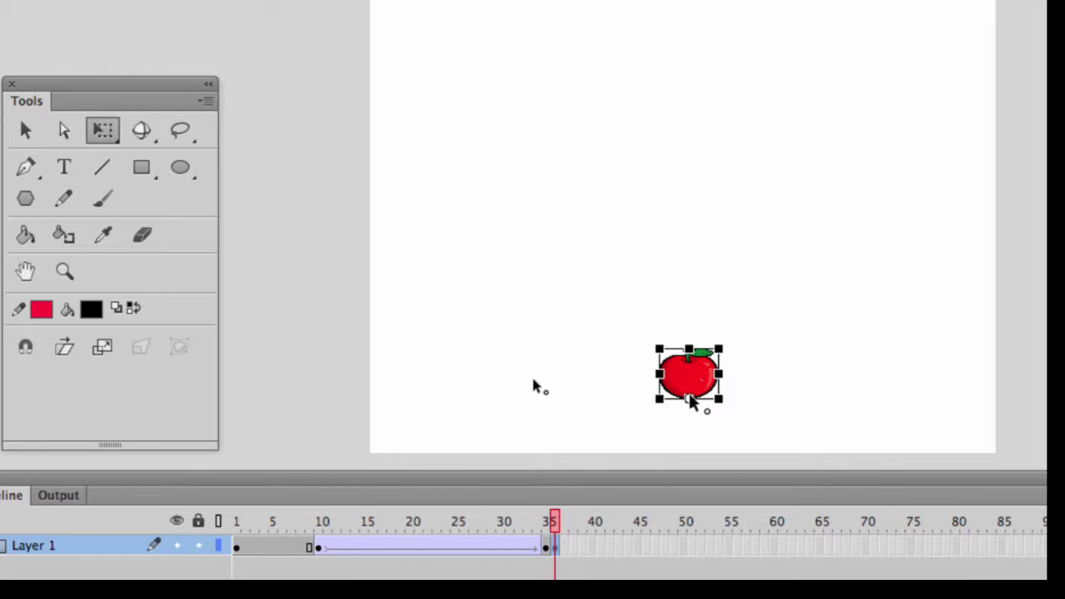
pyautogui.press('Return')
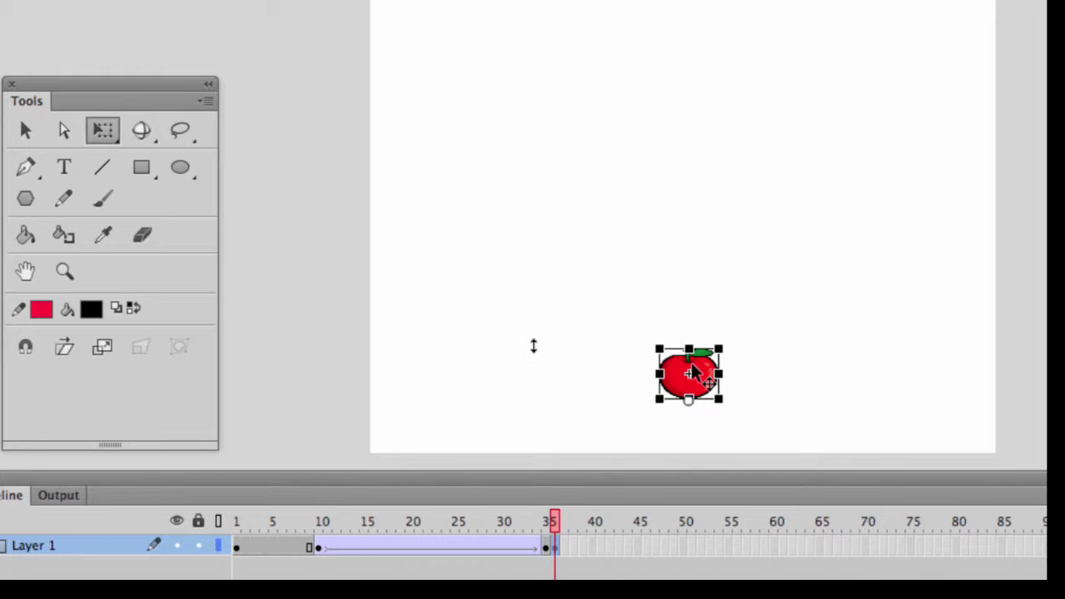
pyautogui.moveTo(689, 349); pyautogui.dragTo(689, 362)
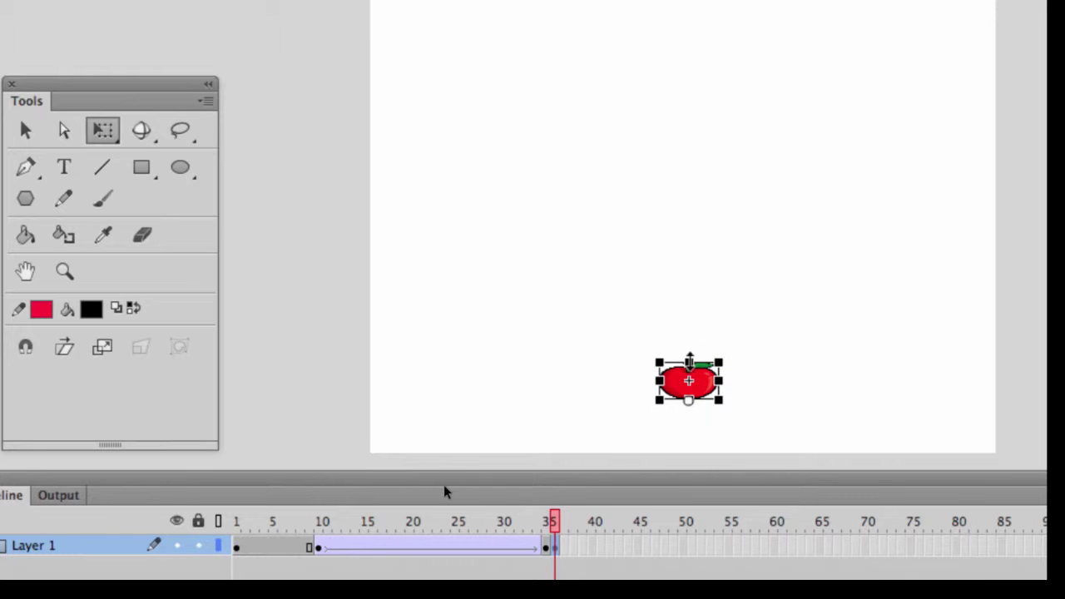
# Compare the apple at frames 35 and 36, and widen the squashed apple at frame 36 slightly
pyautogui.rightClick(555, 545)
pyautogui.click(654, 307)
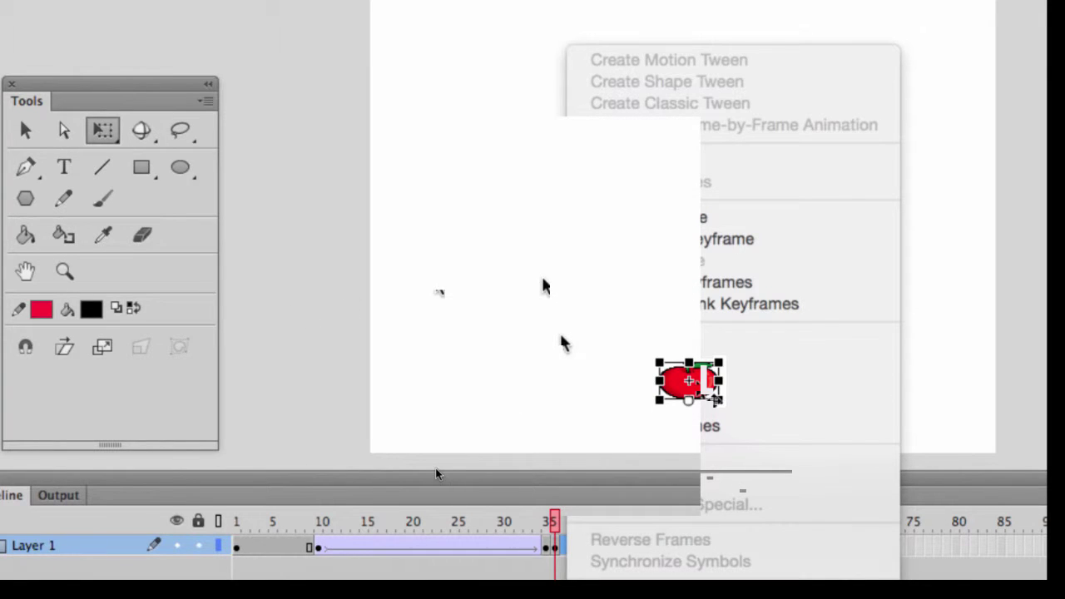
pyautogui.click(547, 524)
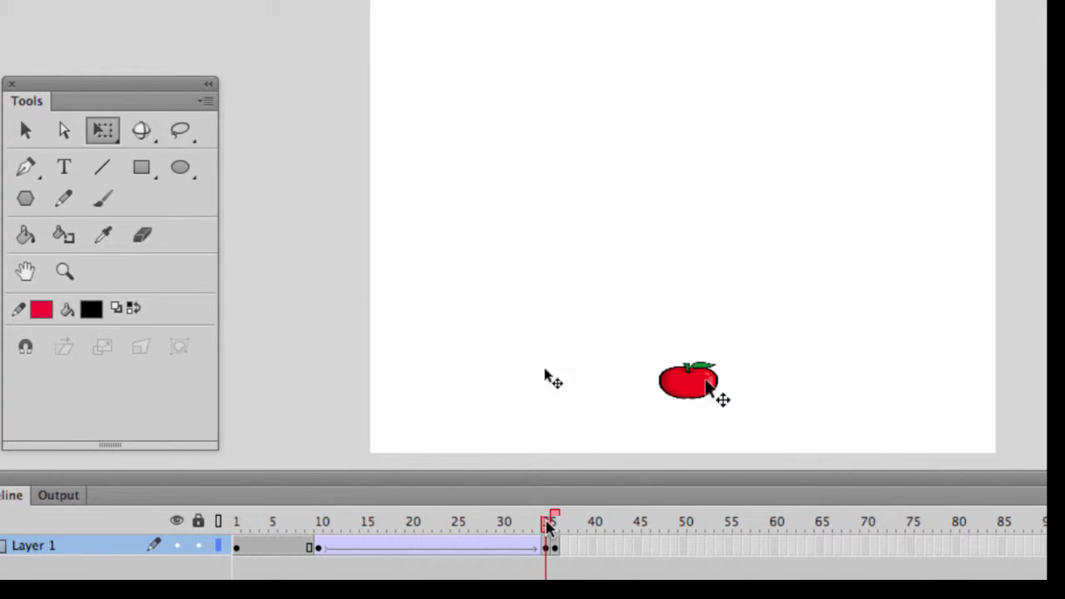
pyautogui.click(705, 385)
pyautogui.press('.')
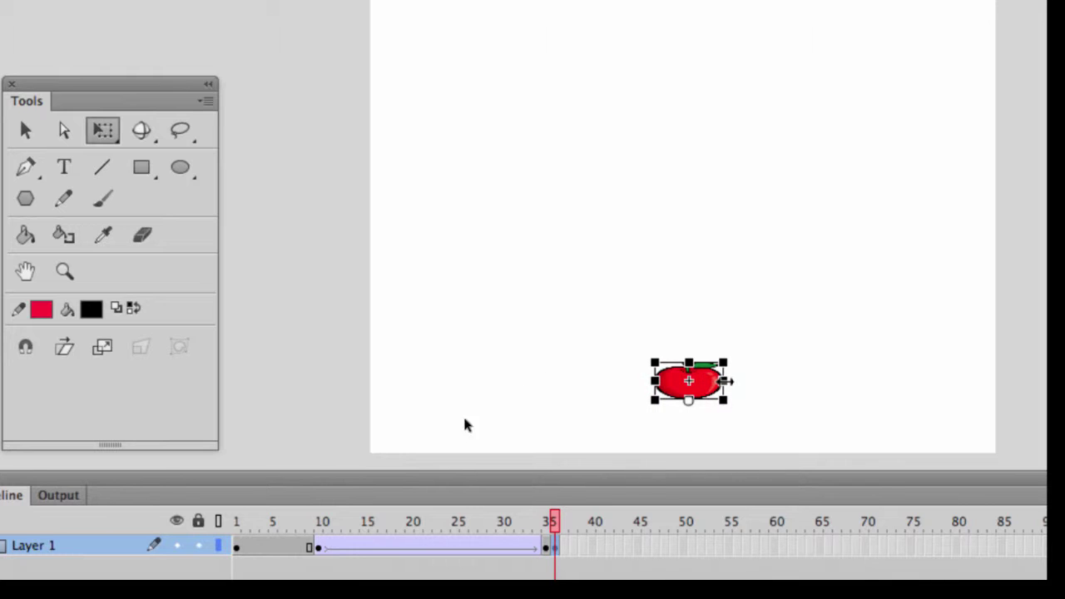
# Insert a keyframe at frame 37 and make the apple slightly wider and flatter there
pyautogui.rightClick(563, 545)
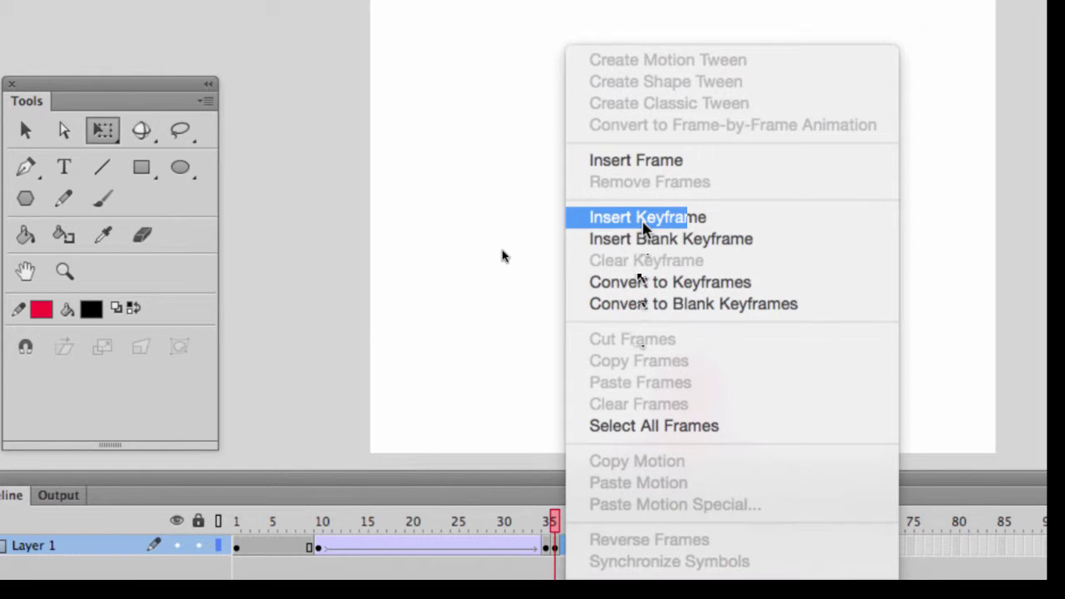
pyautogui.click(615, 218)
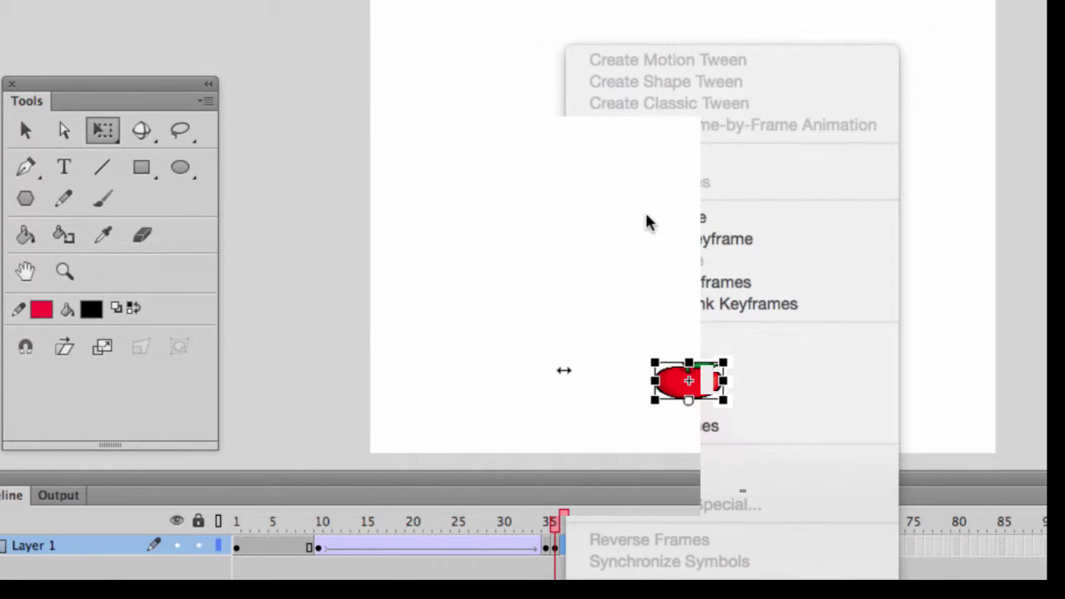
pyautogui.moveTo(731, 382); pyautogui.dragTo(732, 382)
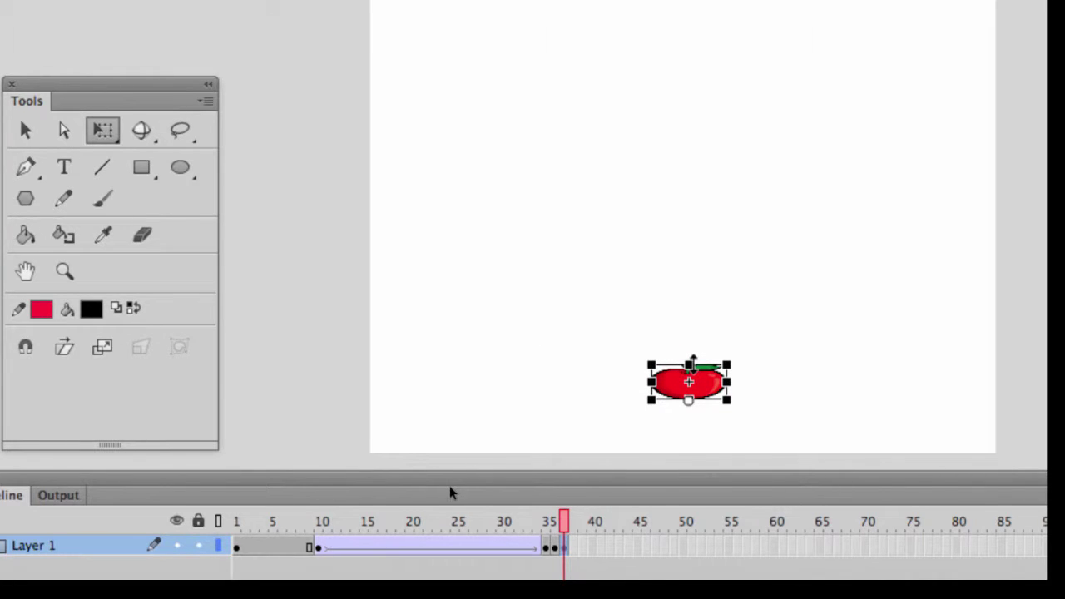
# Insert a keyframe at frame 38 and make the apple slightly narrower and taller there
pyautogui.rightClick(566, 546)
pyautogui.click(670, 218)
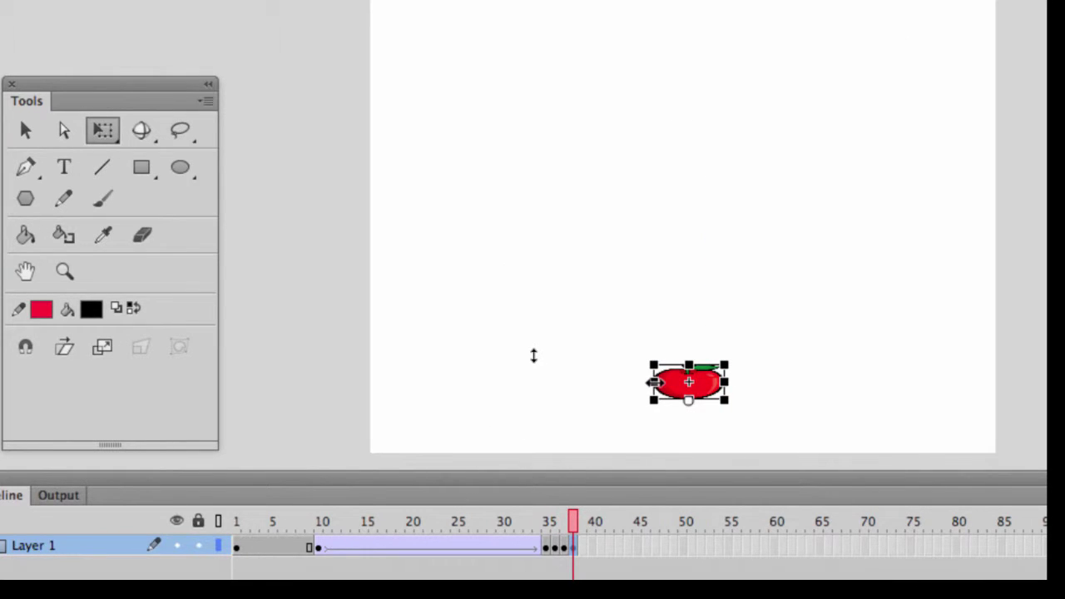
pyautogui.moveTo(689, 366); pyautogui.dragTo(689, 361)
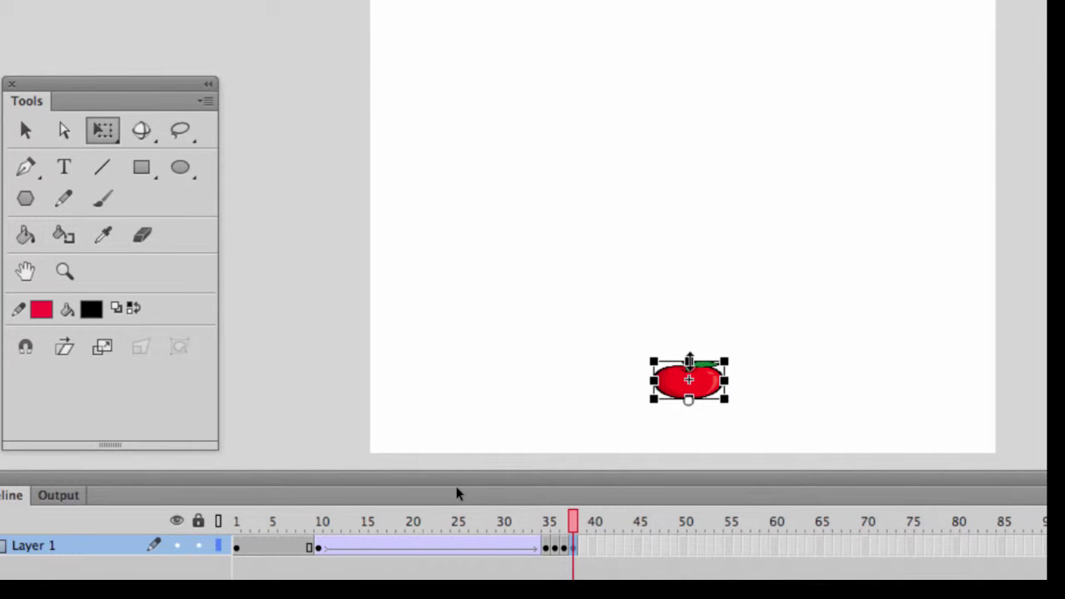
# Insert a keyframe at frame 39 and bring the apple closer to its original width and height
pyautogui.rightClick(581, 545)
pyautogui.click(669, 218)
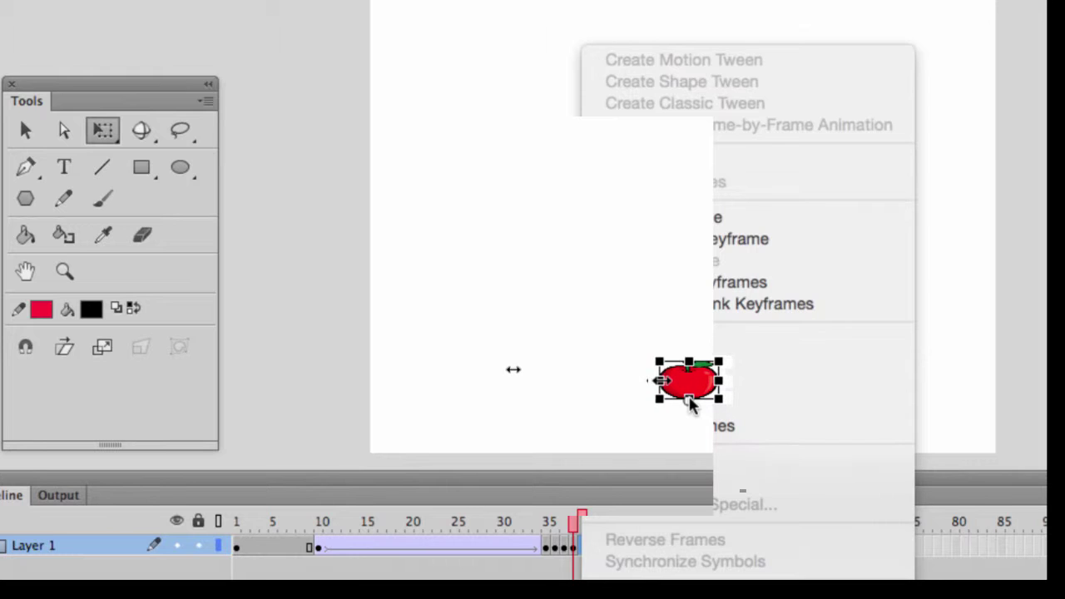
pyautogui.moveTo(689, 362); pyautogui.dragTo(688, 356)
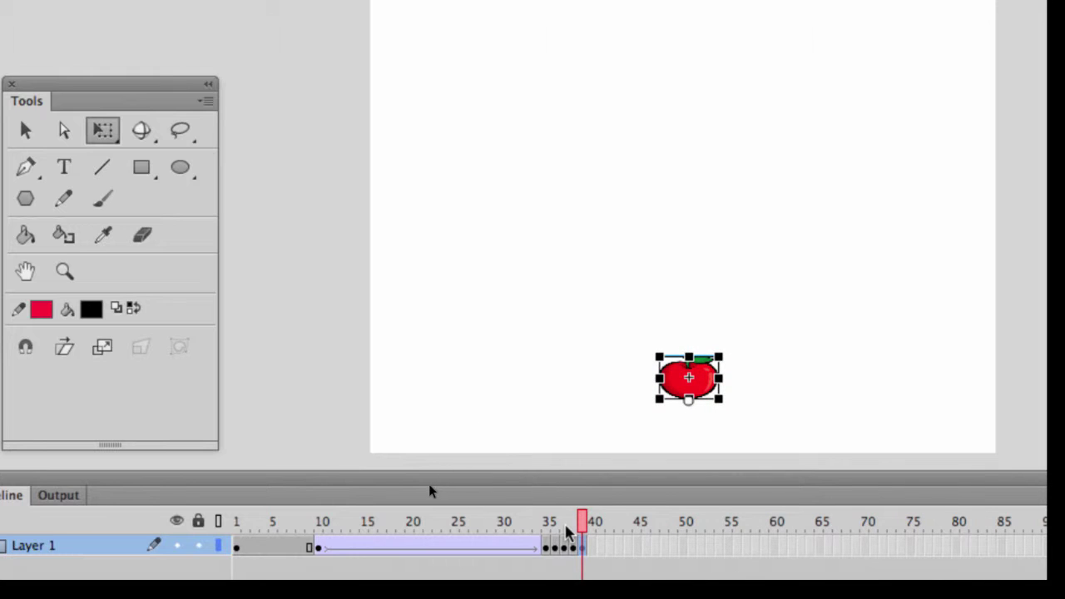
# Copy the undistorted apple from frame 35, insert a blank keyframe at frame 40 and paste the apple in place there
pyautogui.press(',')
pyautogui.press(',')
pyautogui.press(',')
pyautogui.press(',')
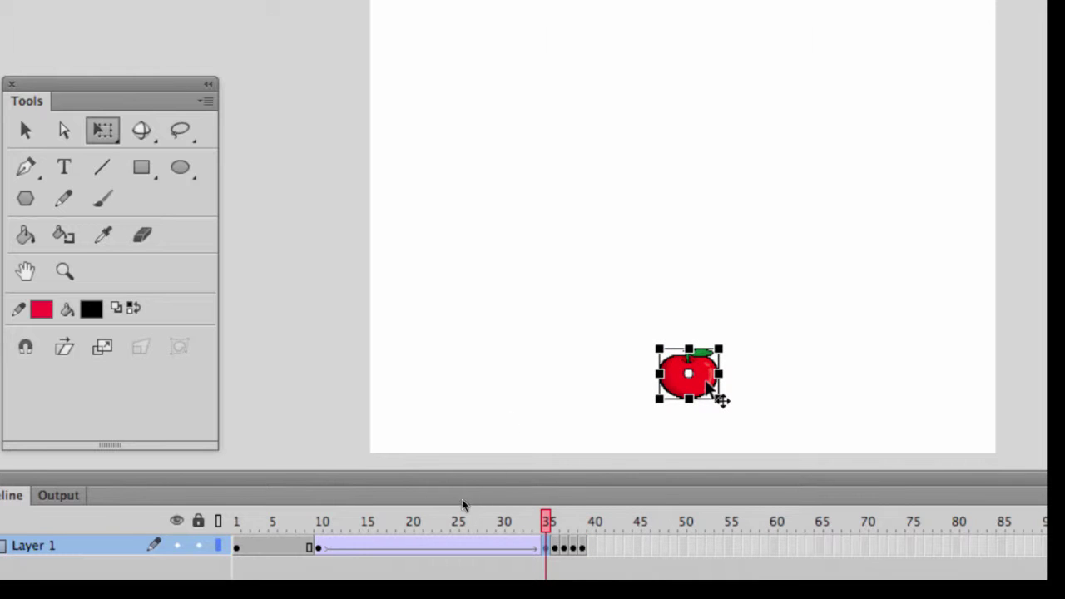
pyautogui.rightClick(582, 546)
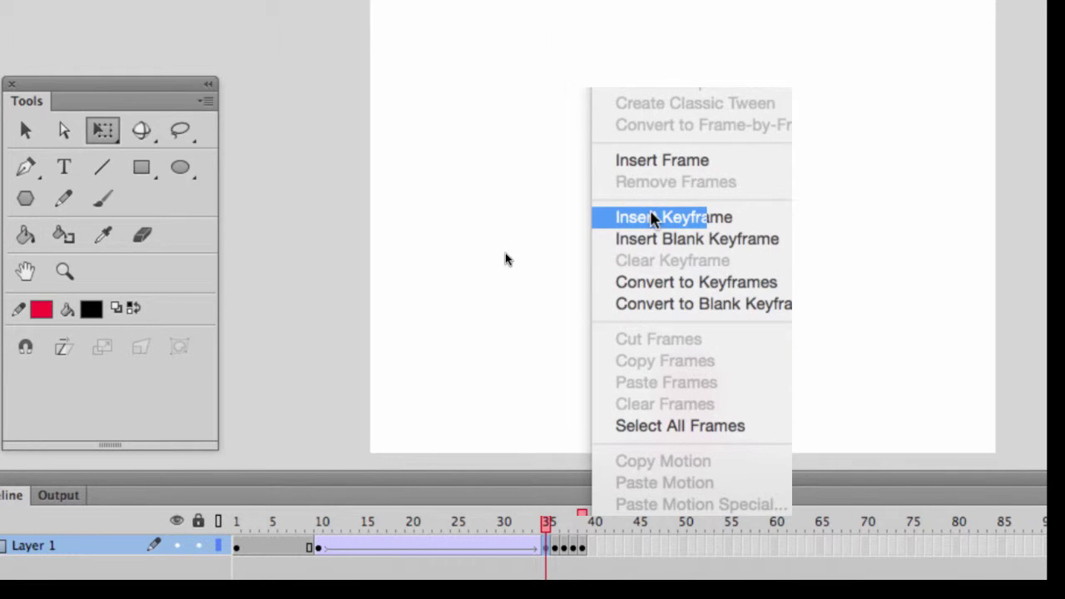
pyautogui.click(652, 238)
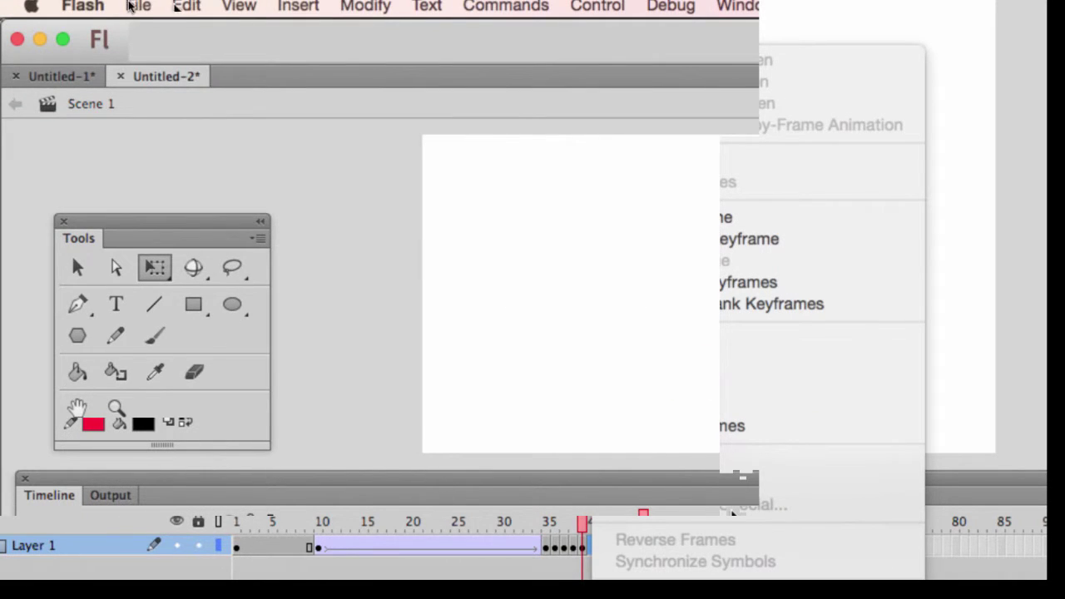
pyautogui.click(187, 6)
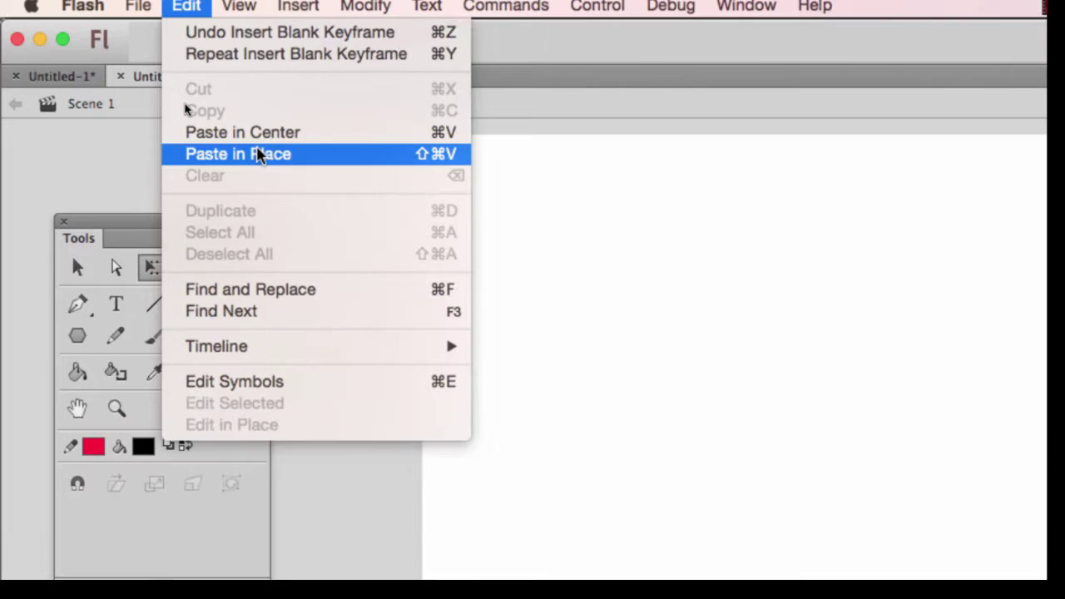
pyautogui.click(254, 154)
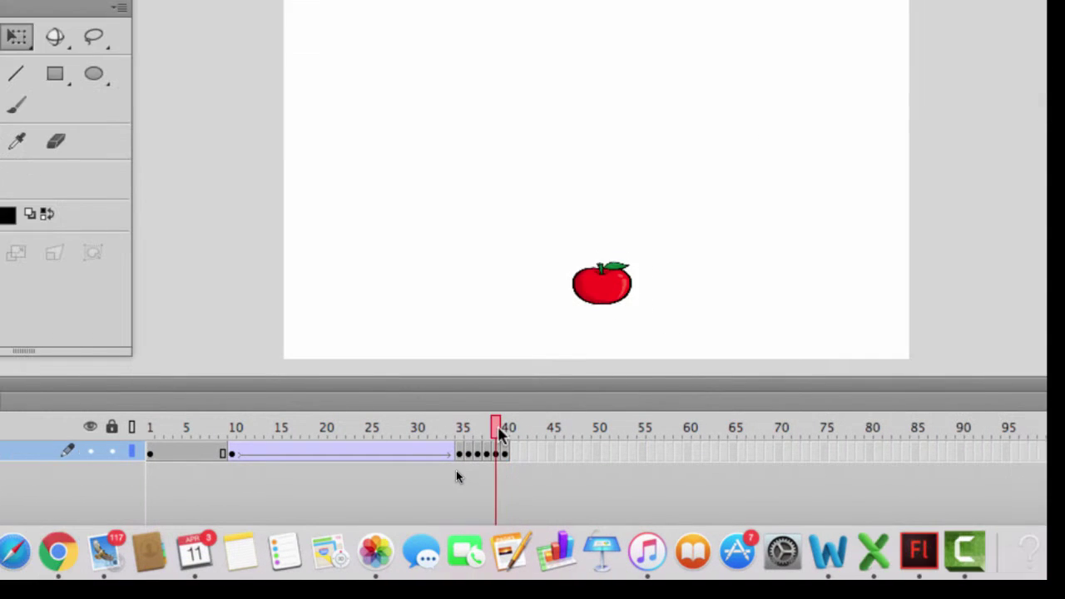
# Play the timeline and scrub through the fall and squash frames up to frame 40
pyautogui.moveTo(506, 429); pyautogui.dragTo(516, 460)
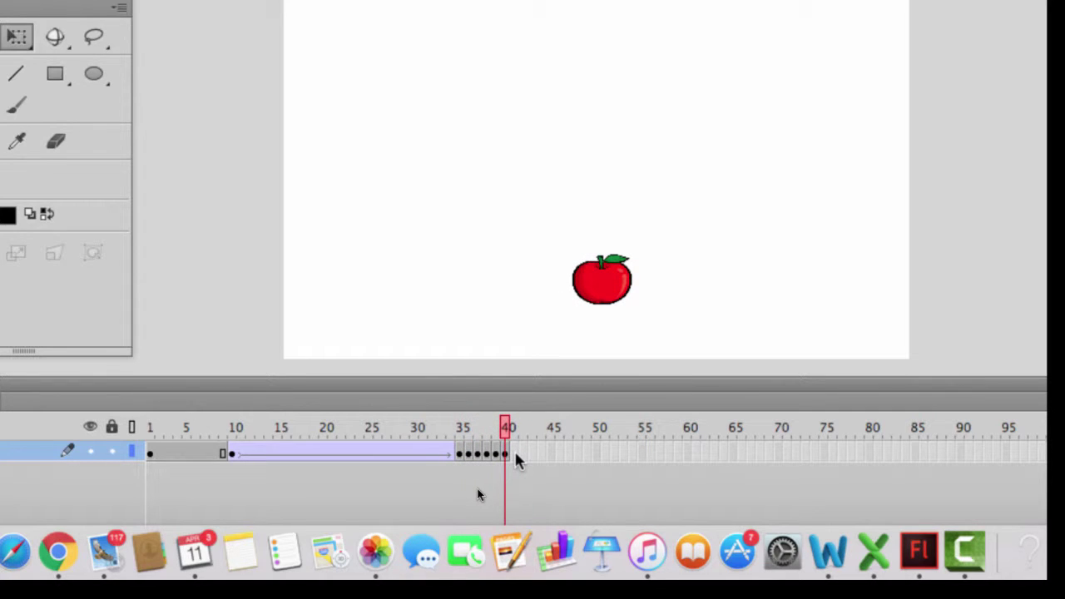
pyautogui.press('Return')
pyautogui.moveTo(274, 429); pyautogui.dragTo(505, 452)
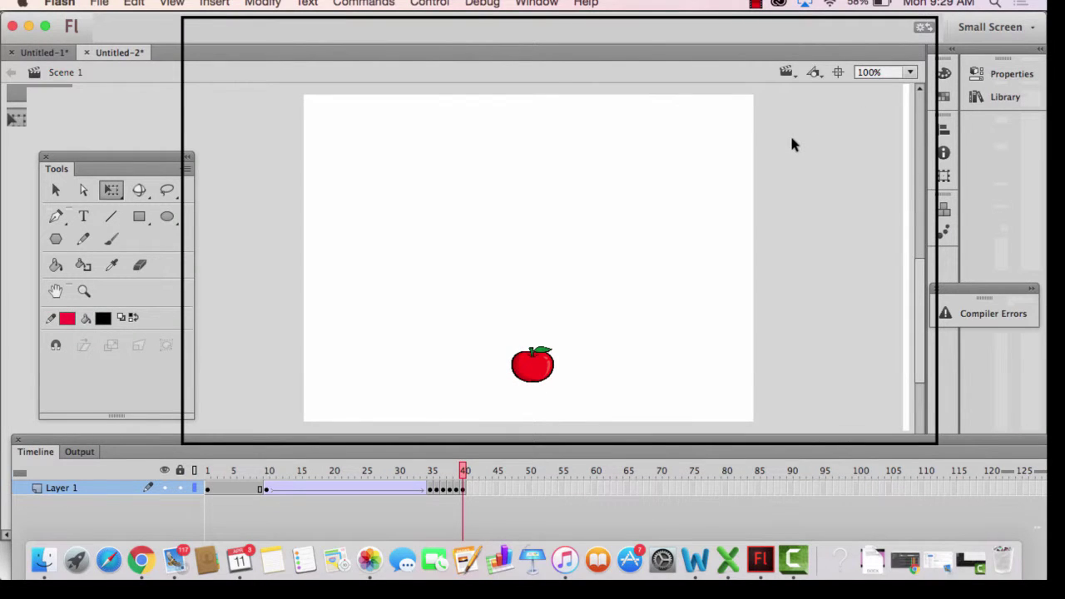
# Test the movie in a preview window, close it, and select a frame inside the classic tween
pyautogui.press('super+Return')
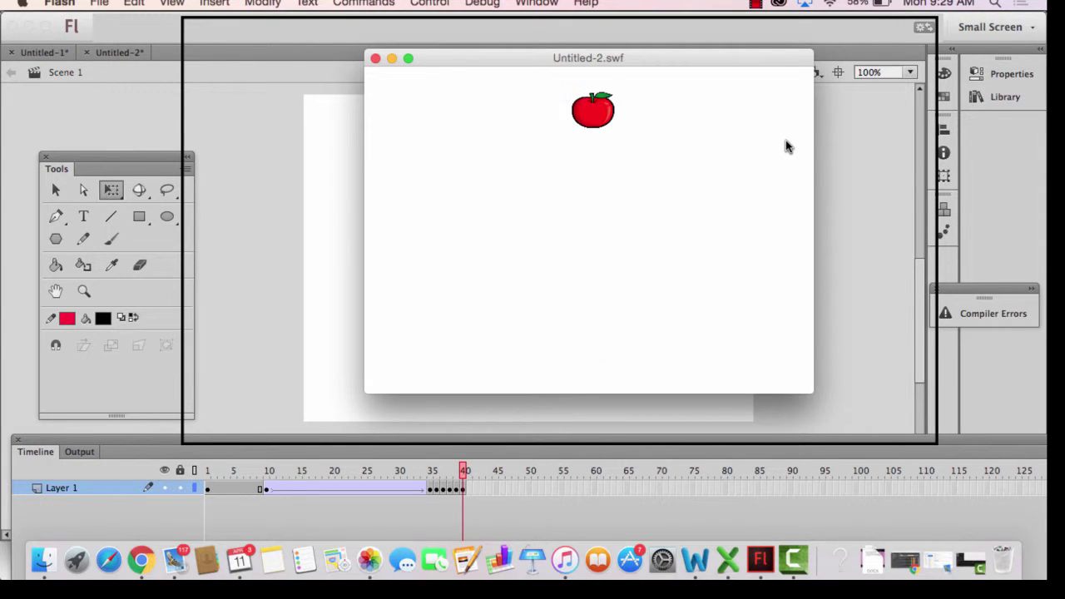
pyautogui.click(376, 59)
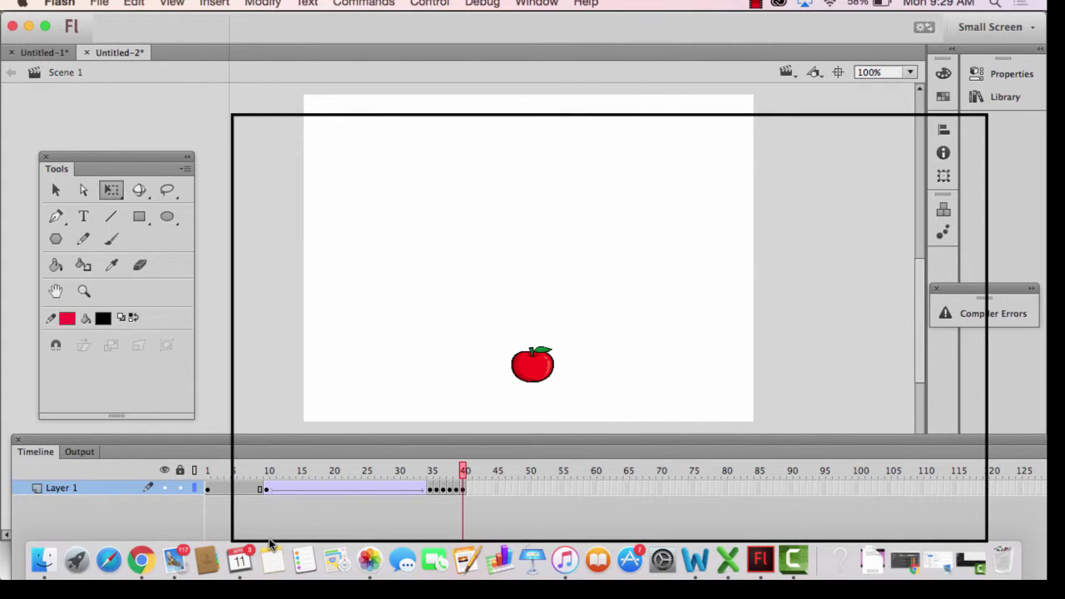
pyautogui.click(384, 490)
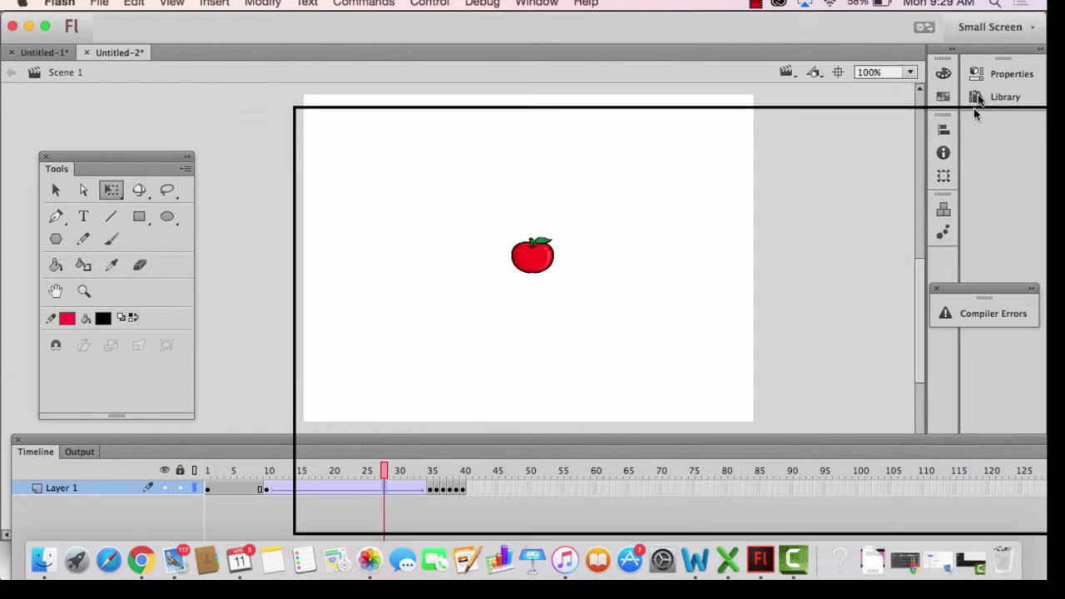
# Lengthen the apple's fall tween by shifting the landing keyframes so they start at frame 55
pyautogui.click(992, 75)
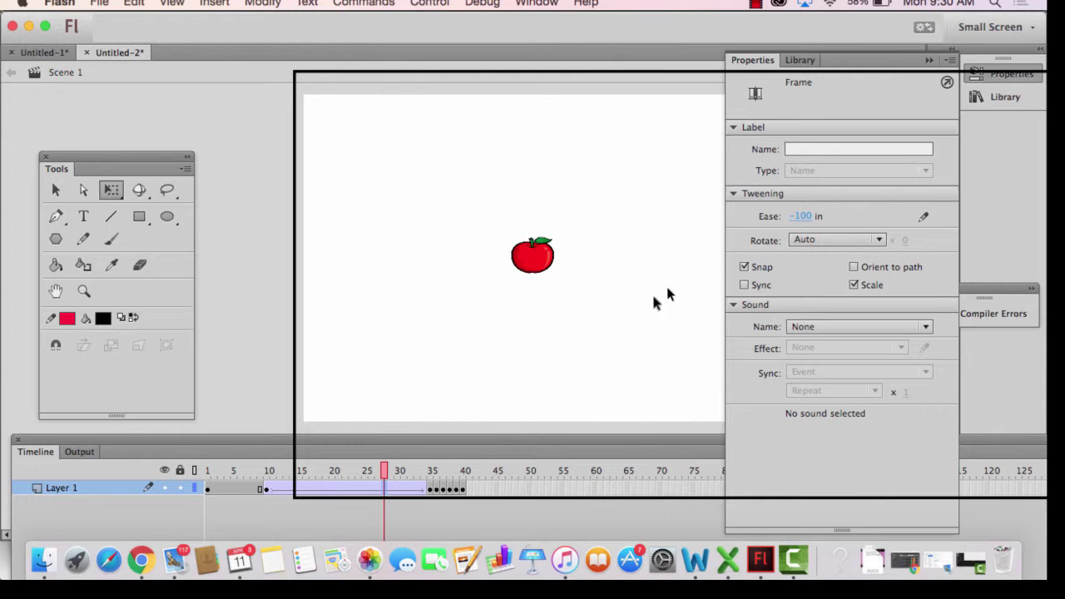
pyautogui.click(250, 349)
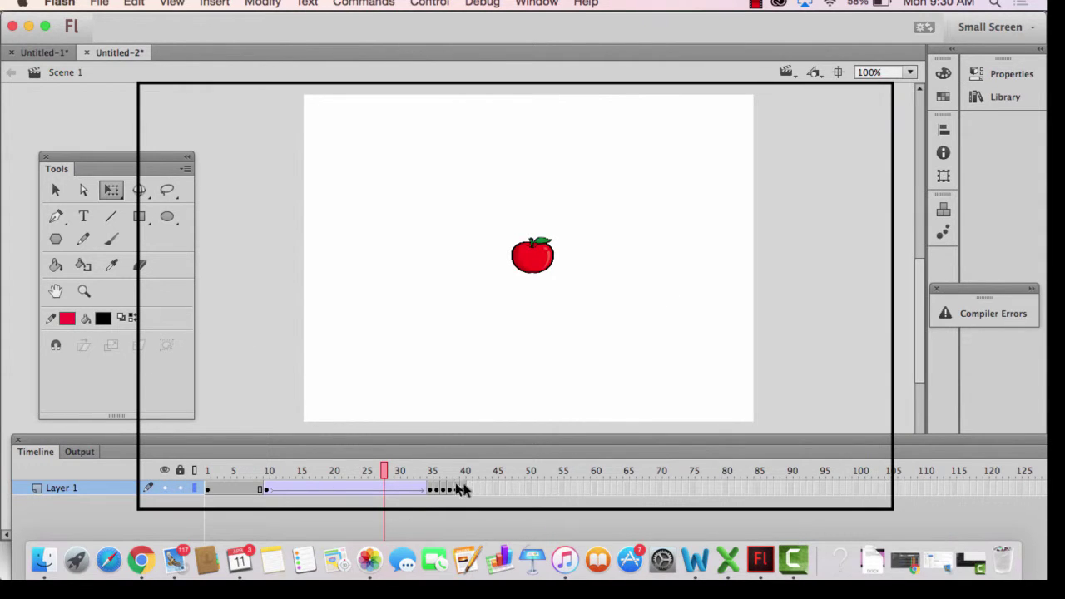
pyautogui.moveTo(493, 491); pyautogui.dragTo(561, 493)
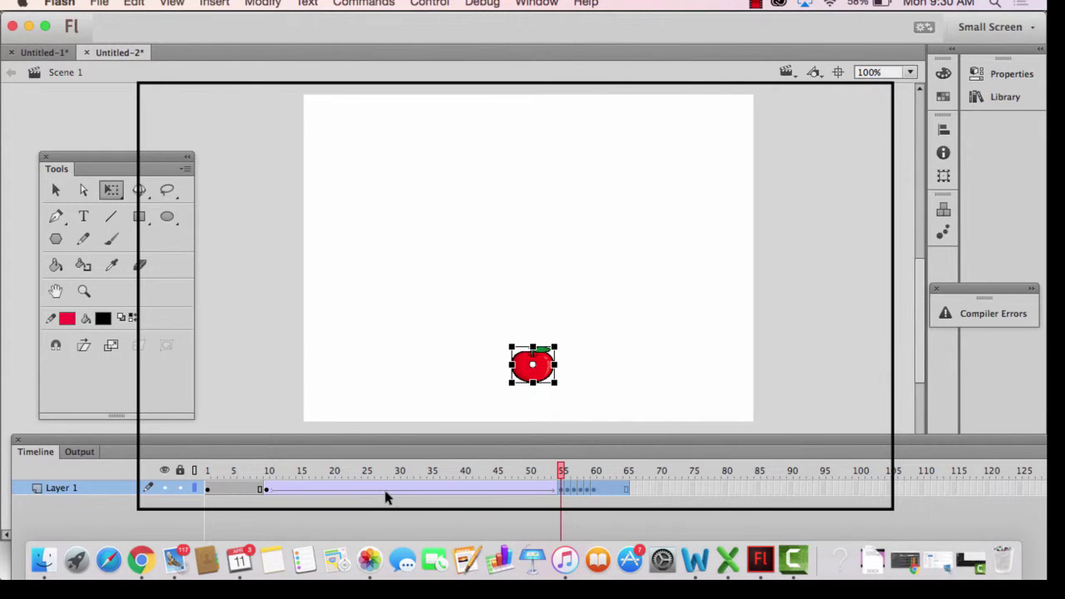
# Play the timeline from its opening frames through frame 65 to check the longer fall and landing
pyautogui.click(222, 499)
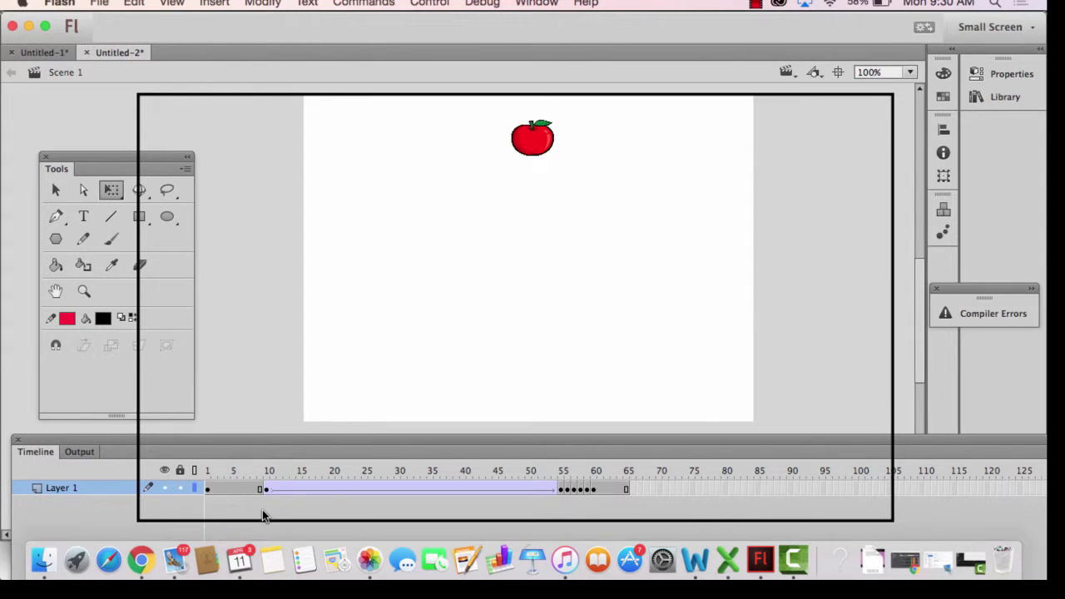
pyautogui.press('Return')
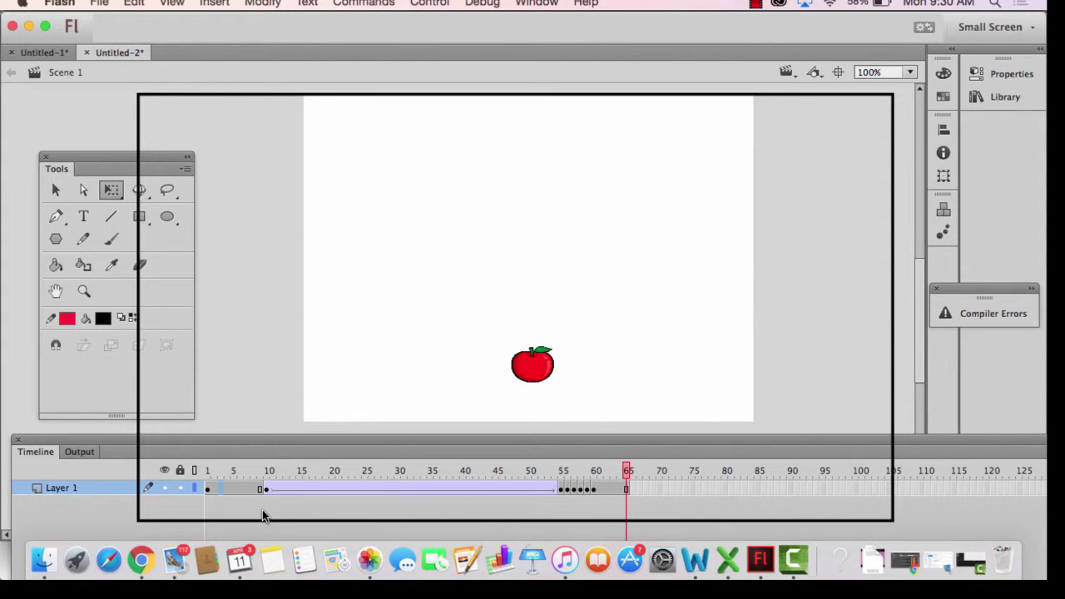
pyautogui.press('Return')
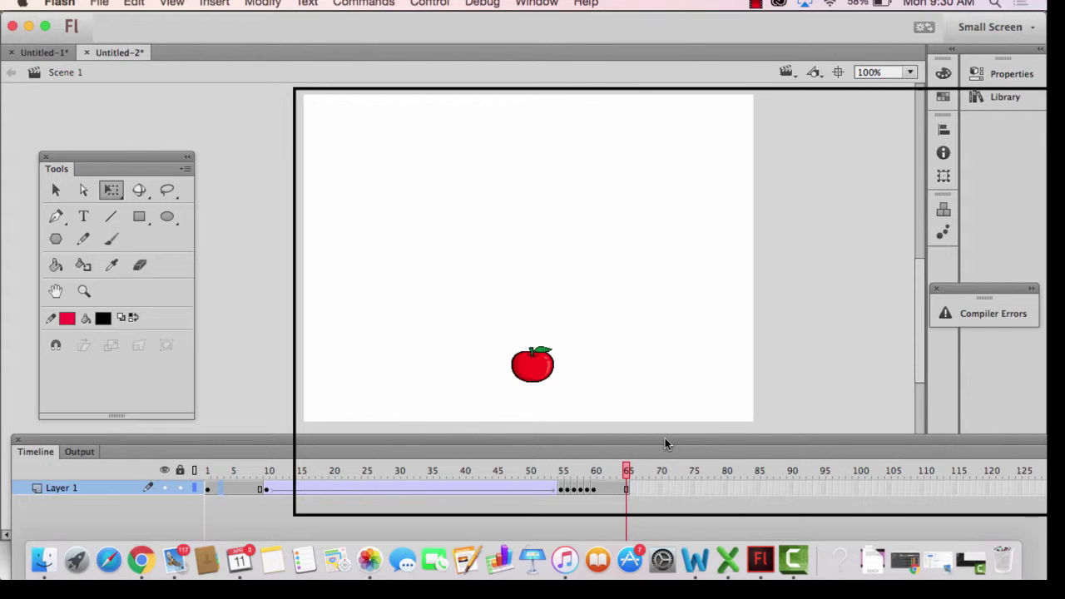
# Insert a keyframe at frame 66 to hold the landed apple
pyautogui.click(522, 361)
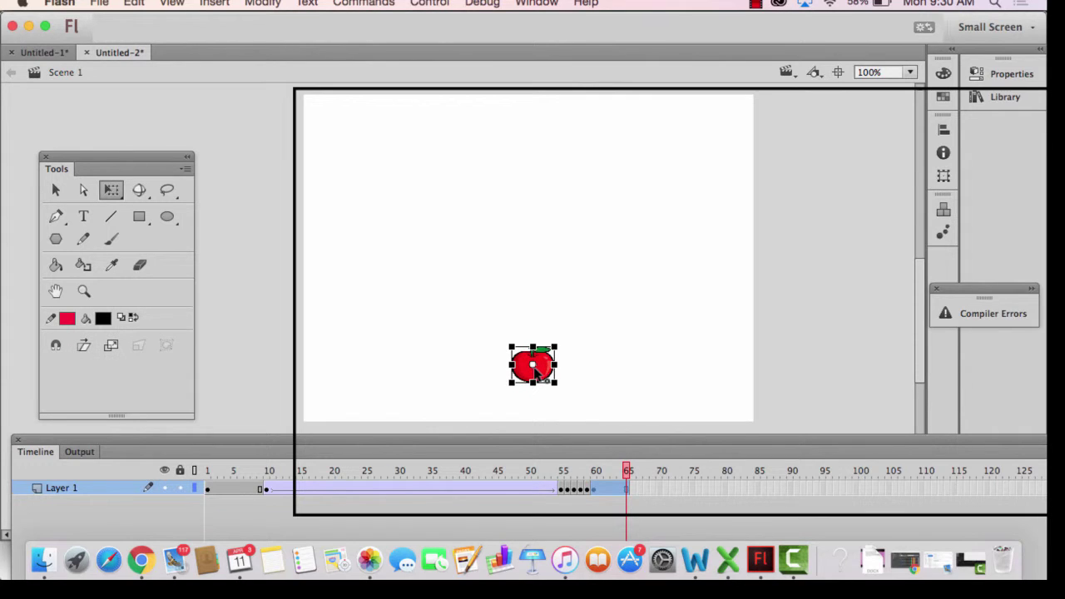
pyautogui.click(648, 491)
pyautogui.click(649, 491)
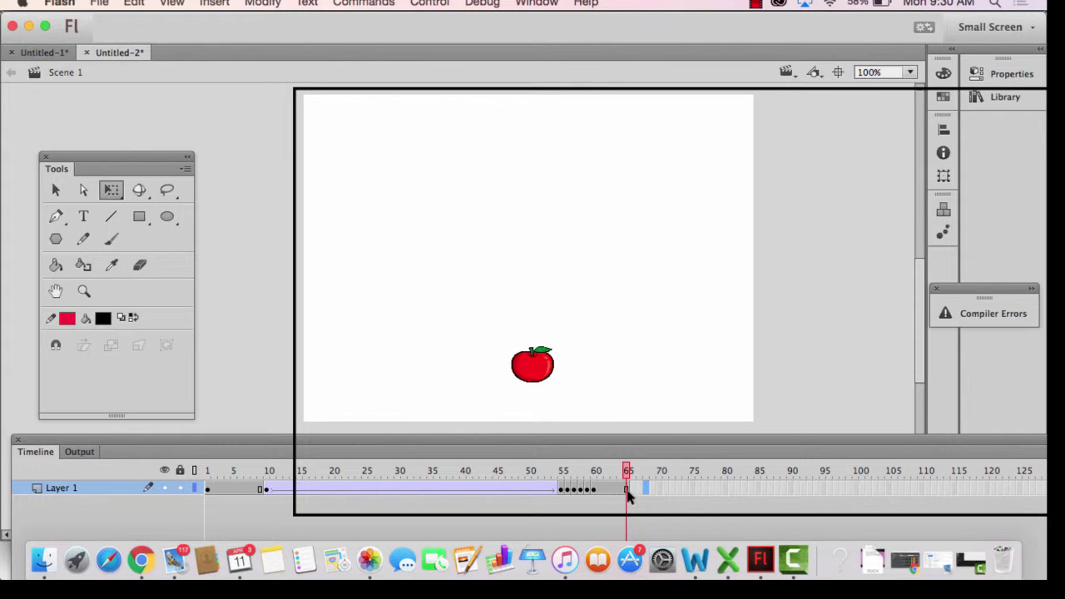
pyautogui.rightClick(630, 491)
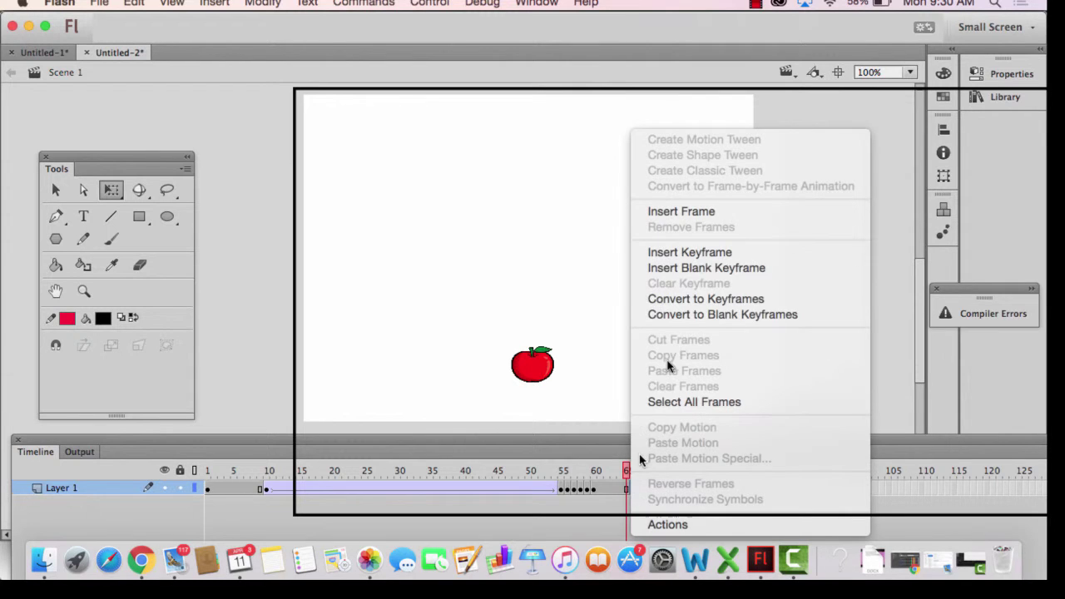
pyautogui.click(697, 250)
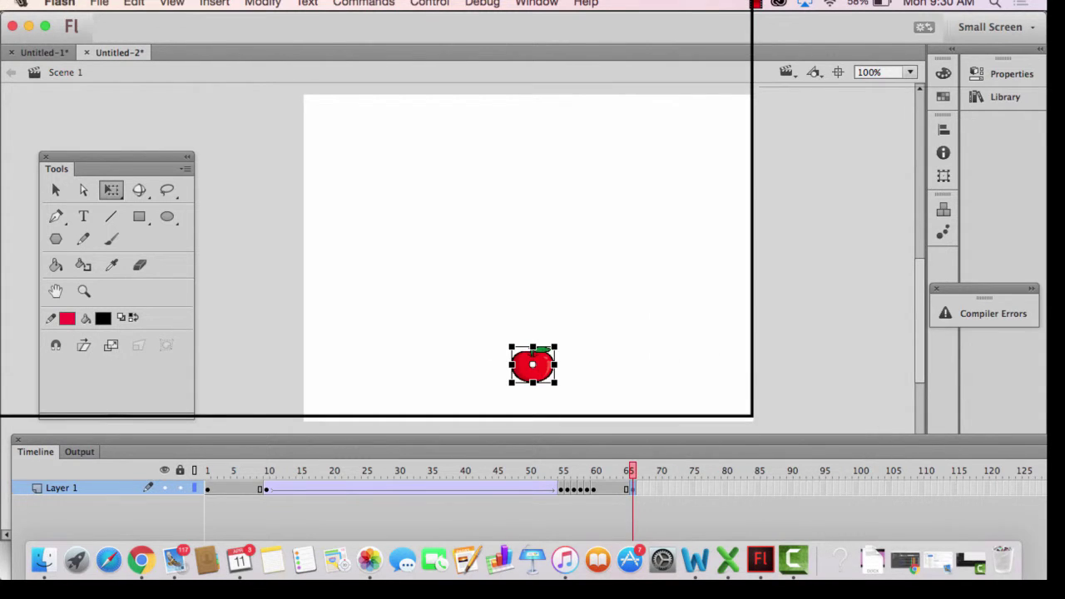
pyautogui.click(59, 3)
pyautogui.click(838, 428)
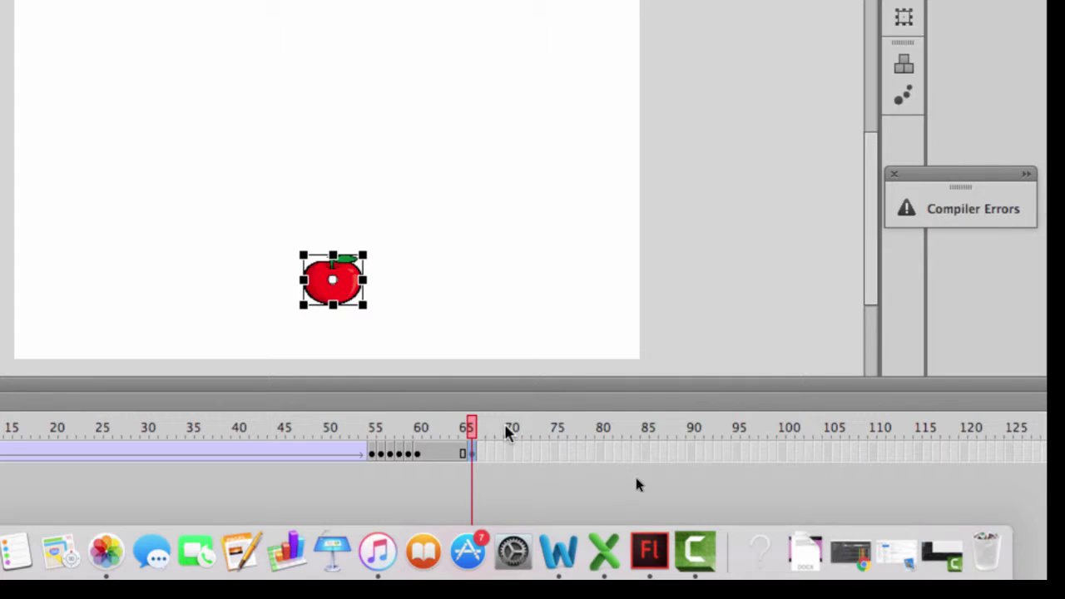
# Try inserting a keyframe at frame 85 and remove the frames added after frame 66
pyautogui.click(506, 449)
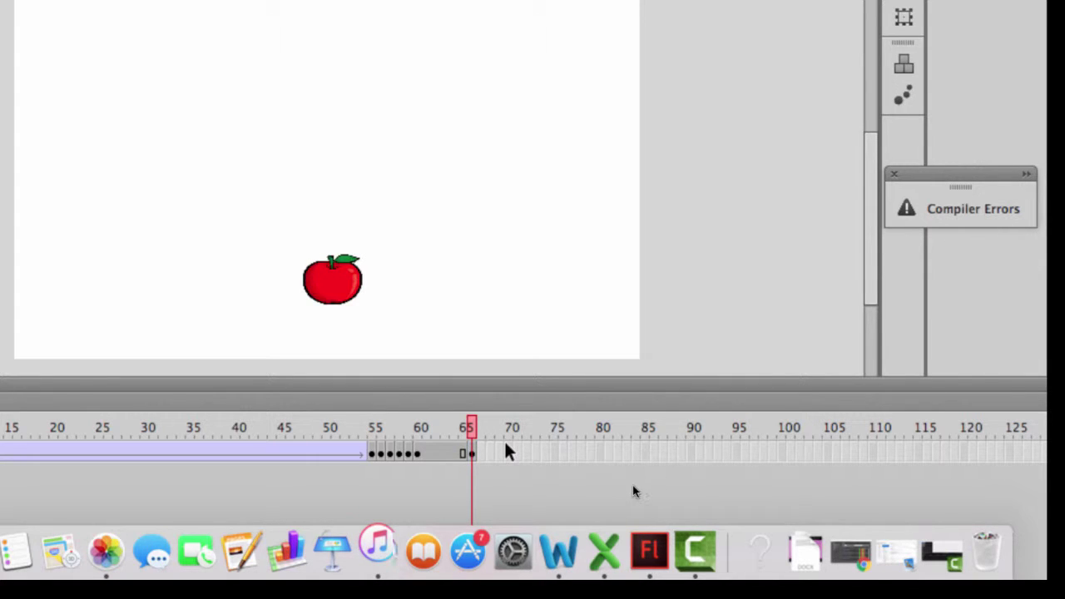
pyautogui.click(472, 453)
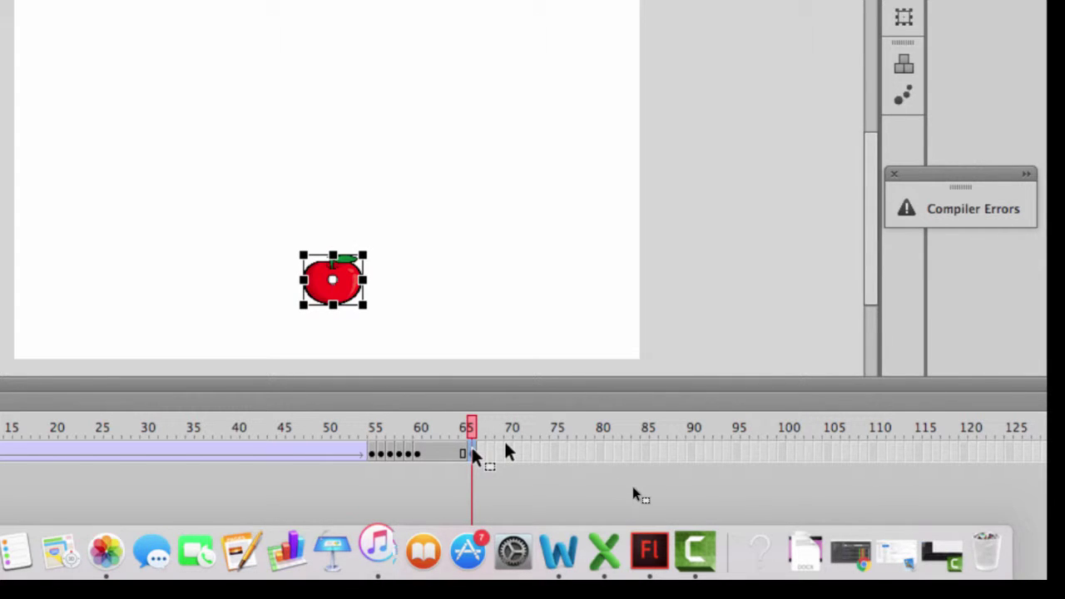
pyautogui.rightClick(647, 455)
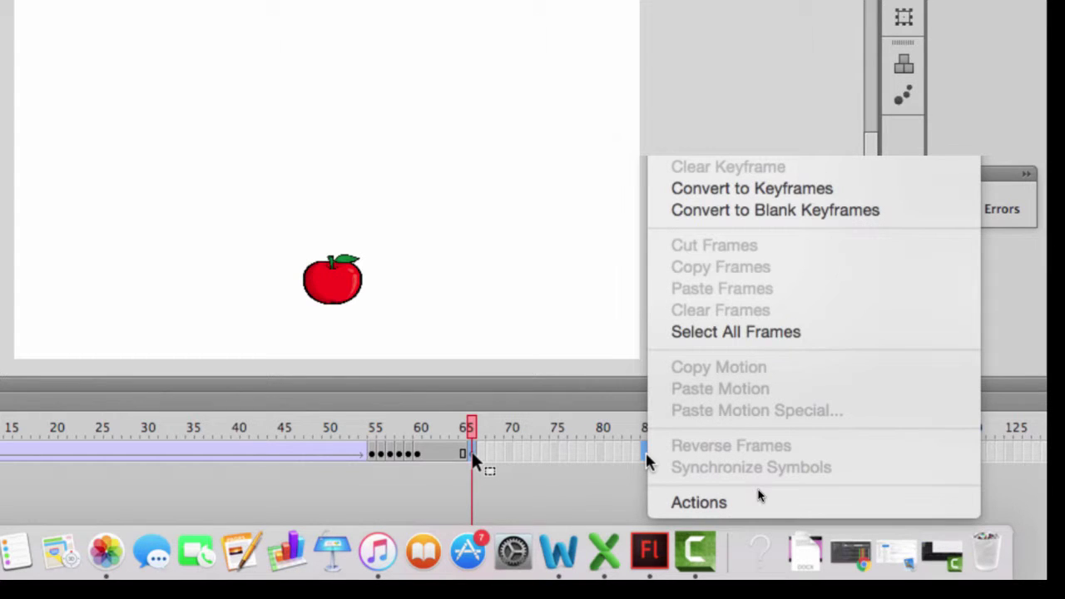
pyautogui.click(831, 256)
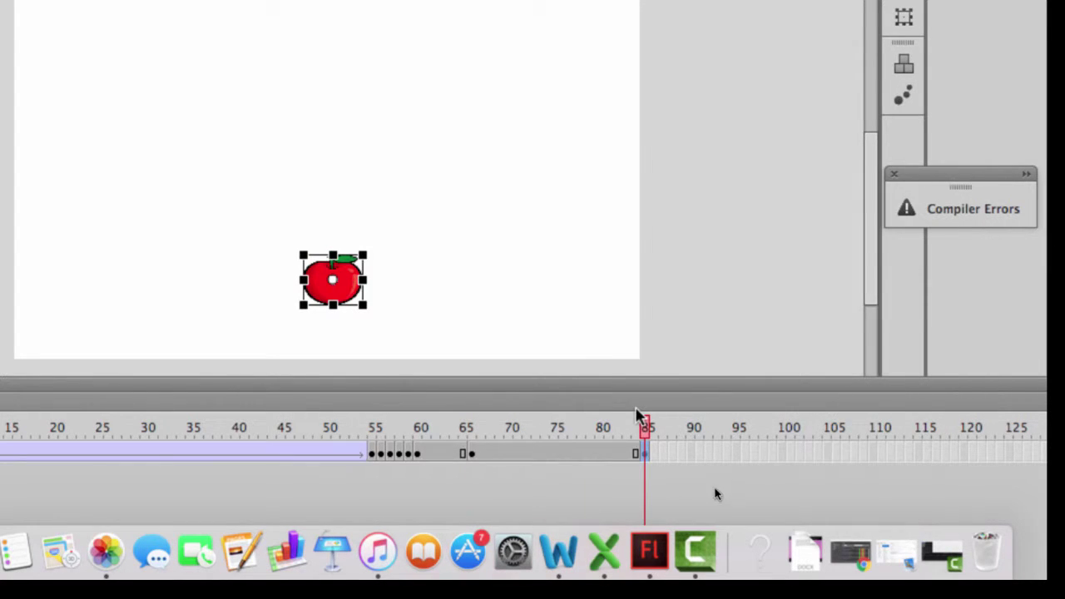
pyautogui.rightClick(585, 456)
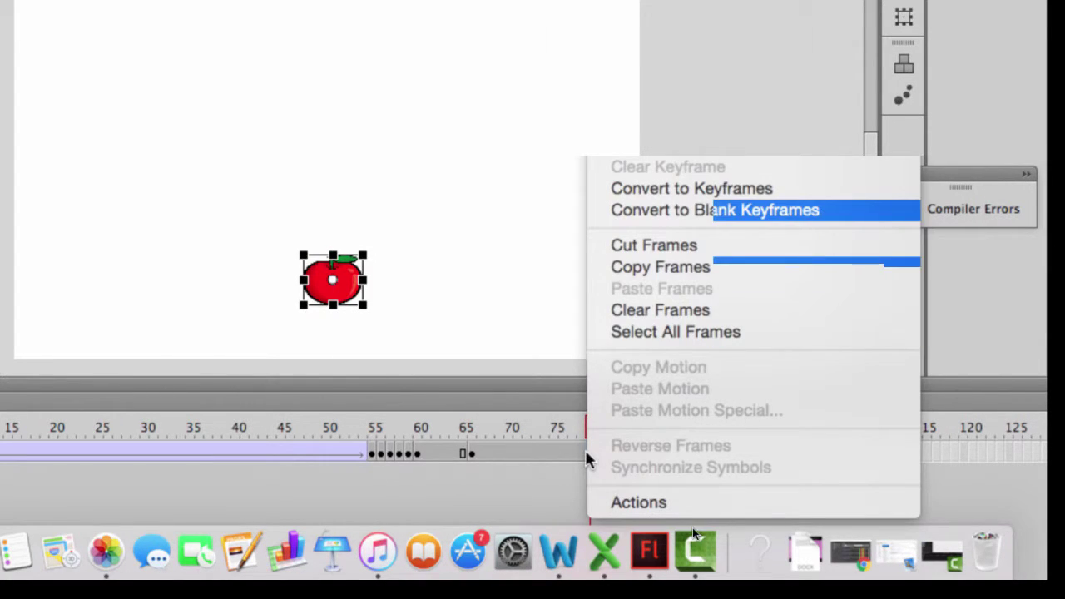
pyautogui.click(552, 485)
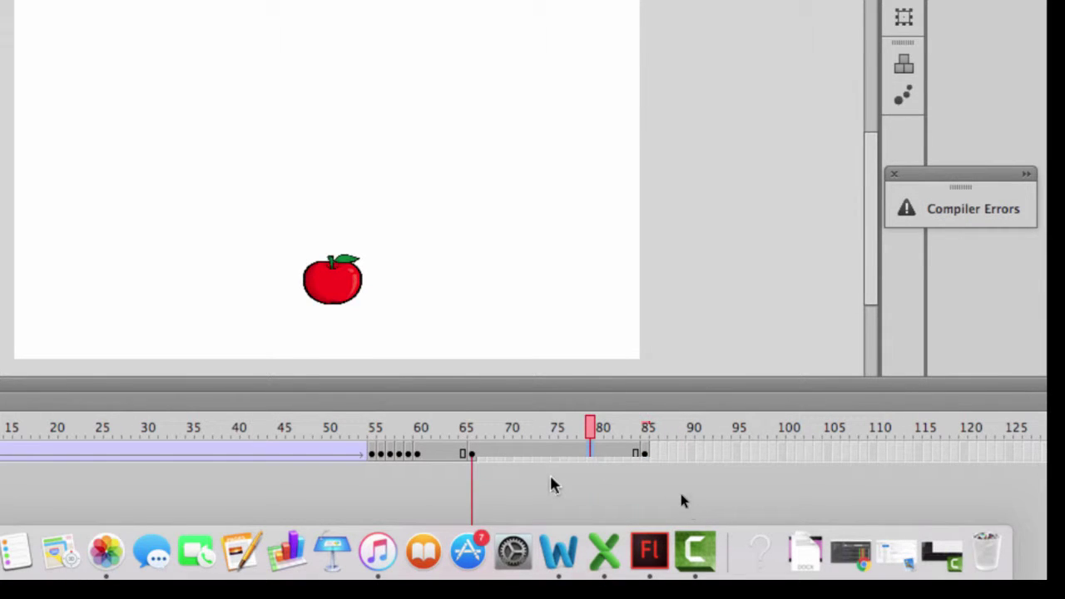
pyautogui.hotkey('shift', 'F5')
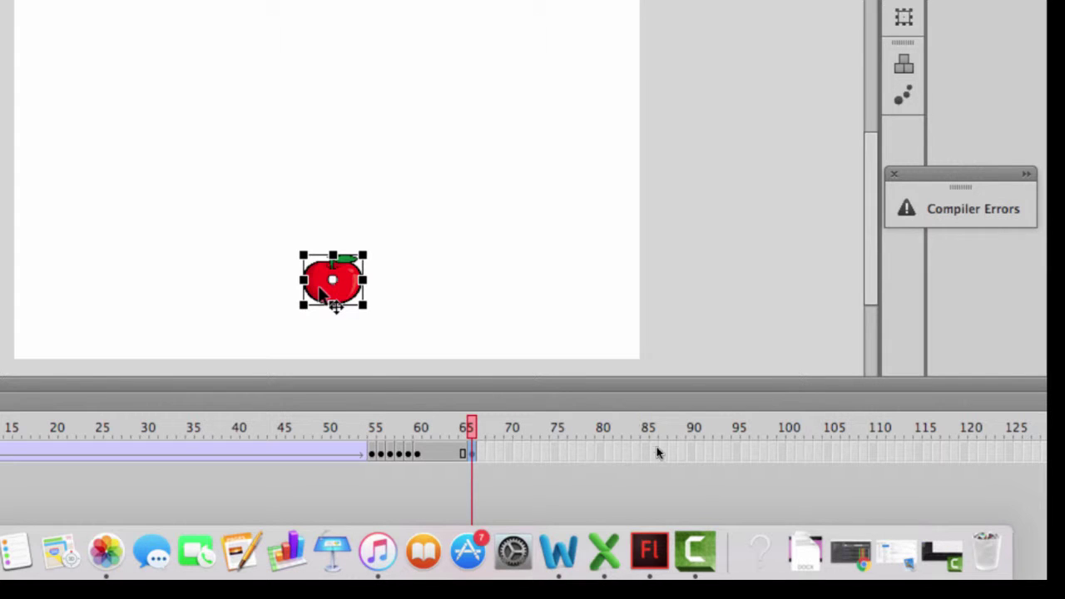
# Insert a keyframe at frame 90 and create a classic tween between frames 66 and 90
pyautogui.rightClick(794, 492)
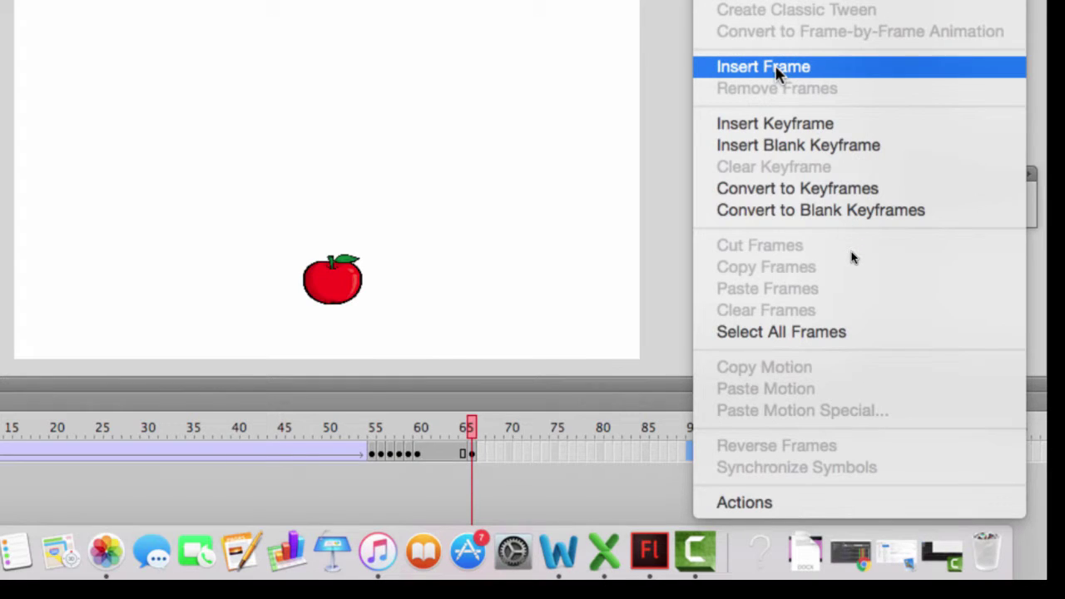
pyautogui.click(777, 68)
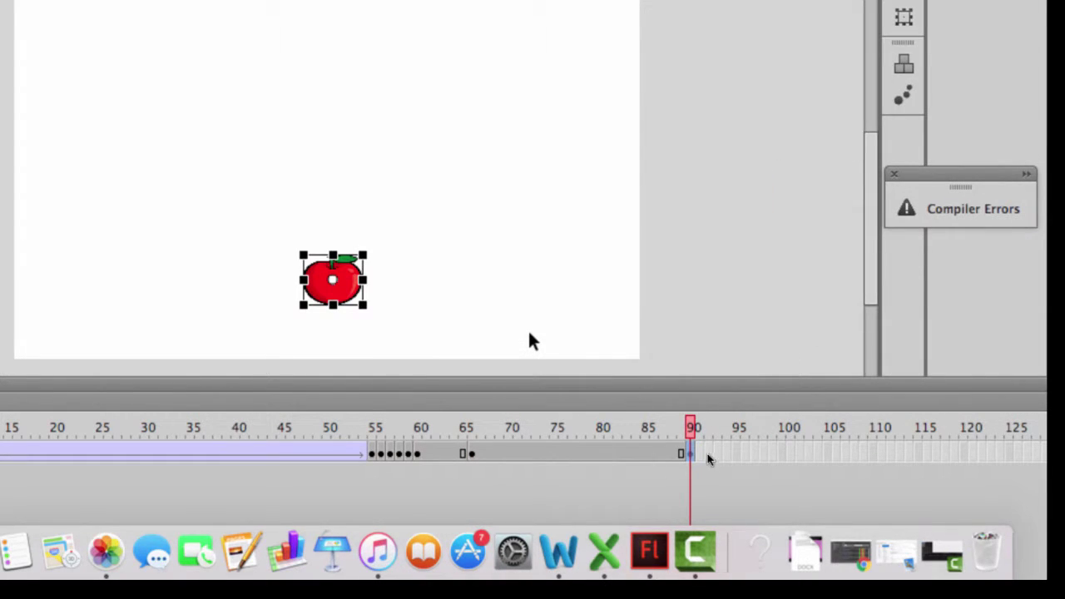
pyautogui.rightClick(712, 496)
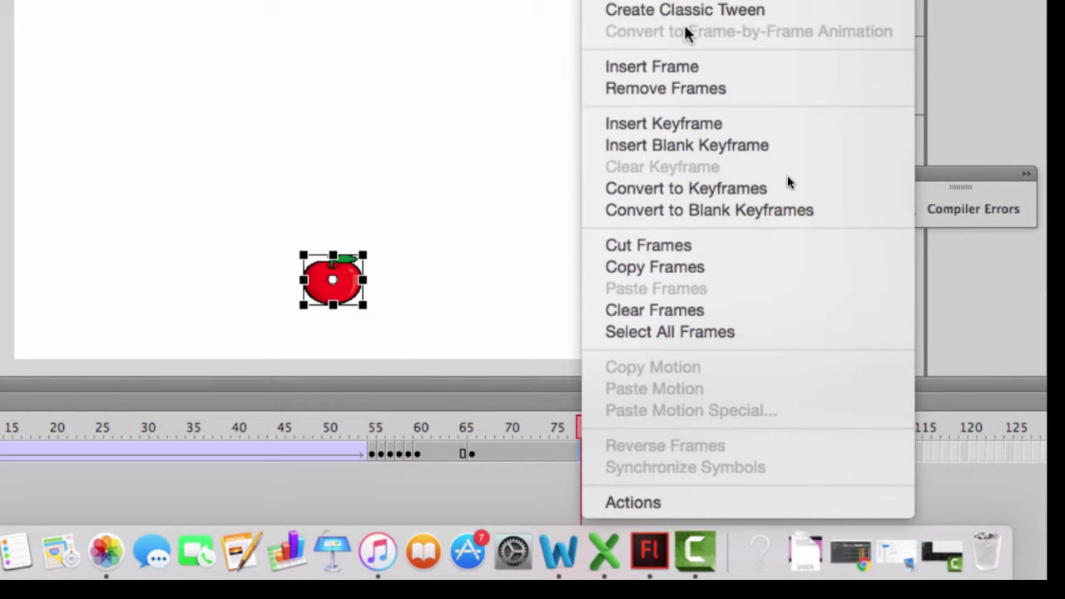
pyautogui.click(683, 22)
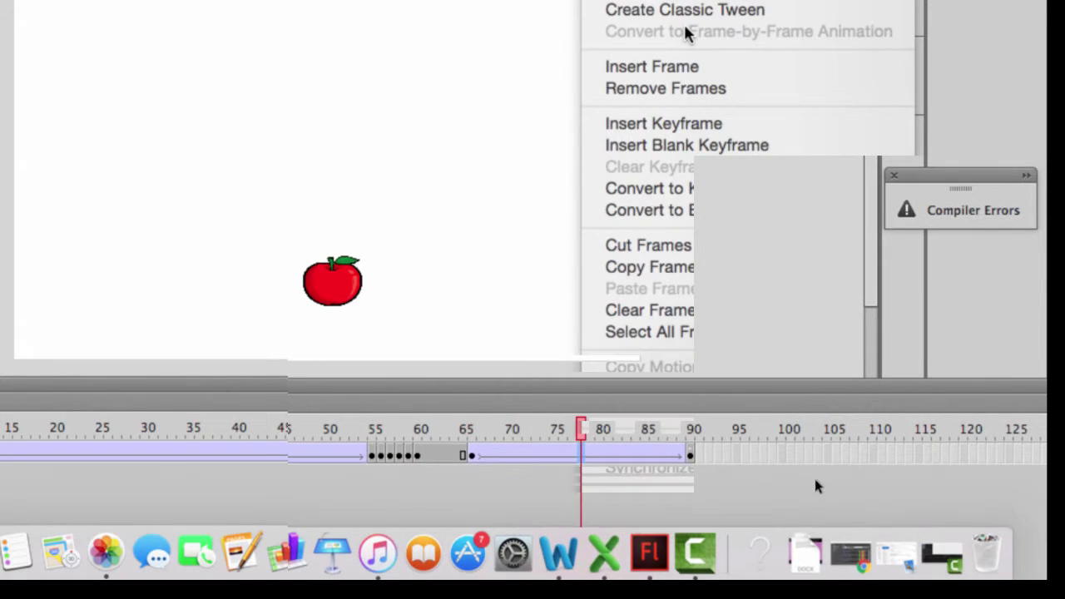
# Select a frame inside the tween between frames 66 and 90 and set its rotation to CW
pyautogui.click(690, 456)
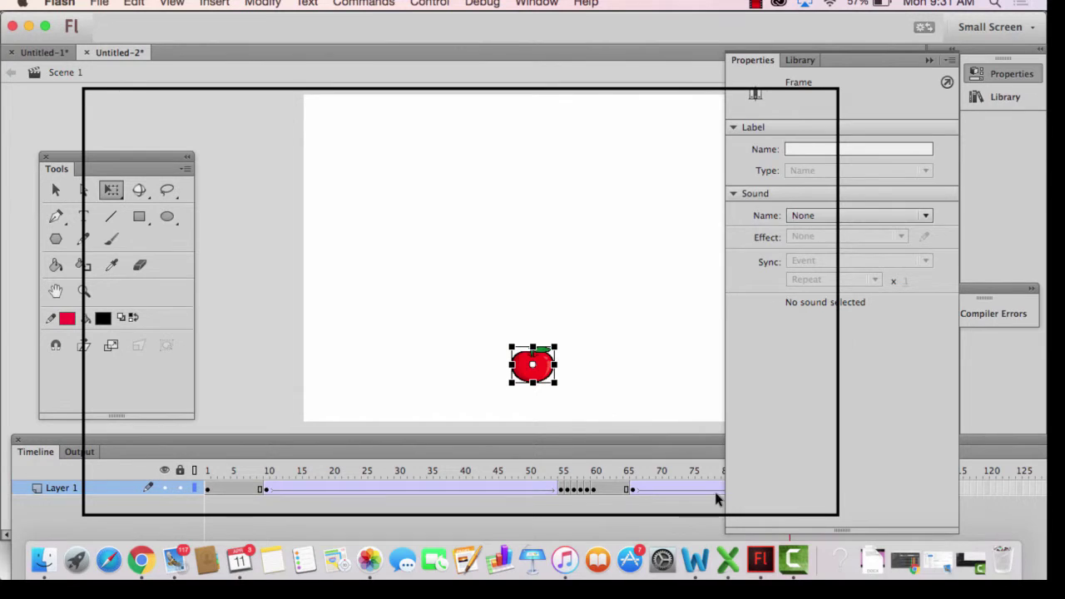
pyautogui.click(578, 509)
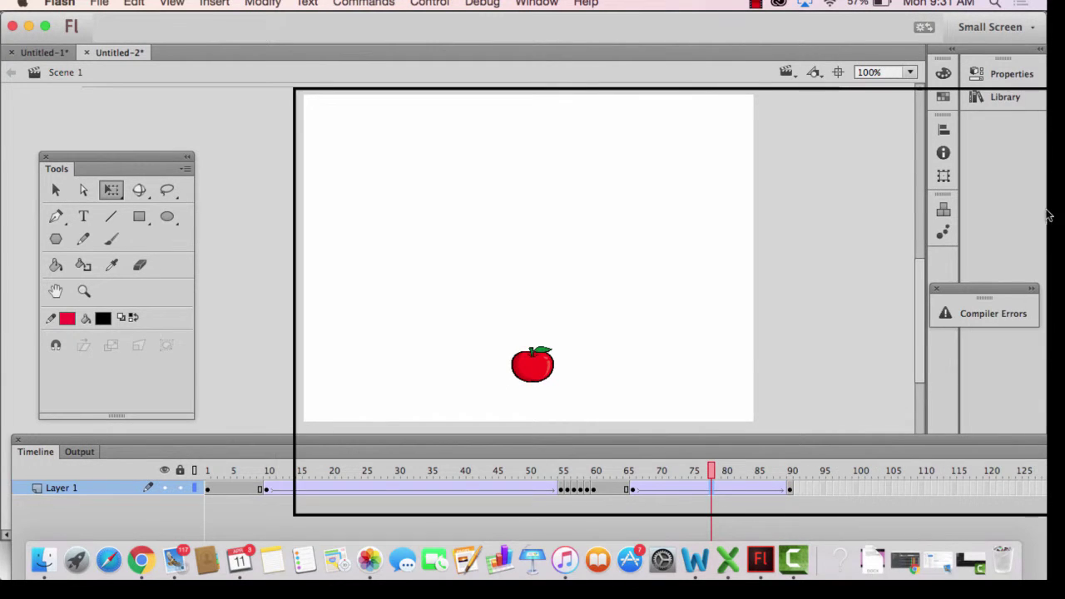
pyautogui.click(1003, 75)
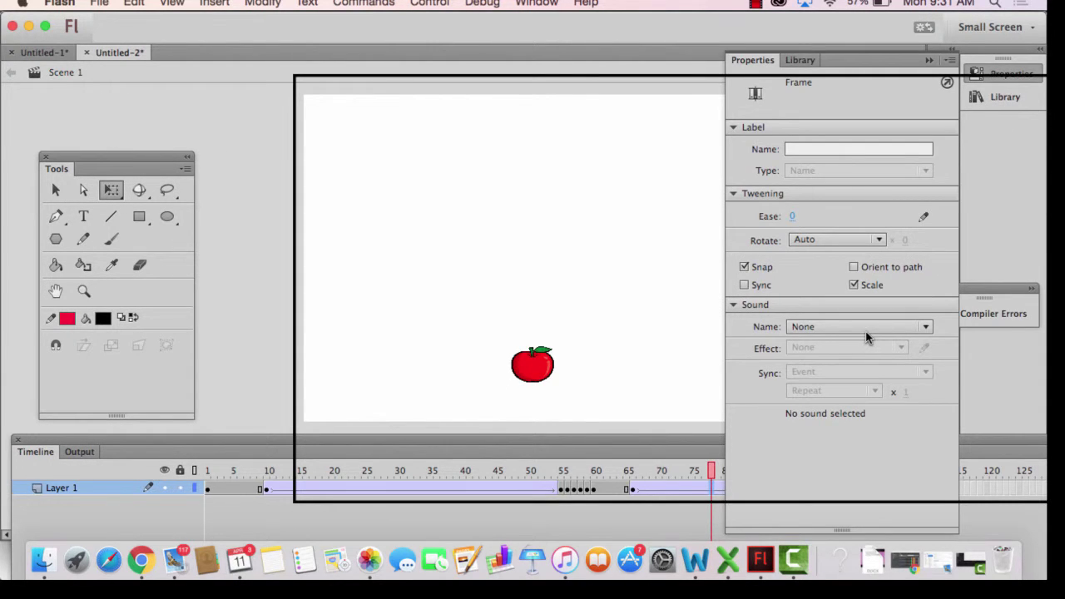
pyautogui.click(848, 240)
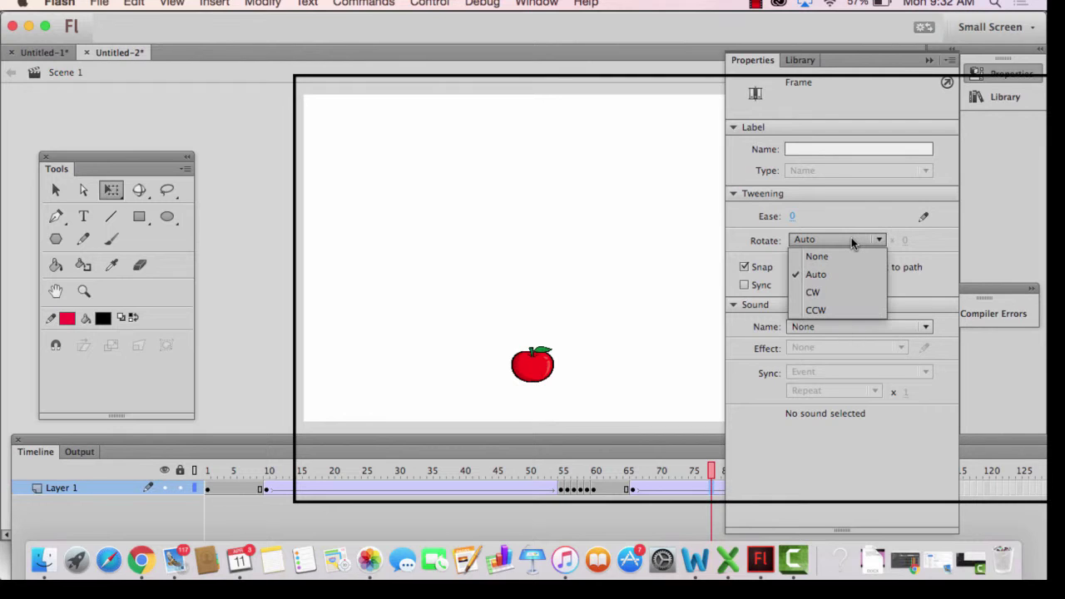
pyautogui.click(828, 293)
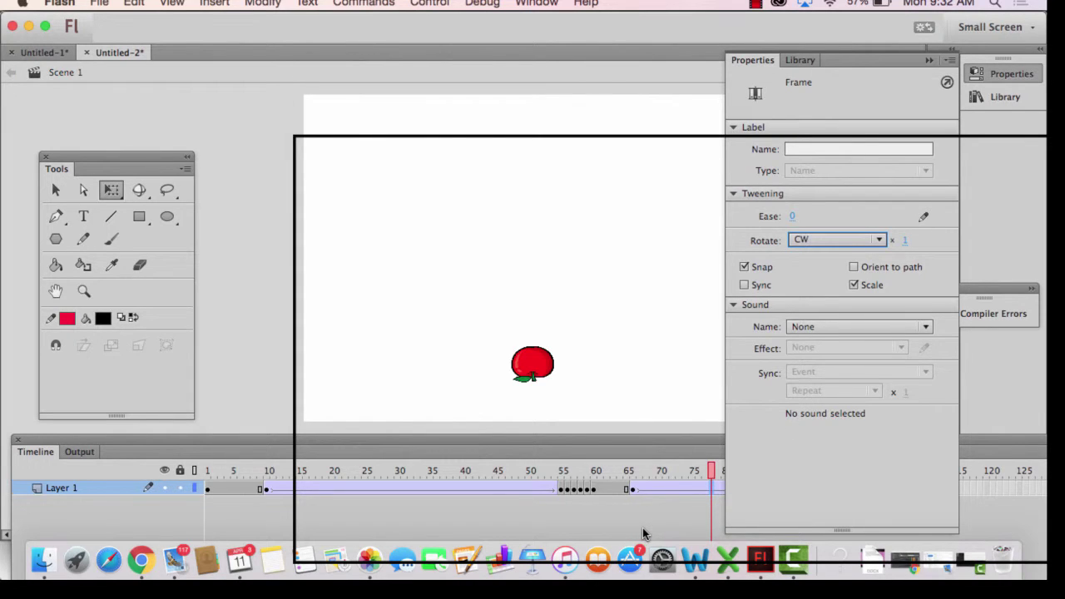
# Set the ease of the rotating tween to 2
pyautogui.click(793, 217)
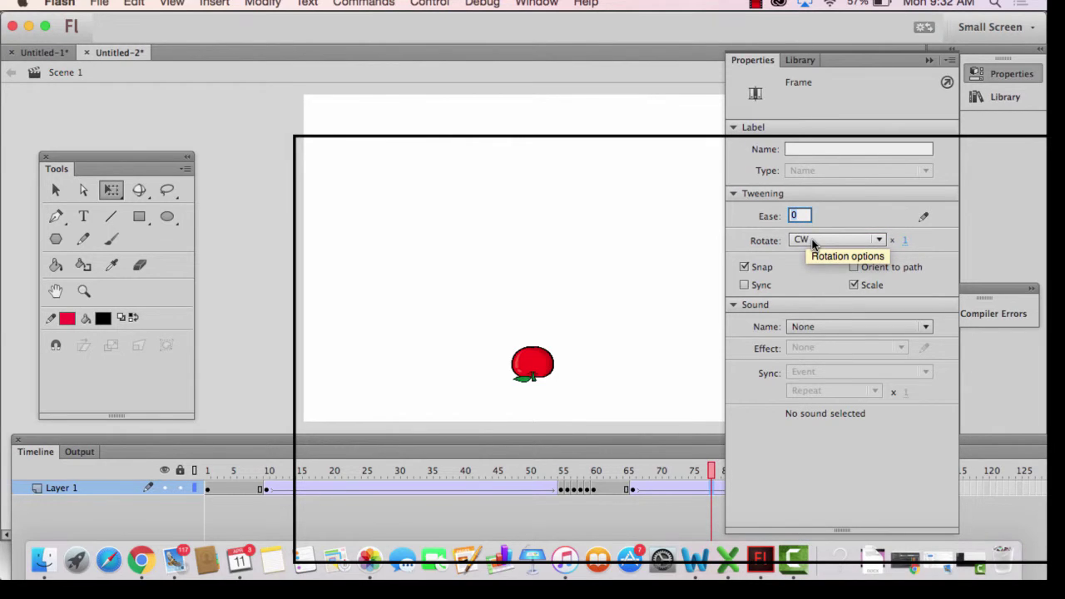
pyautogui.write('2')
pyautogui.press('Return')
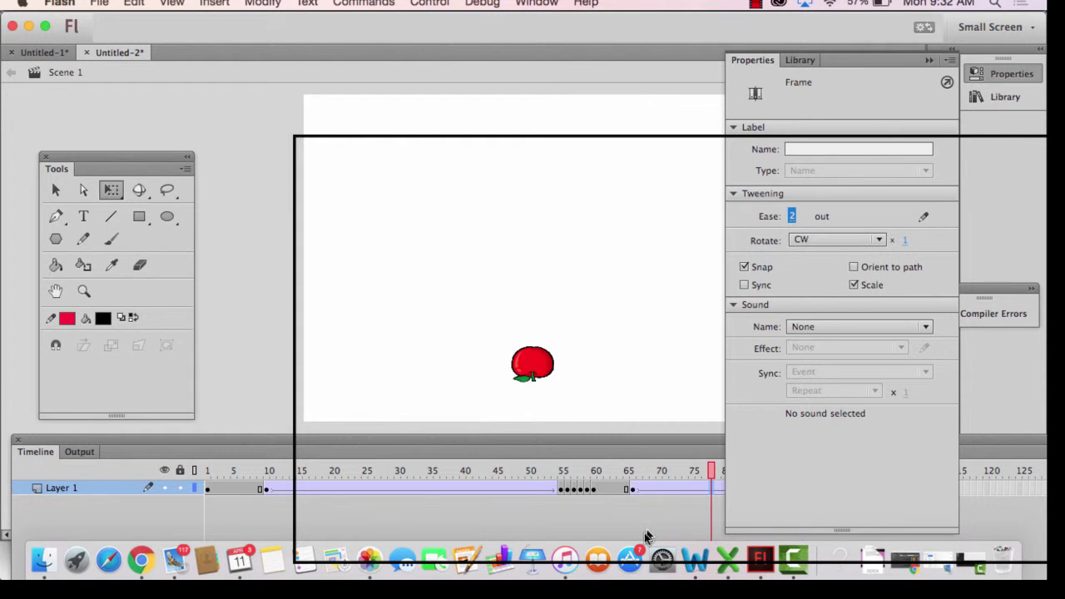
pyautogui.click(630, 559)
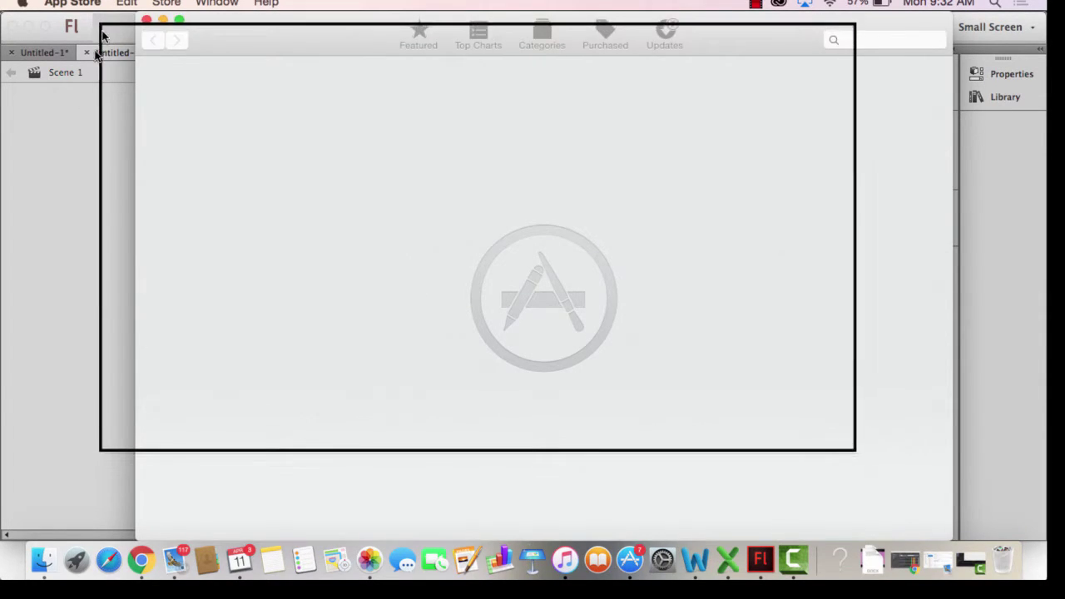
pyautogui.press('super+q')
# Scrub through the rotating frames up to frame 90 and review that tween's rotation options, keeping CW
pyautogui.moveTo(713, 470); pyautogui.dragTo(789, 481)
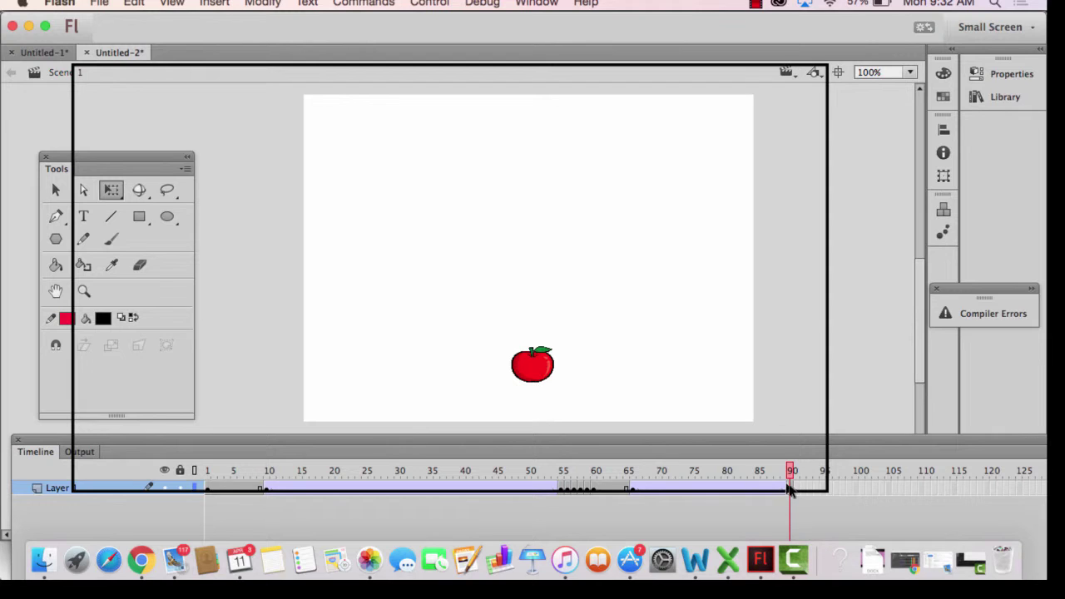
pyautogui.moveTo(793, 491); pyautogui.dragTo(757, 487)
pyautogui.click(1003, 73)
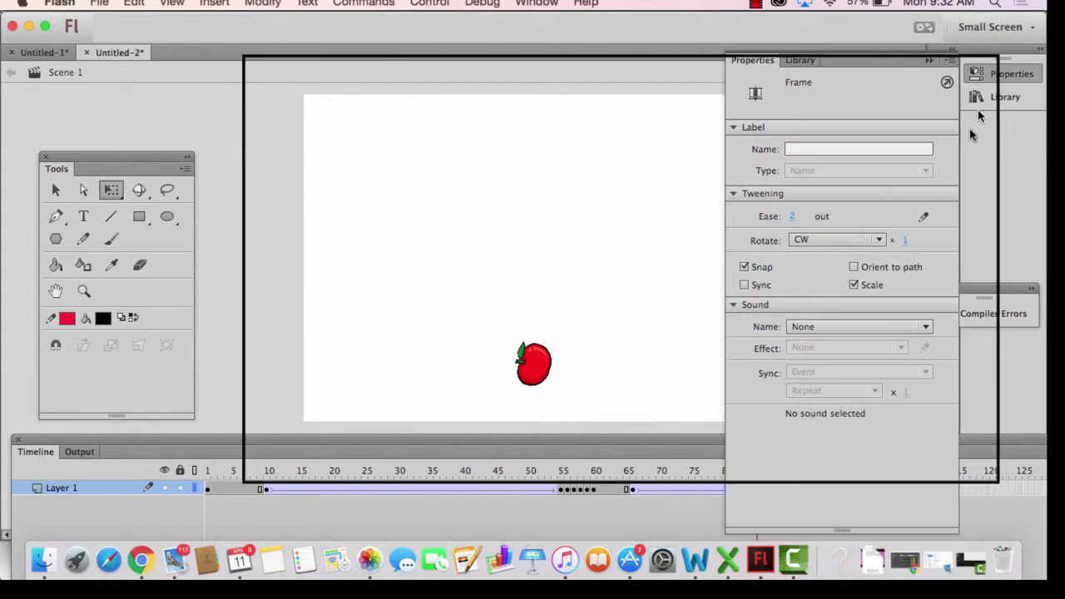
pyautogui.click(852, 242)
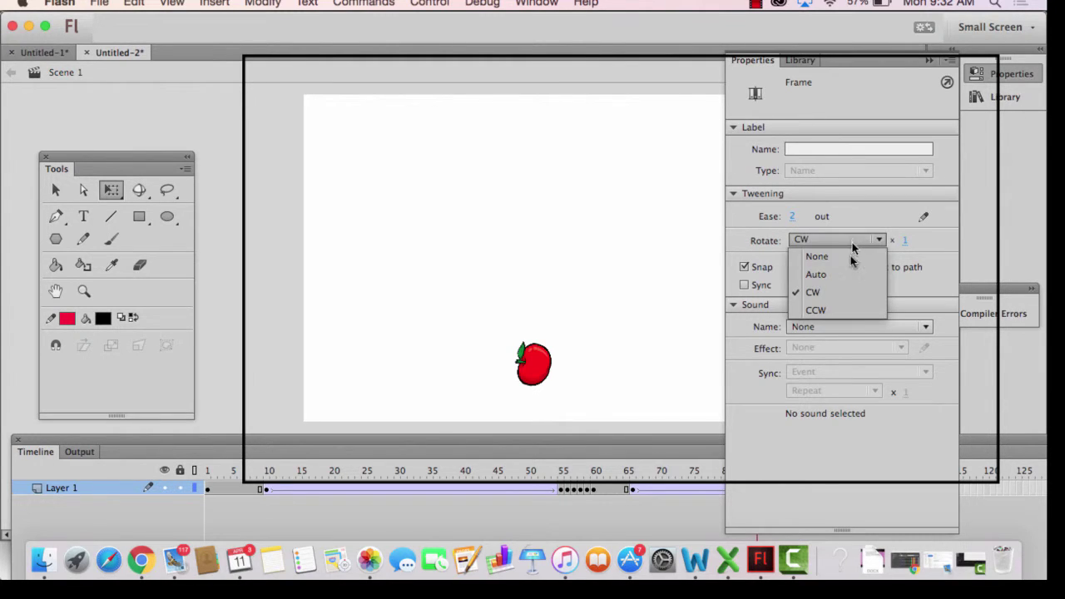
pyautogui.click(834, 293)
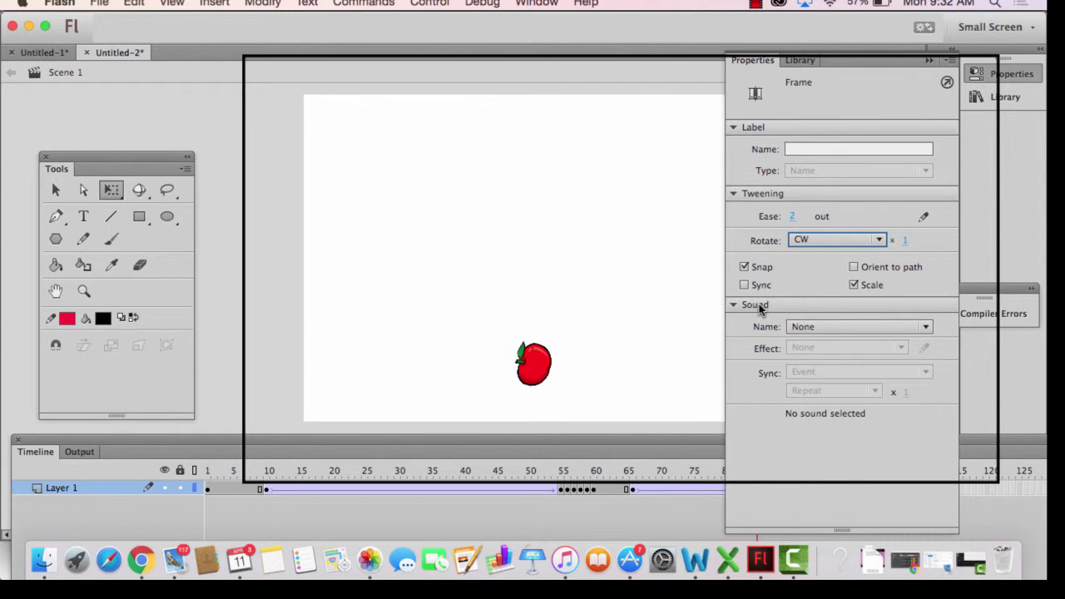
pyautogui.click(679, 341)
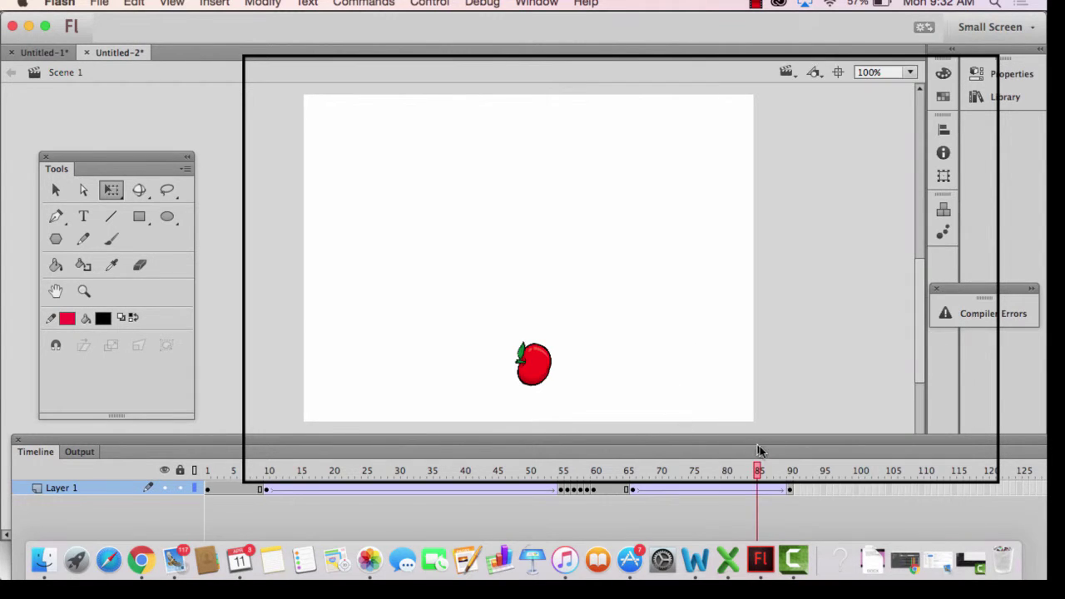
# Insert a keyframe at frame 95, after the end of the rotating tween
pyautogui.moveTo(759, 471); pyautogui.dragTo(792, 479)
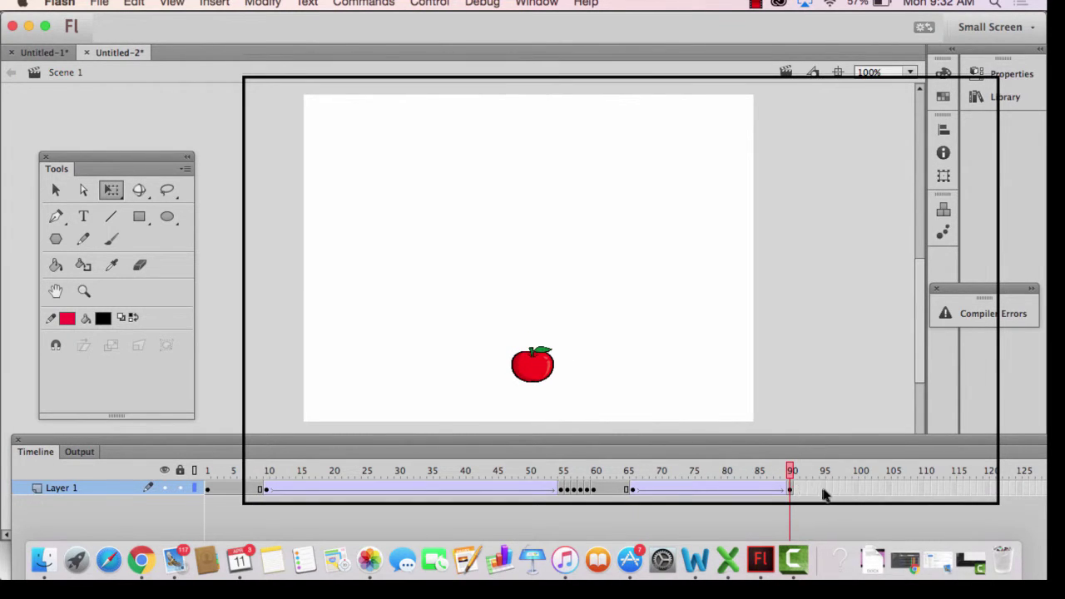
pyautogui.click(792, 489)
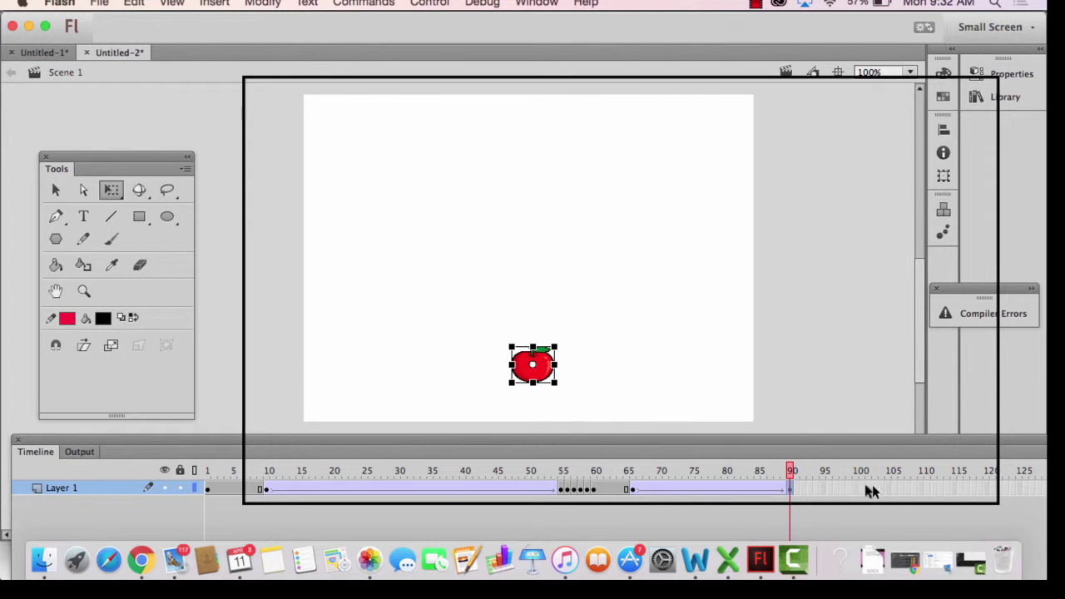
pyautogui.rightClick(827, 491)
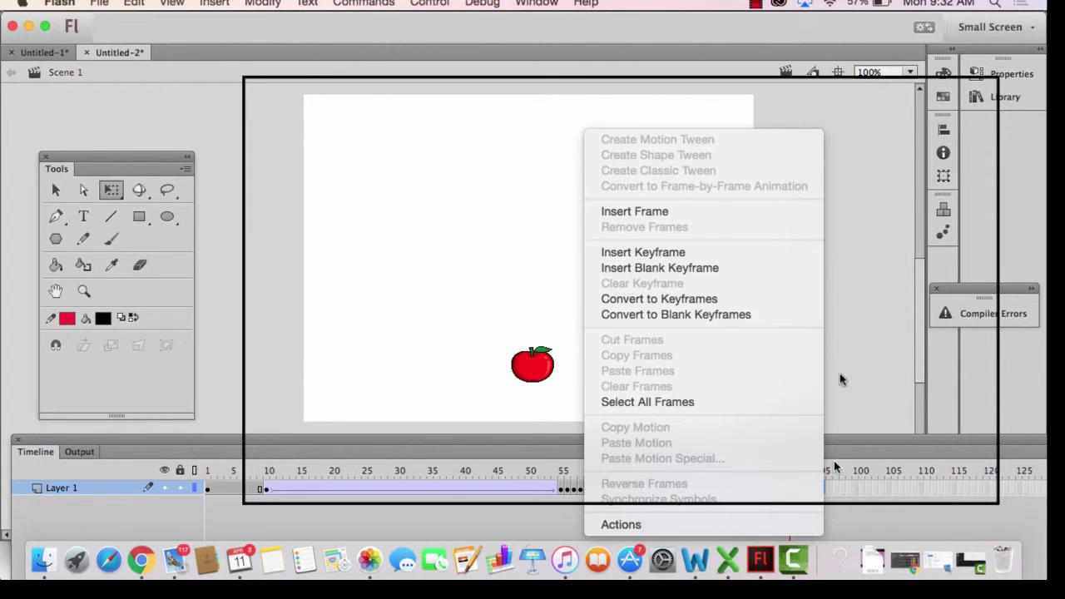
pyautogui.click(694, 250)
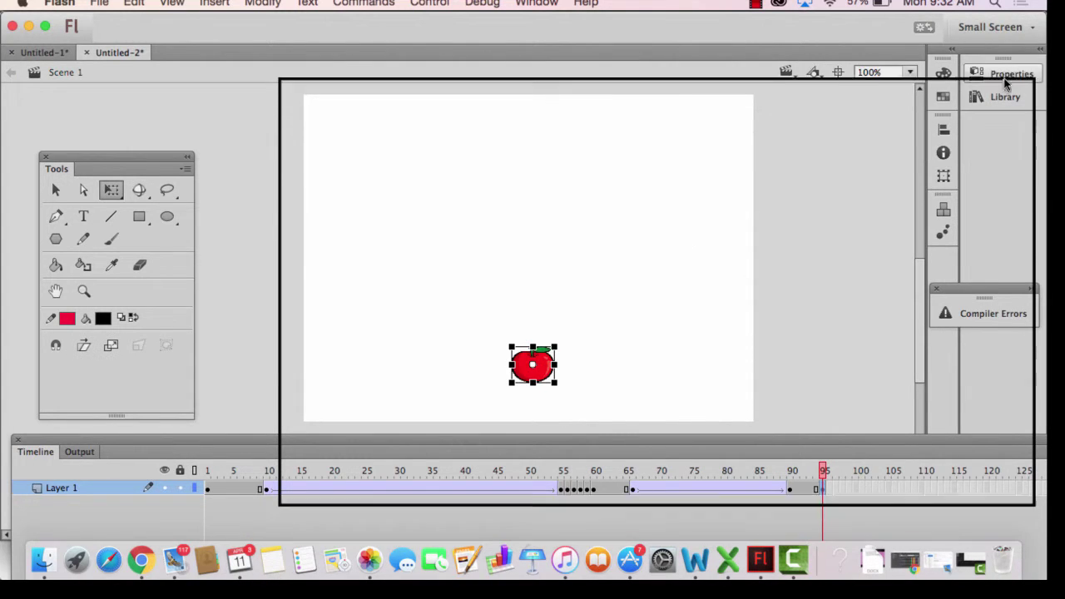
# Apply an Alpha color effect of 0% to the apple instance at frame 95
pyautogui.click(1009, 74)
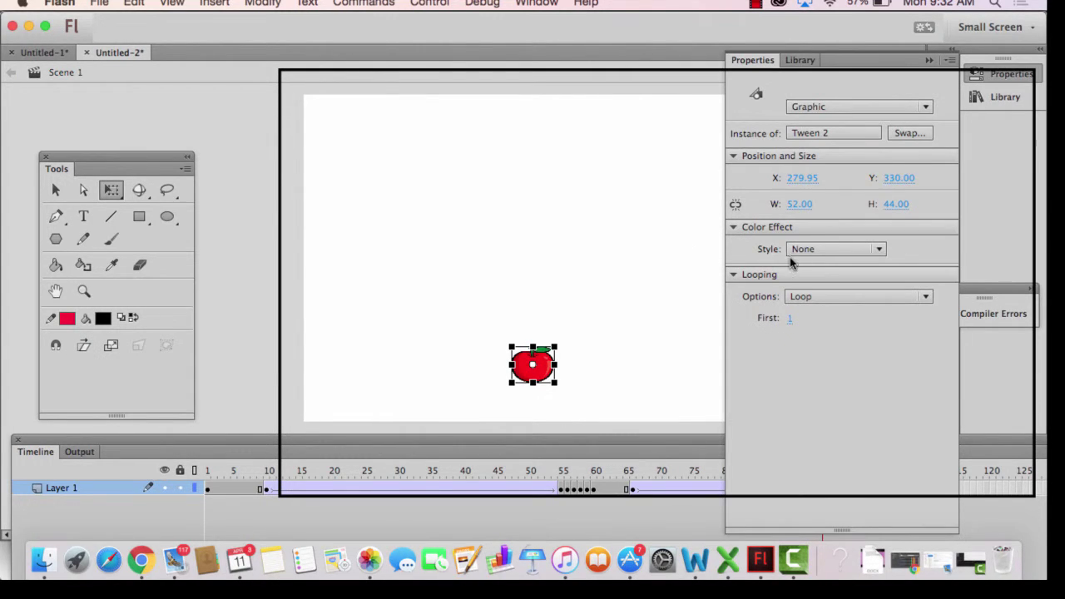
pyautogui.click(836, 249)
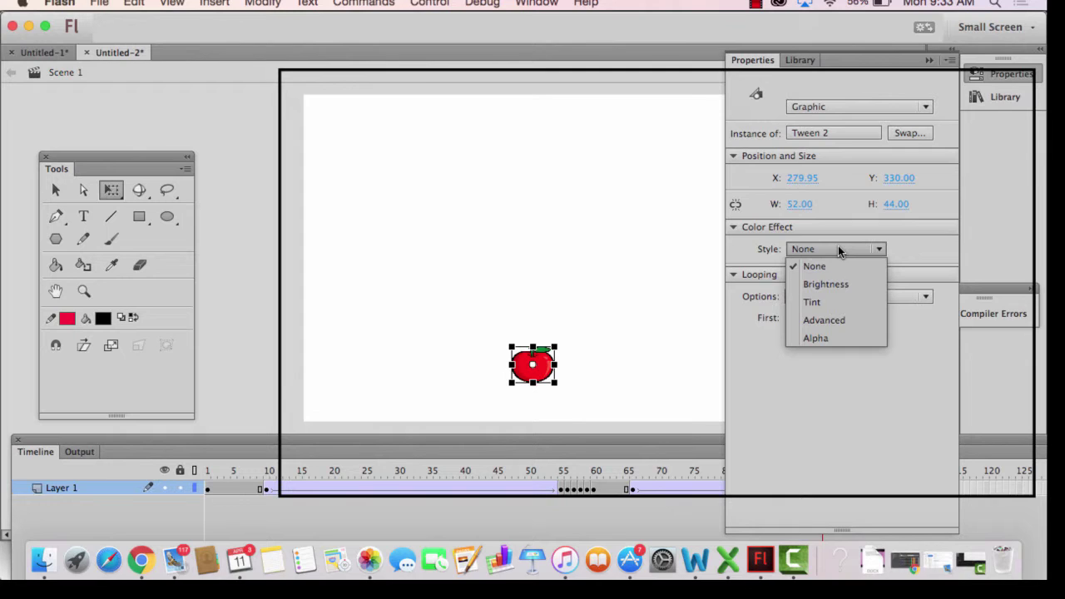
pyautogui.click(836, 339)
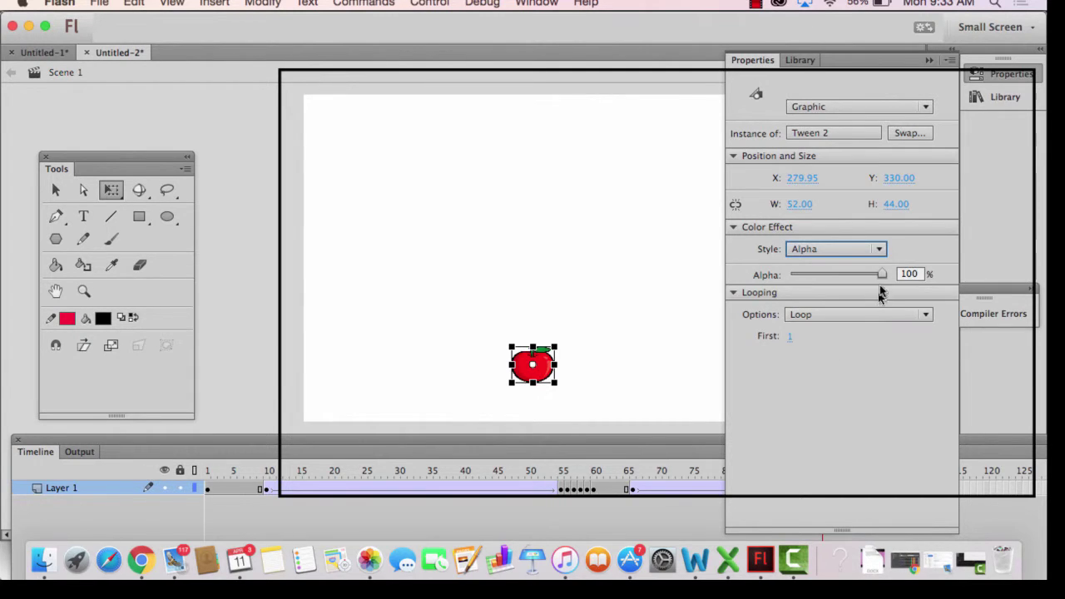
pyautogui.moveTo(881, 273); pyautogui.dragTo(790, 275)
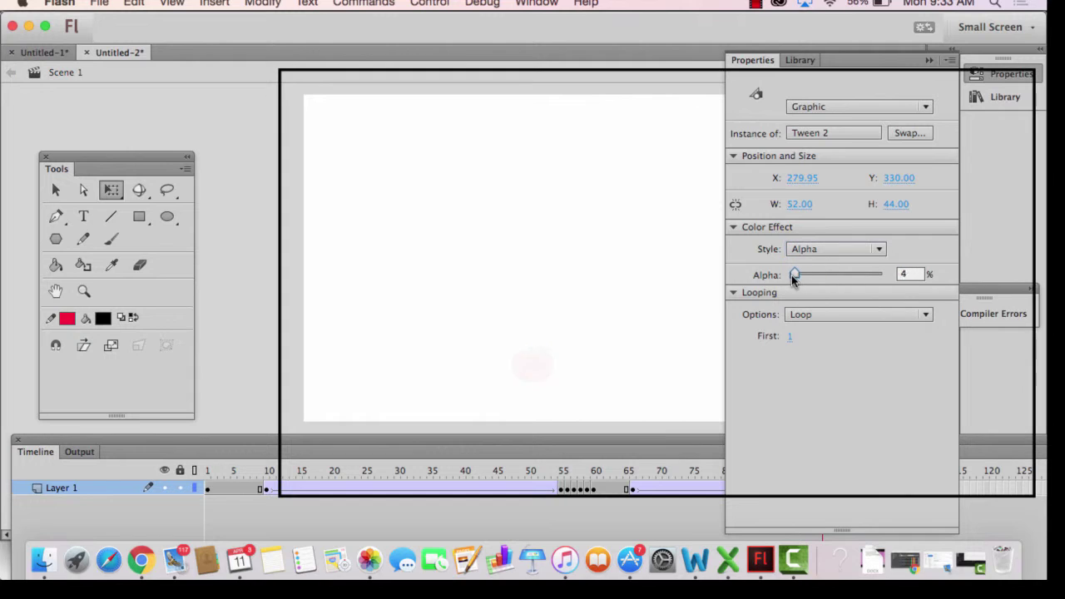
pyautogui.click(647, 344)
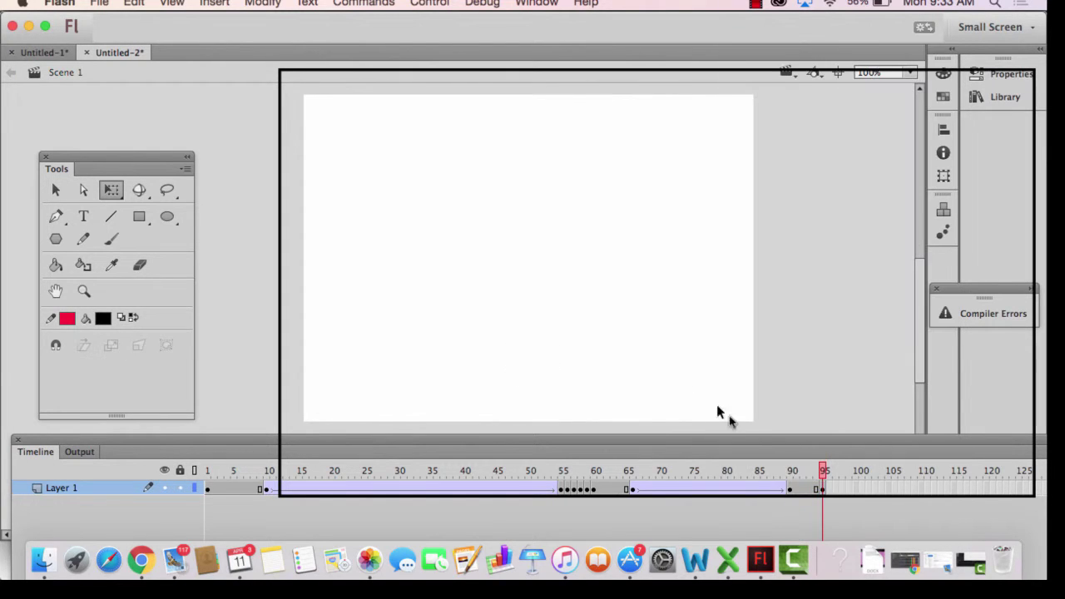
# Create a classic tween between frames 90 and 95 and scrub through it to preview the fade-out
pyautogui.click(824, 491)
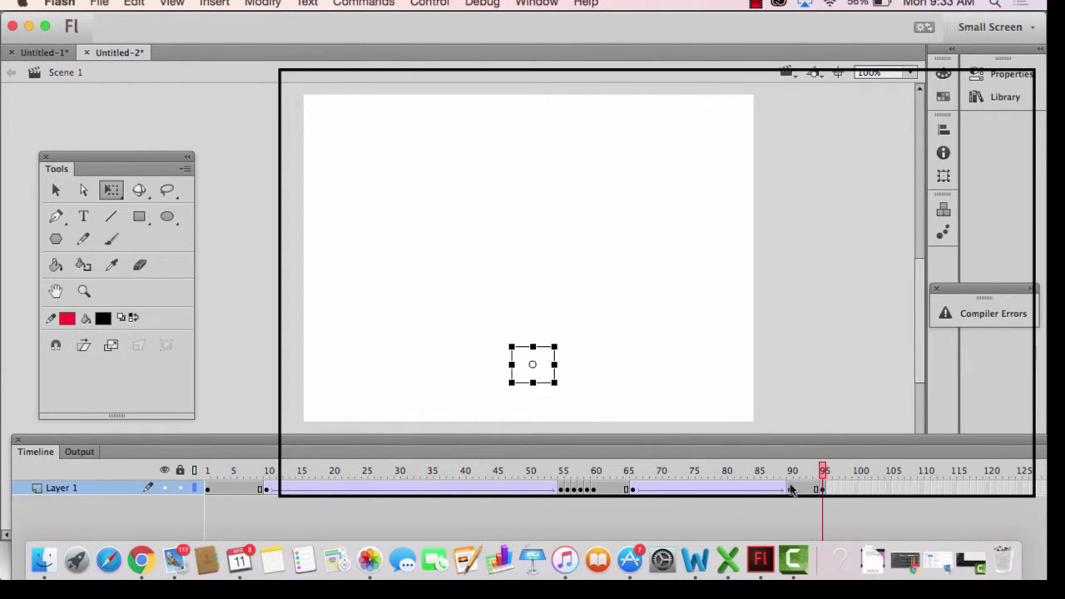
pyautogui.click(793, 490)
pyautogui.moveTo(797, 470); pyautogui.dragTo(824, 471)
pyautogui.click(809, 490)
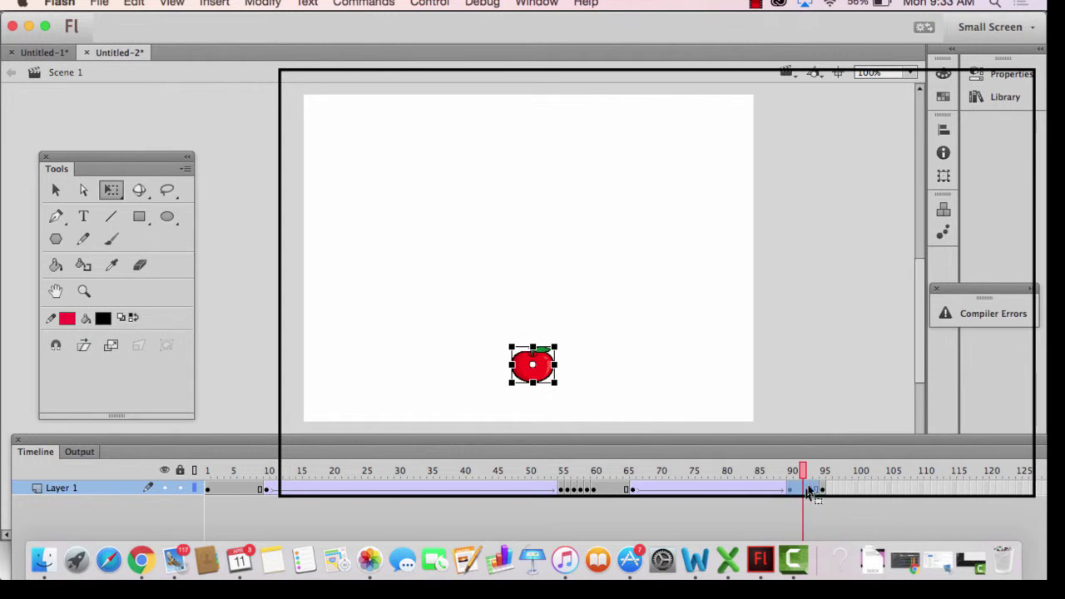
pyautogui.rightClick(811, 482)
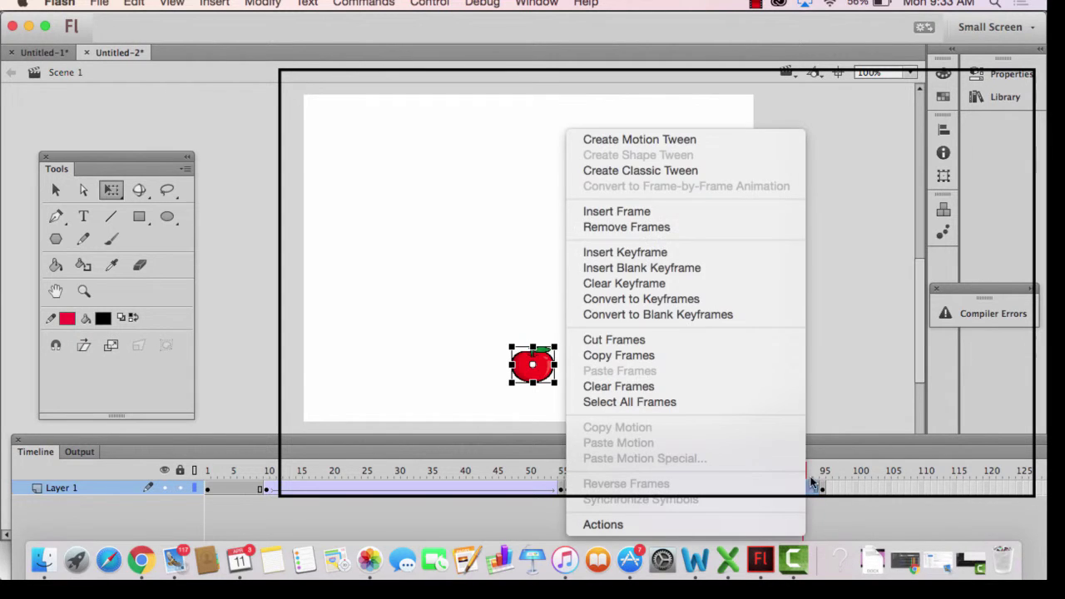
pyautogui.click(704, 171)
pyautogui.moveTo(803, 471)
pyautogui.mouseDown()
pyautogui.moveTo(789, 473)
pyautogui.moveTo(823, 477)
pyautogui.mouseUp()
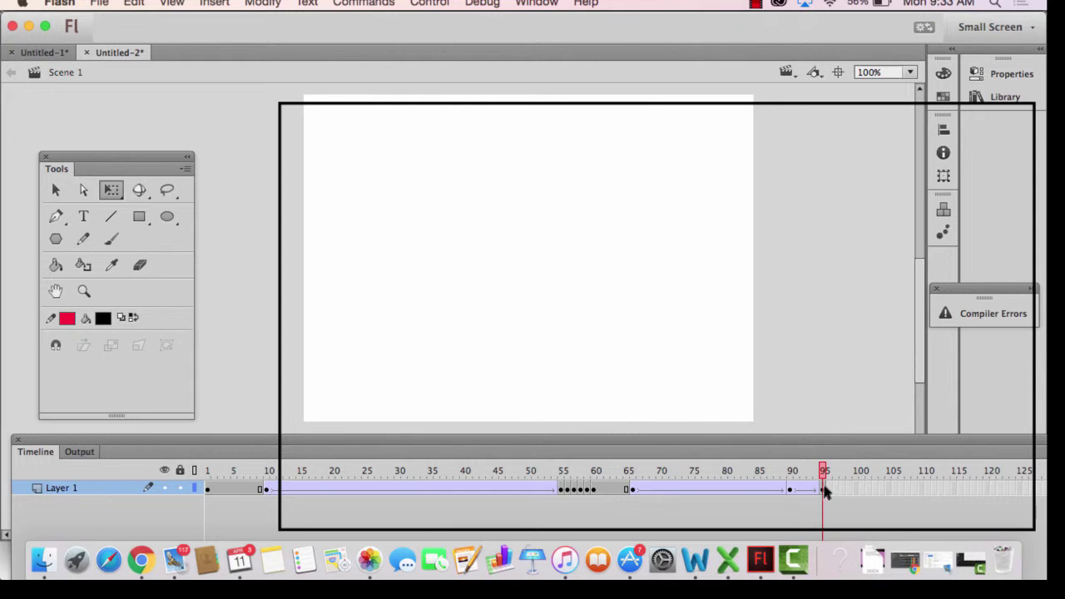
# Select the apple at frame 95 and check its Alpha color effect
pyautogui.click(824, 491)
pyautogui.click(542, 375)
pyautogui.click(530, 368)
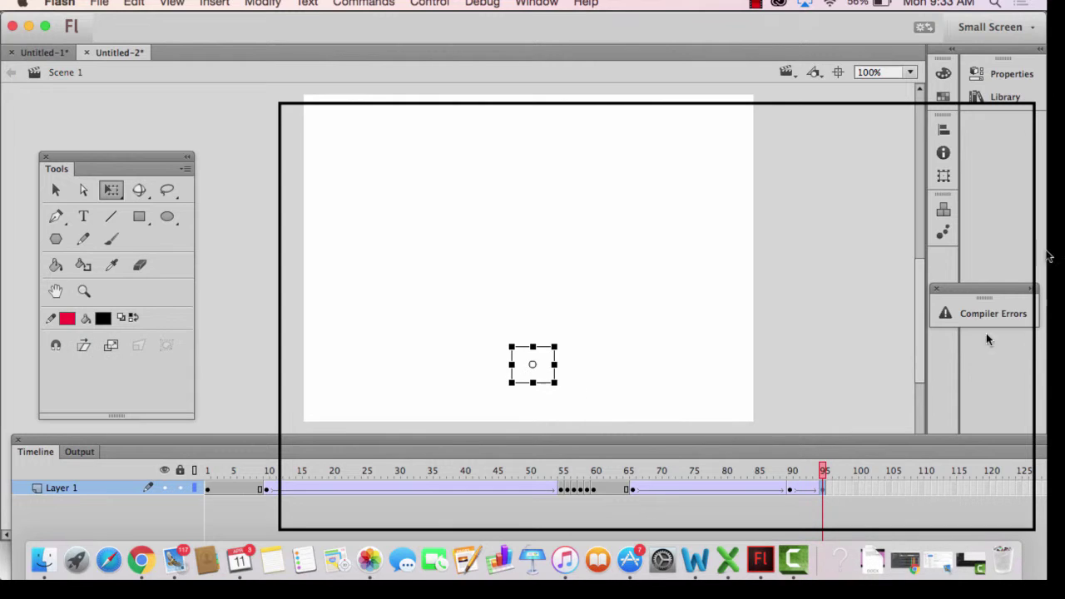
pyautogui.click(1010, 74)
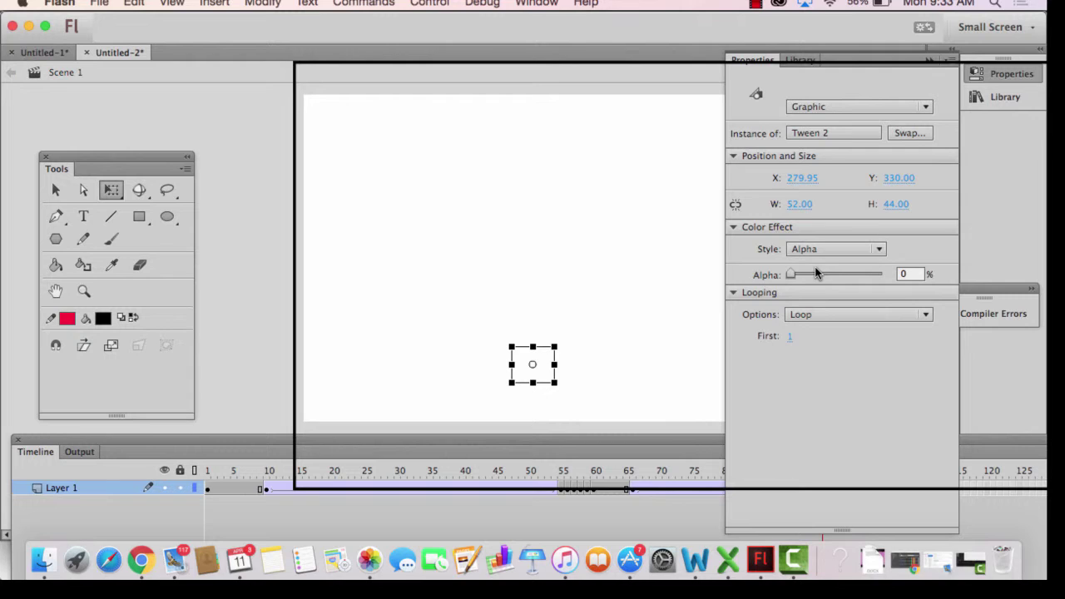
# Lengthen the fade-out tween by moving its end keyframe from frame 95 to frame 108
pyautogui.click(824, 489)
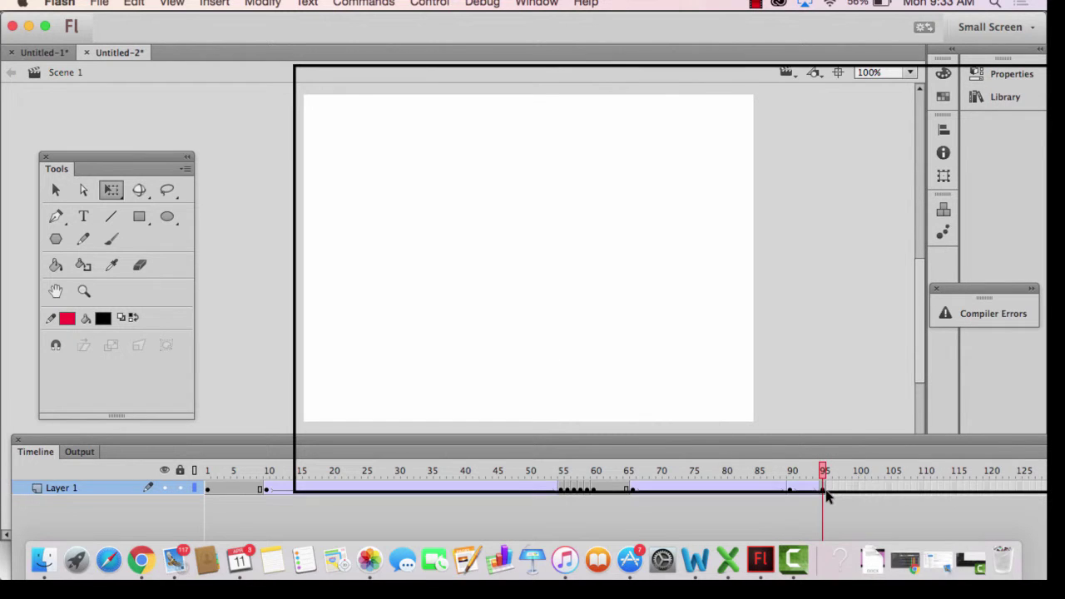
pyautogui.click(824, 490)
pyautogui.moveTo(825, 491); pyautogui.dragTo(919, 493)
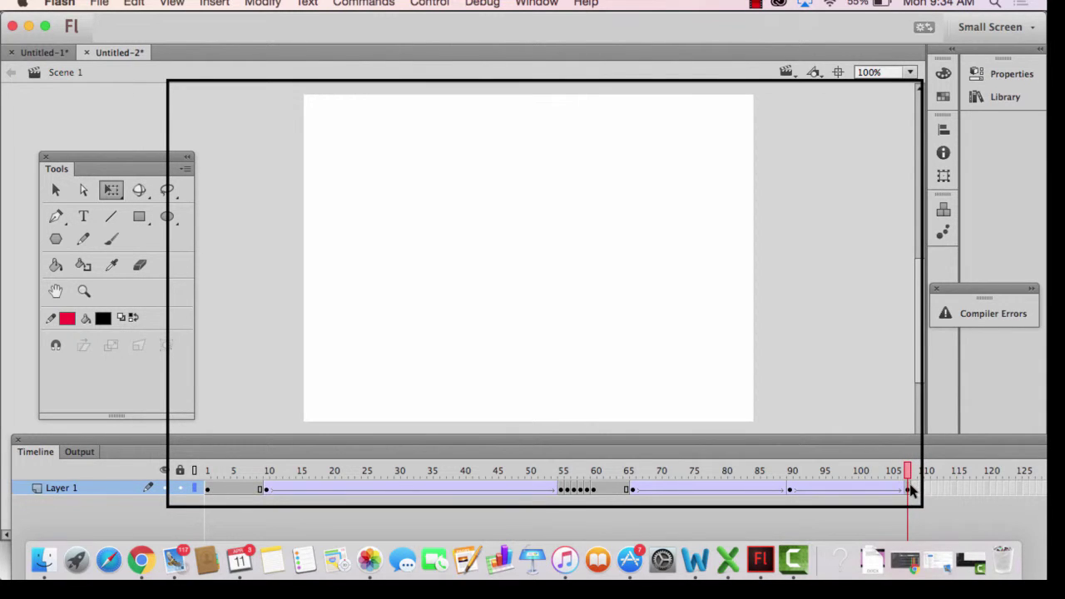
# Select the apple on the moved keyframe at frame 108 and check its Alpha color effect
pyautogui.click(911, 493)
pyautogui.click(787, 327)
pyautogui.click(550, 369)
pyautogui.click(1007, 75)
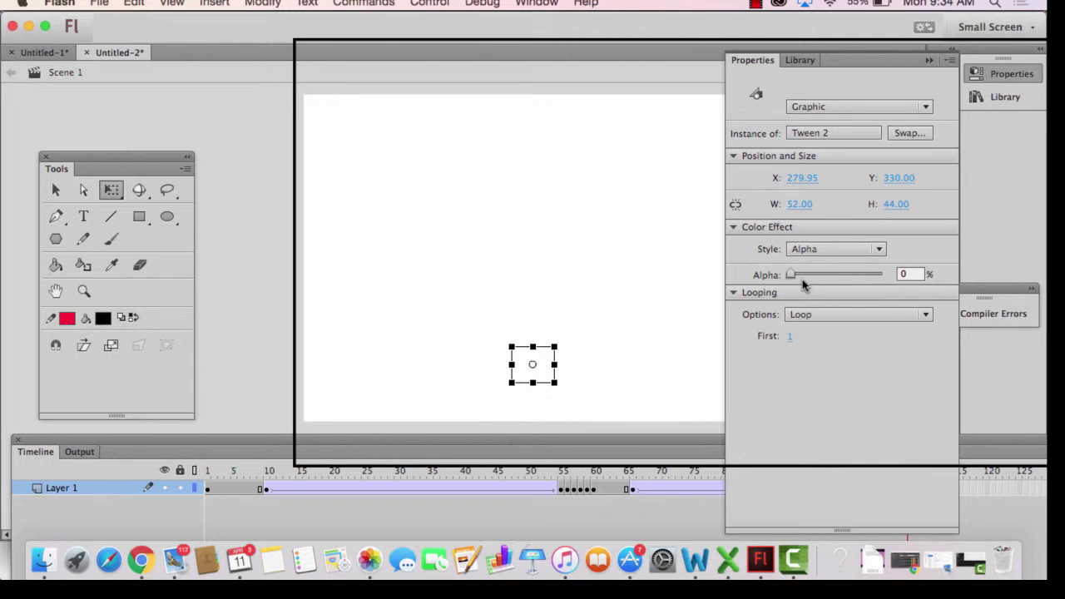
pyautogui.click(690, 358)
pyautogui.click(906, 470)
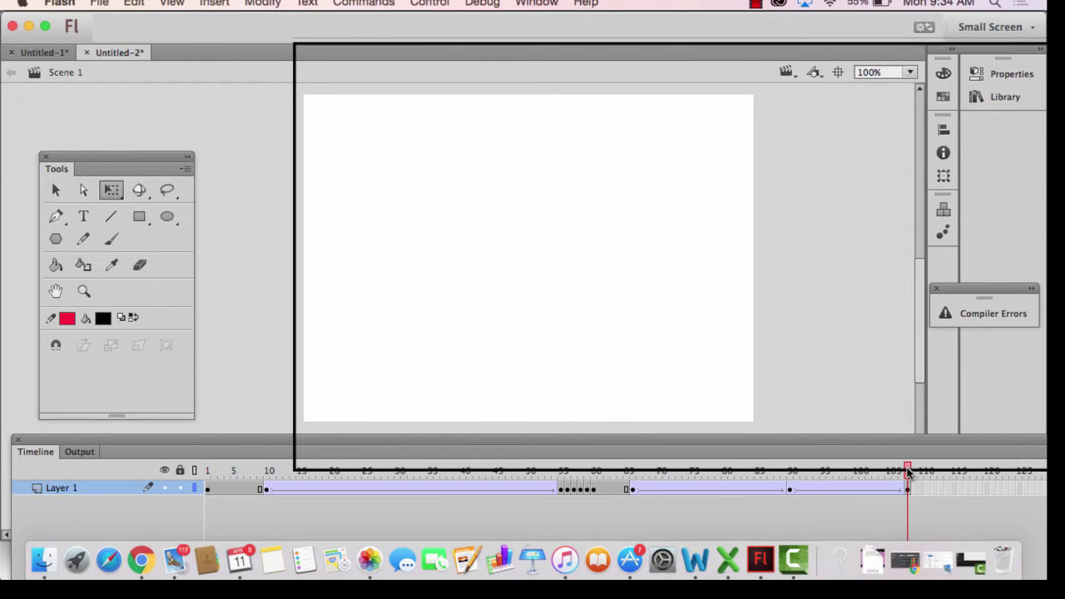
# Scrub through the last frames of the fade-out up to frame 108 and recheck the apple's Alpha there
pyautogui.moveTo(907, 470)
pyautogui.mouseDown()
pyautogui.moveTo(791, 474)
pyautogui.moveTo(906, 489)
pyautogui.mouseUp()
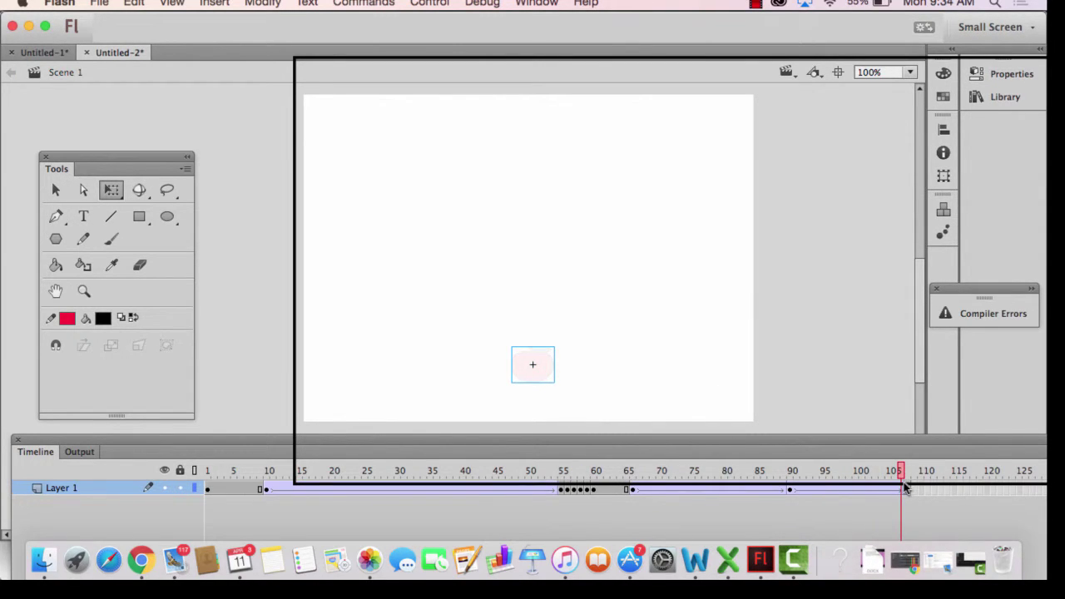
pyautogui.moveTo(906, 490)
pyautogui.mouseDown()
pyautogui.moveTo(759, 480)
pyautogui.moveTo(888, 496)
pyautogui.mouseUp()
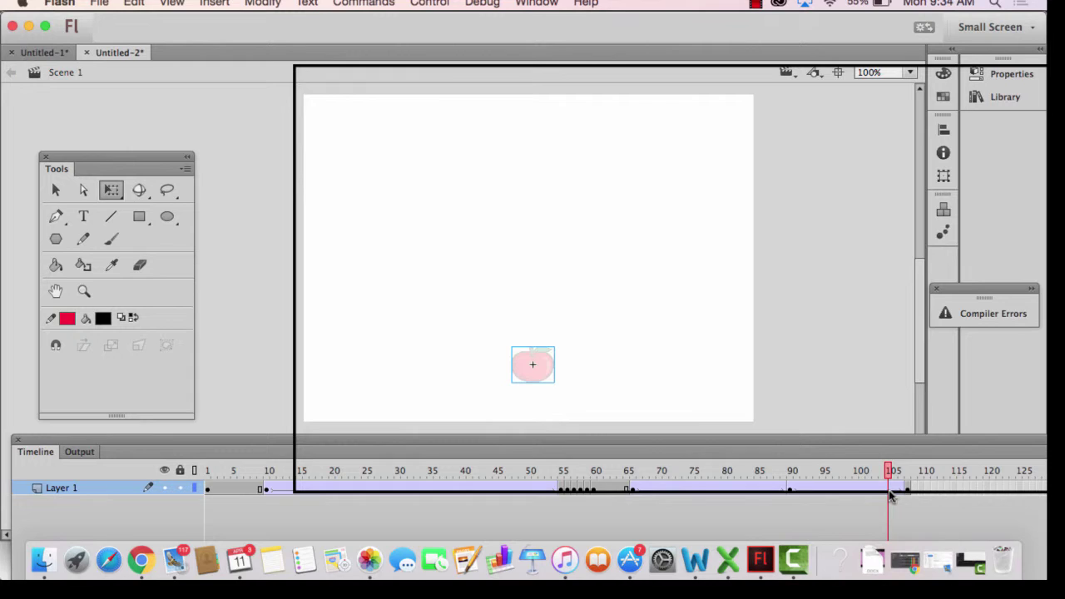
pyautogui.moveTo(892, 496); pyautogui.dragTo(903, 496)
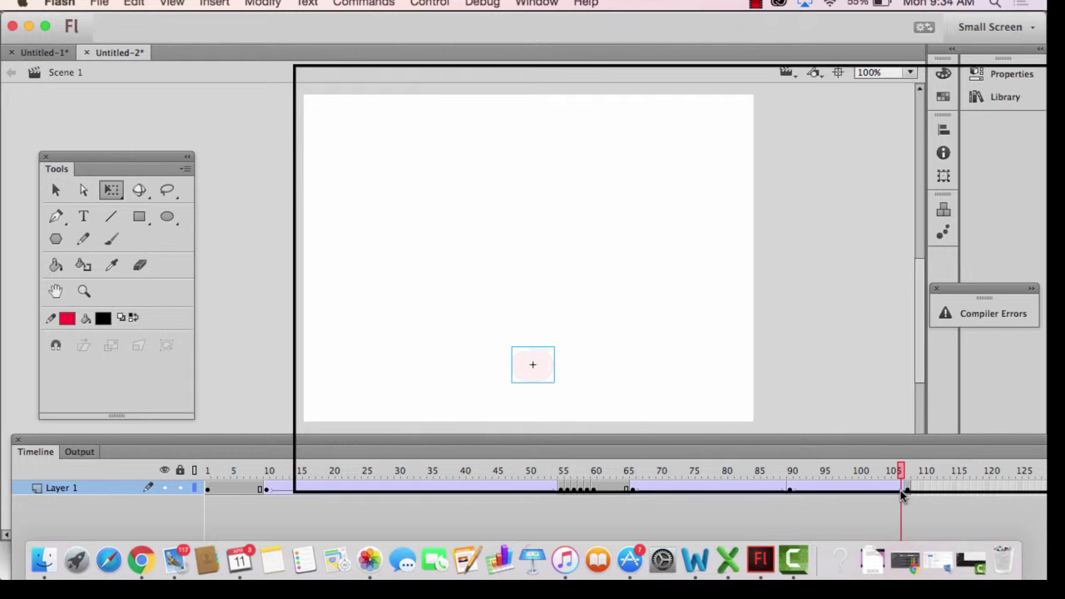
pyautogui.moveTo(904, 496); pyautogui.dragTo(907, 498)
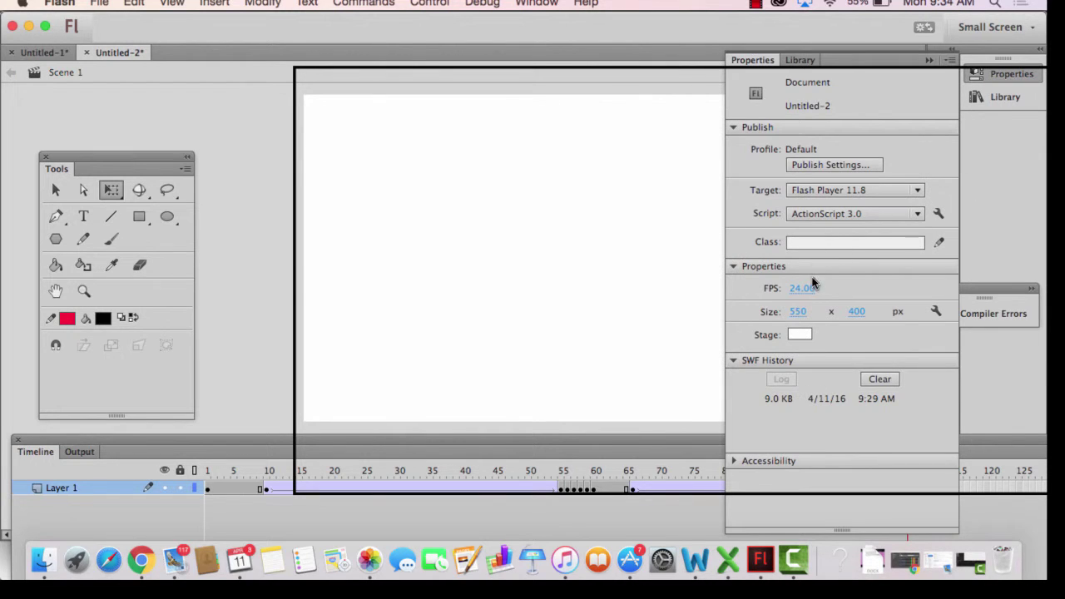
pyautogui.click(663, 297)
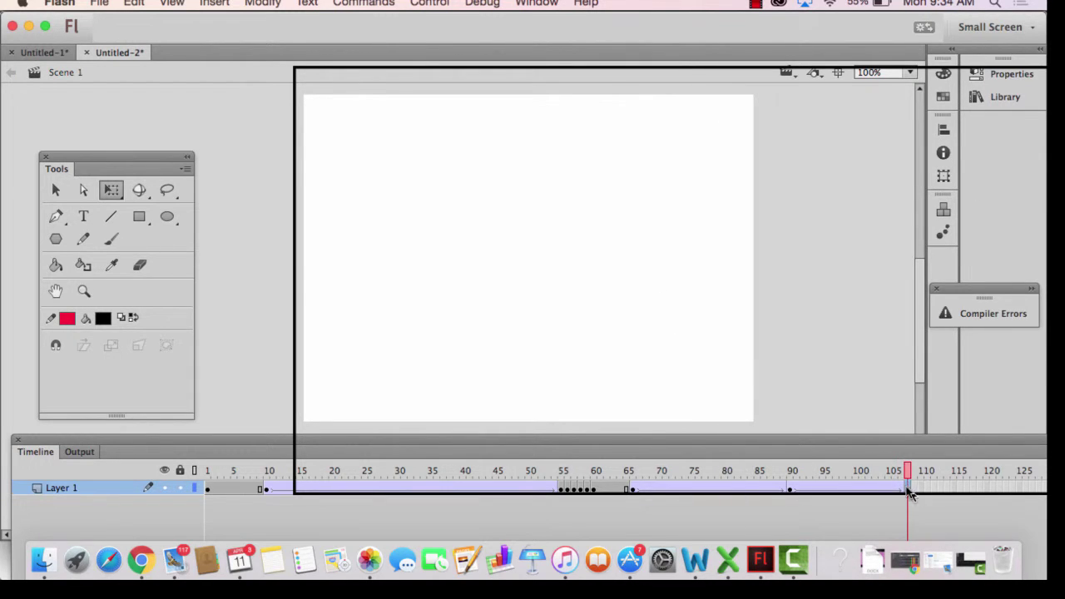
pyautogui.click(908, 490)
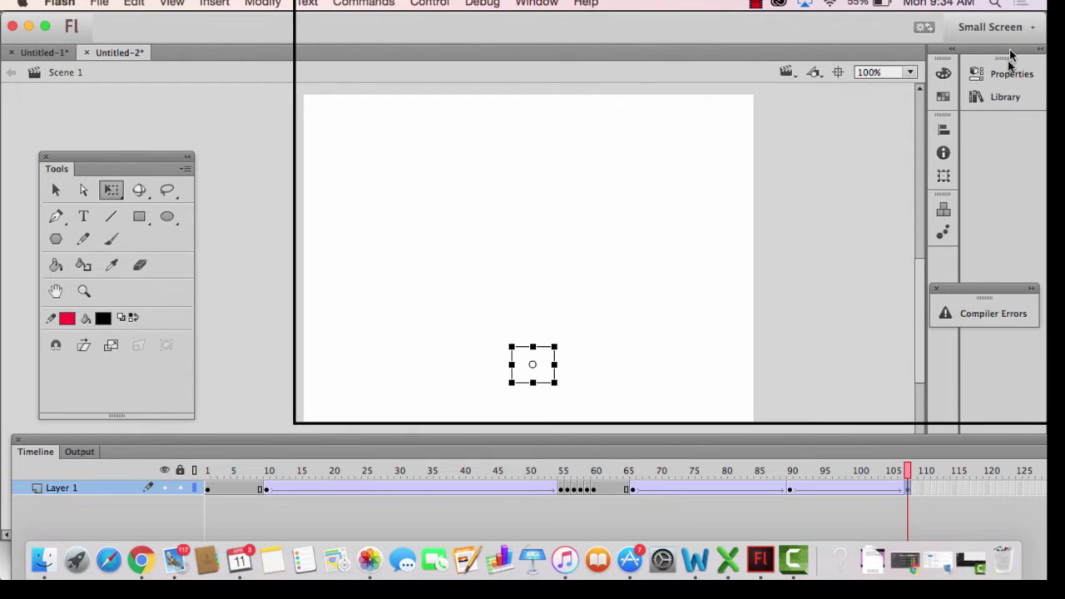
pyautogui.click(1009, 73)
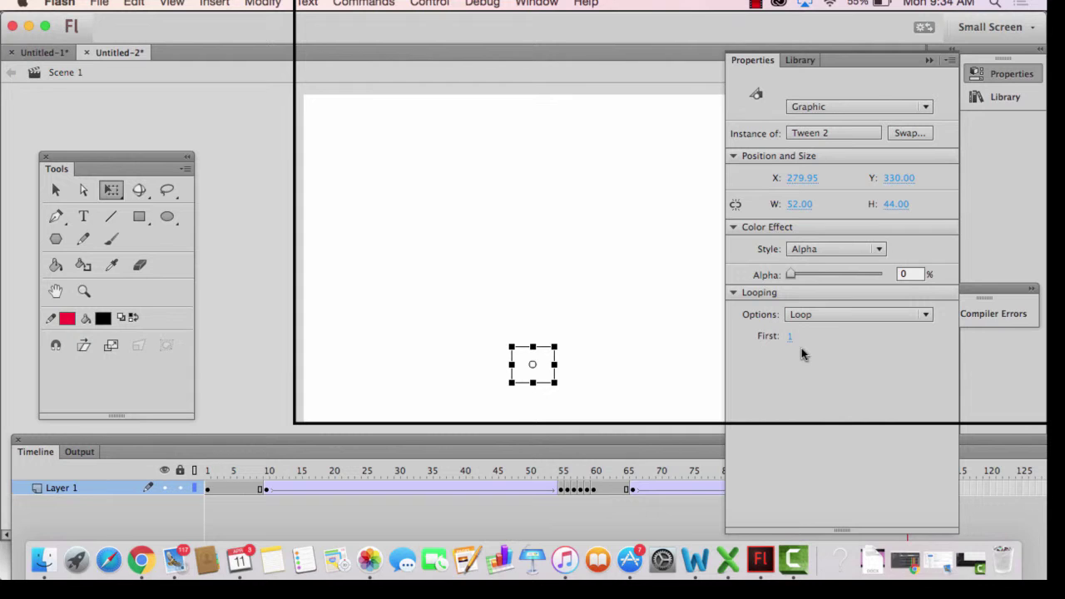
pyautogui.click(721, 372)
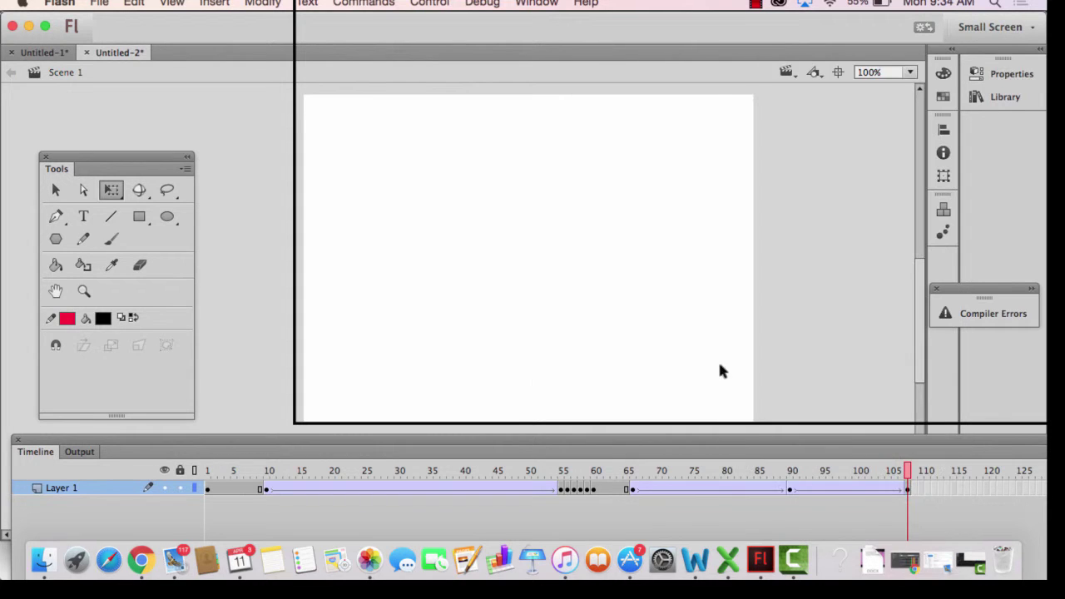
# Insert a keyframe at frame 116 and check the apple's Alpha setting on it
pyautogui.rightClick(957, 495)
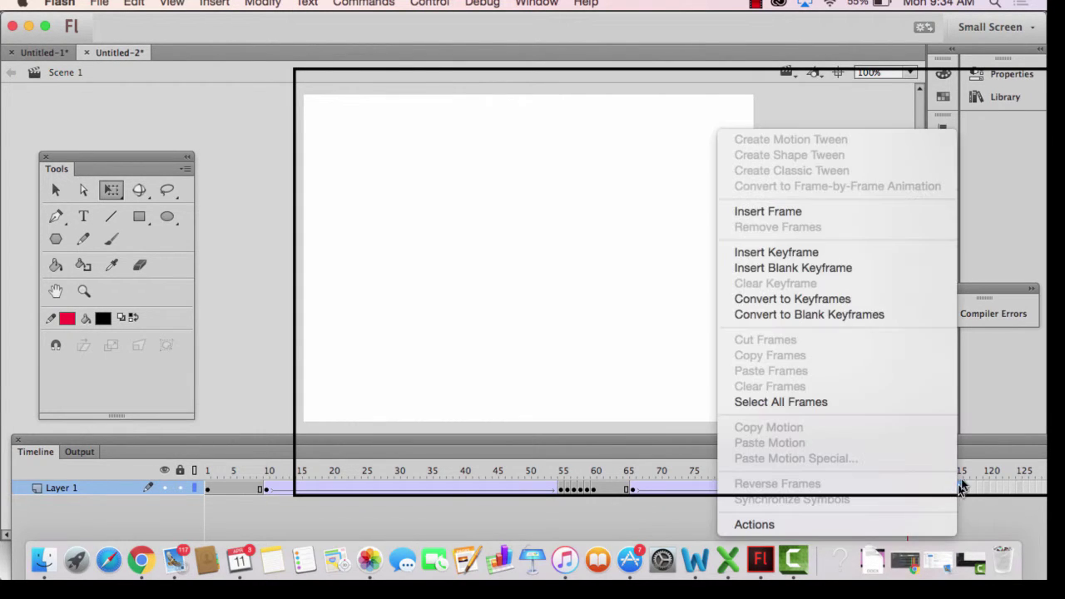
pyautogui.click(908, 253)
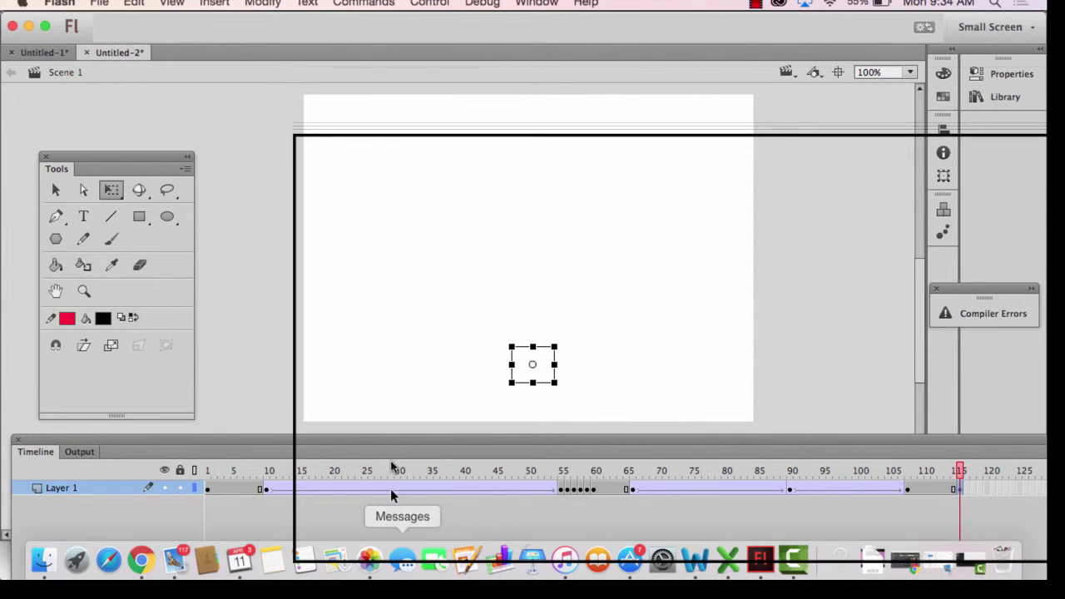
pyautogui.moveTo(392, 439); pyautogui.dragTo(390, 308)
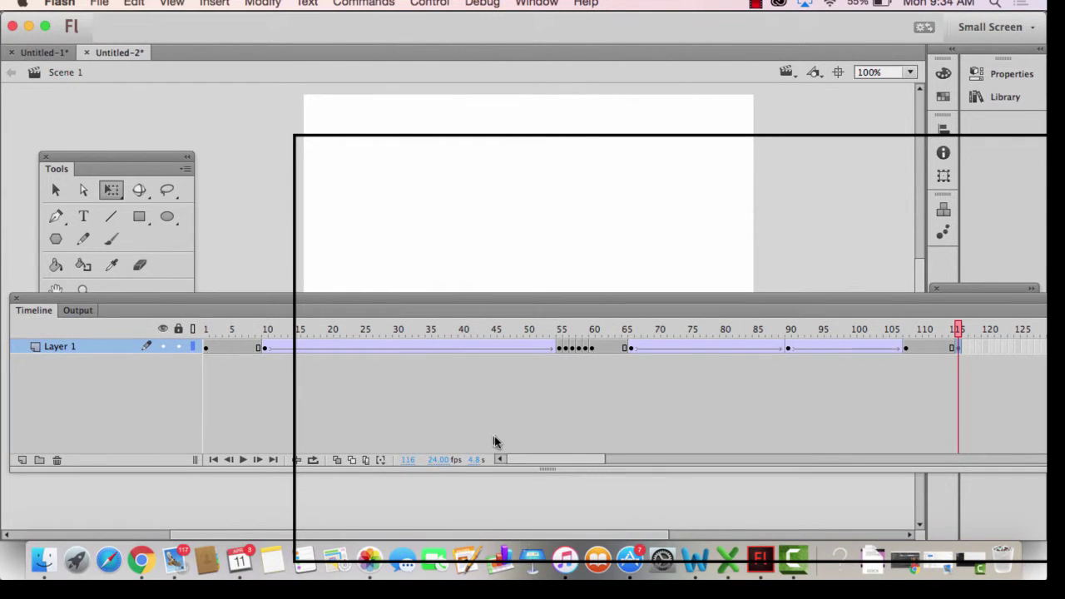
pyautogui.moveTo(537, 461); pyautogui.dragTo(598, 449)
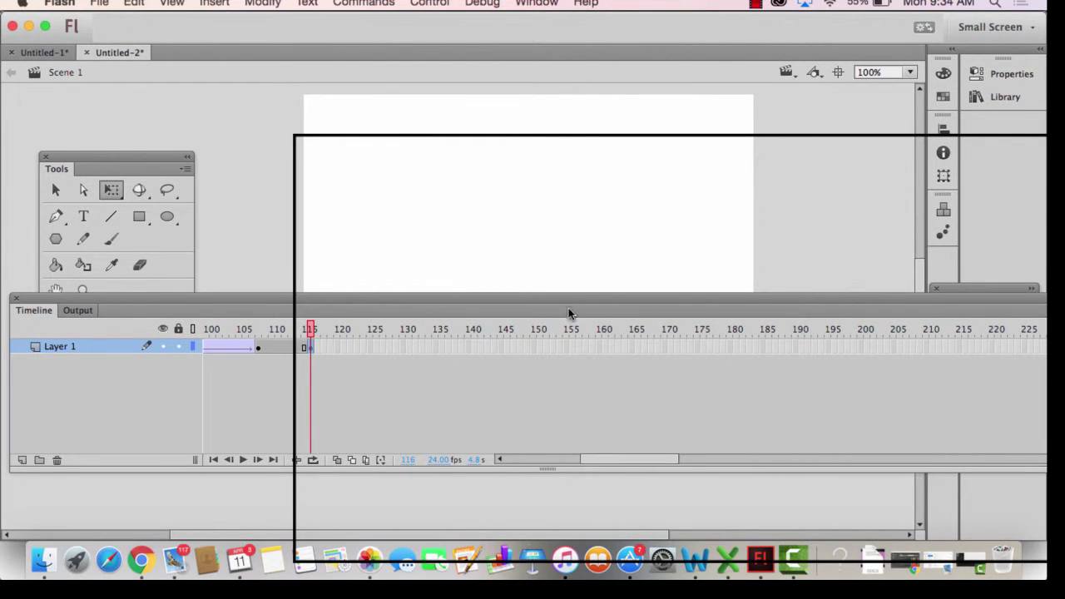
pyautogui.moveTo(568, 313); pyautogui.dragTo(553, 441)
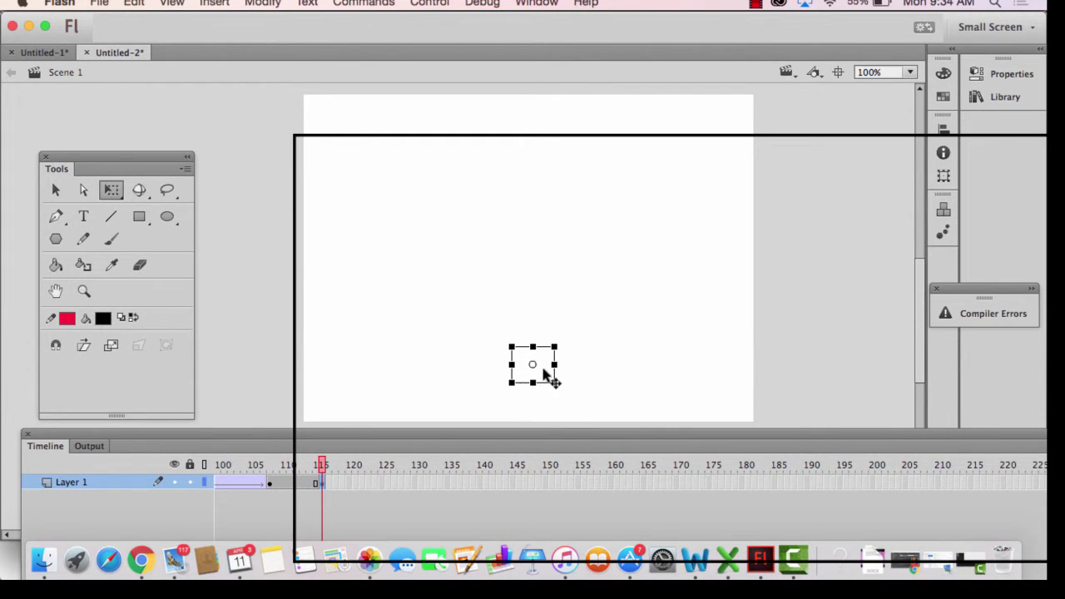
pyautogui.click(1005, 74)
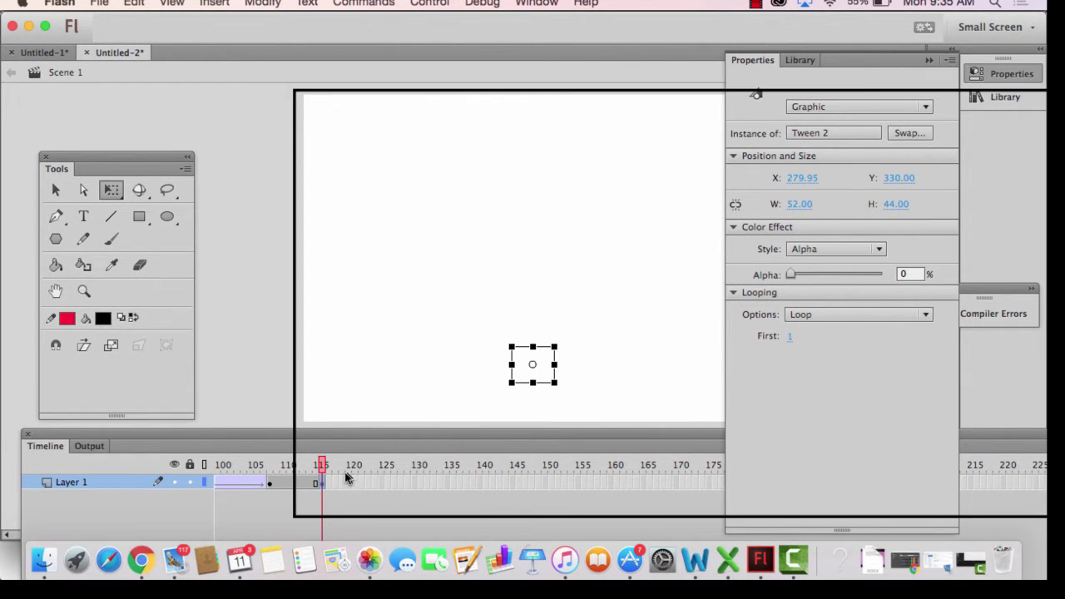
# Insert a keyframe at frame 136 and raise the apple's Alpha on it to full opacity
pyautogui.rightClick(448, 482)
pyautogui.click(499, 254)
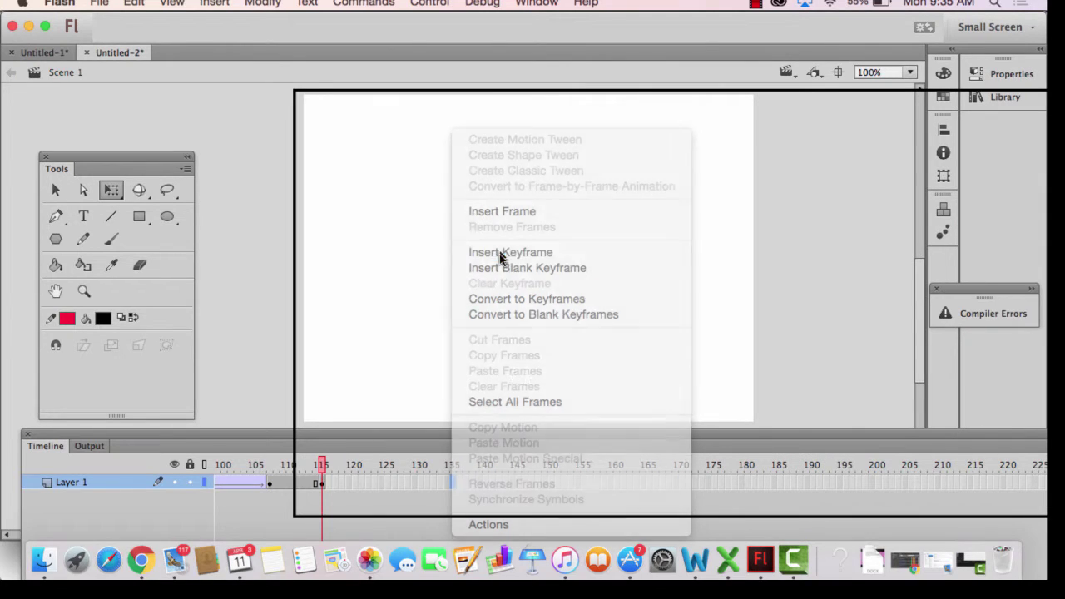
pyautogui.click(982, 73)
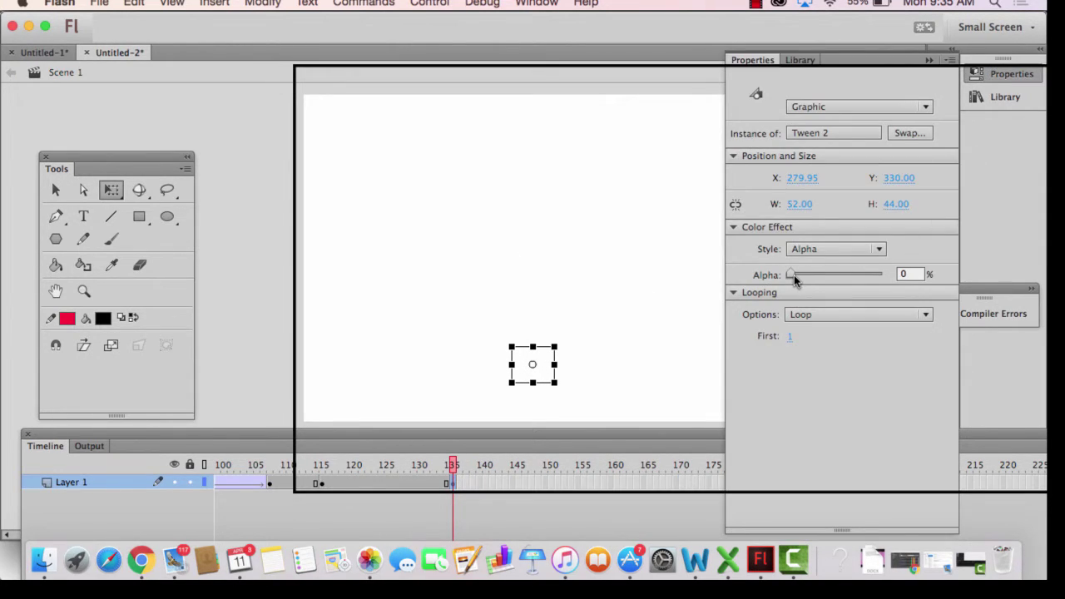
pyautogui.moveTo(795, 281); pyautogui.dragTo(906, 276)
pyautogui.click(454, 466)
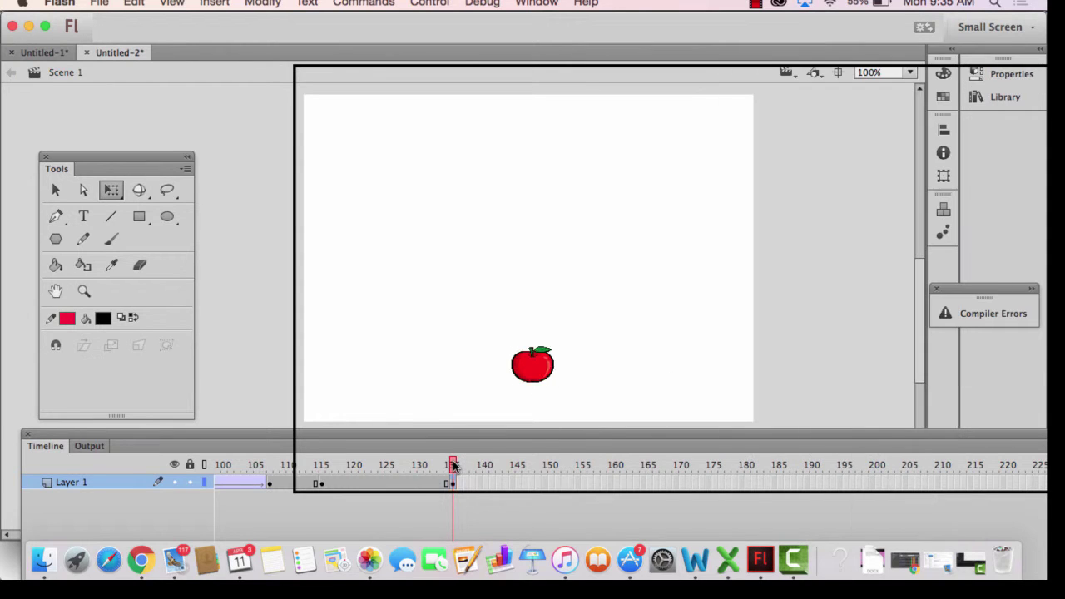
pyautogui.moveTo(454, 465)
pyautogui.mouseDown()
pyautogui.moveTo(323, 464)
pyautogui.moveTo(454, 465)
pyautogui.mouseUp()
# Create a classic tween between the keyframes at frames 116 and 136 and scrub through the fade-in
pyautogui.rightClick(413, 485)
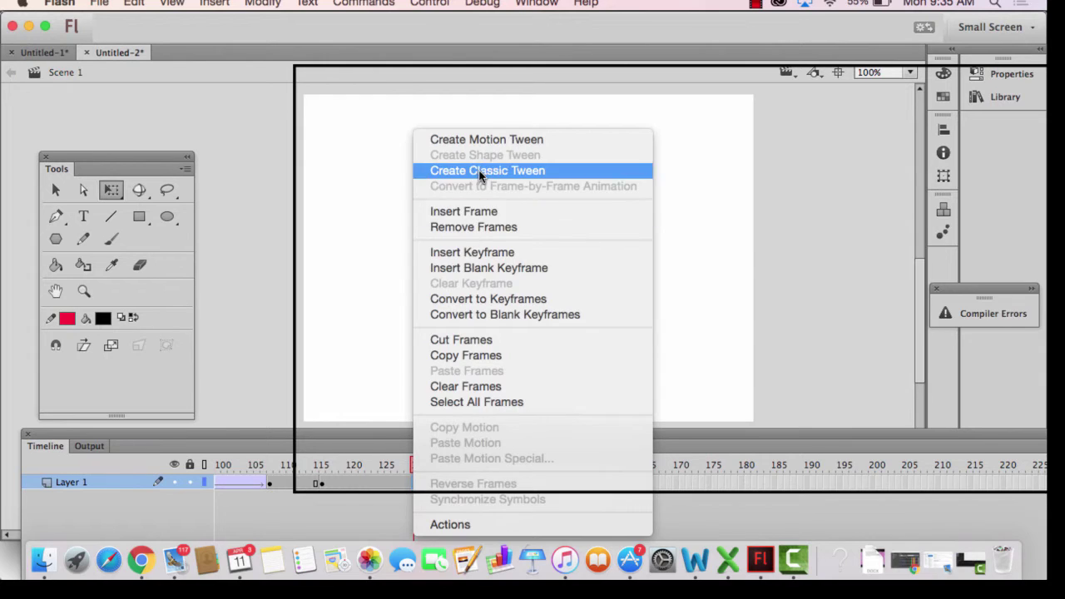
pyautogui.click(511, 172)
pyautogui.moveTo(416, 469); pyautogui.dragTo(1049, 508)
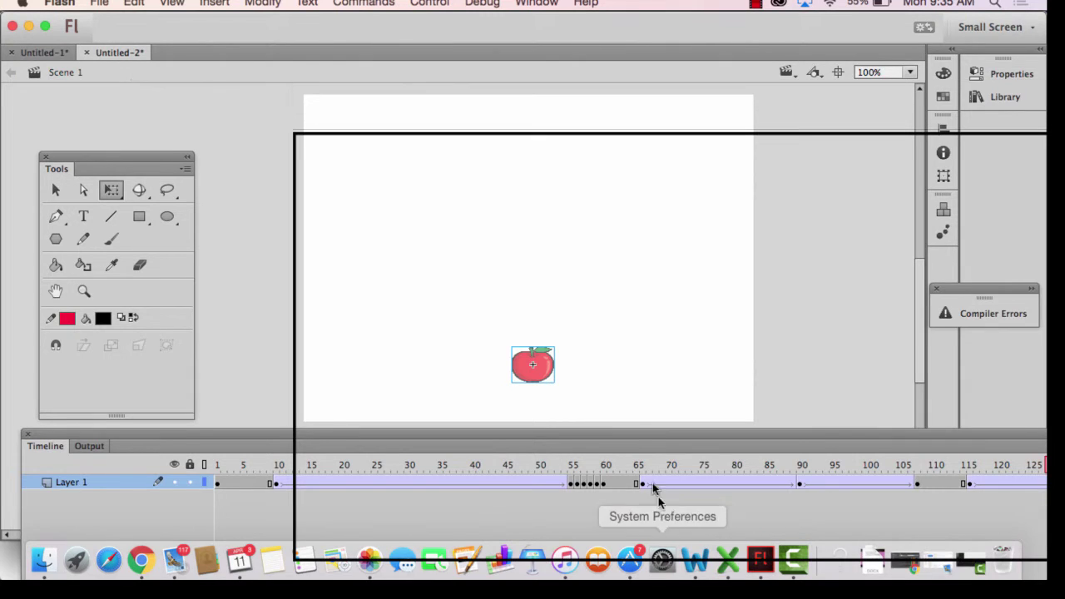
# Insert a blank keyframe at frame 140, after the end of the fade-in tween
pyautogui.moveTo(646, 440); pyautogui.dragTo(572, 334)
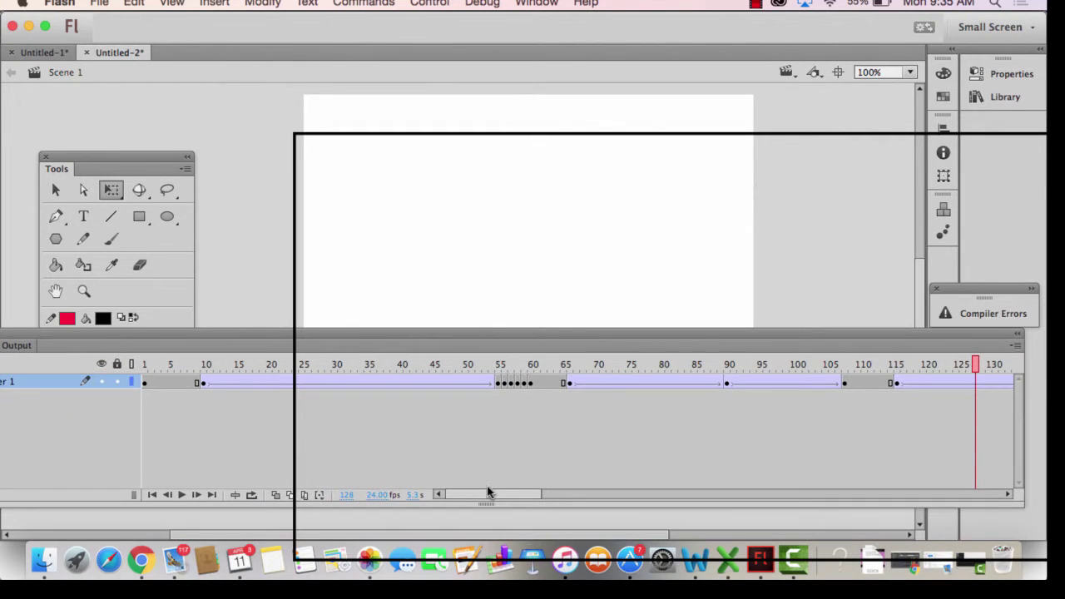
pyautogui.moveTo(488, 493); pyautogui.dragTo(535, 496)
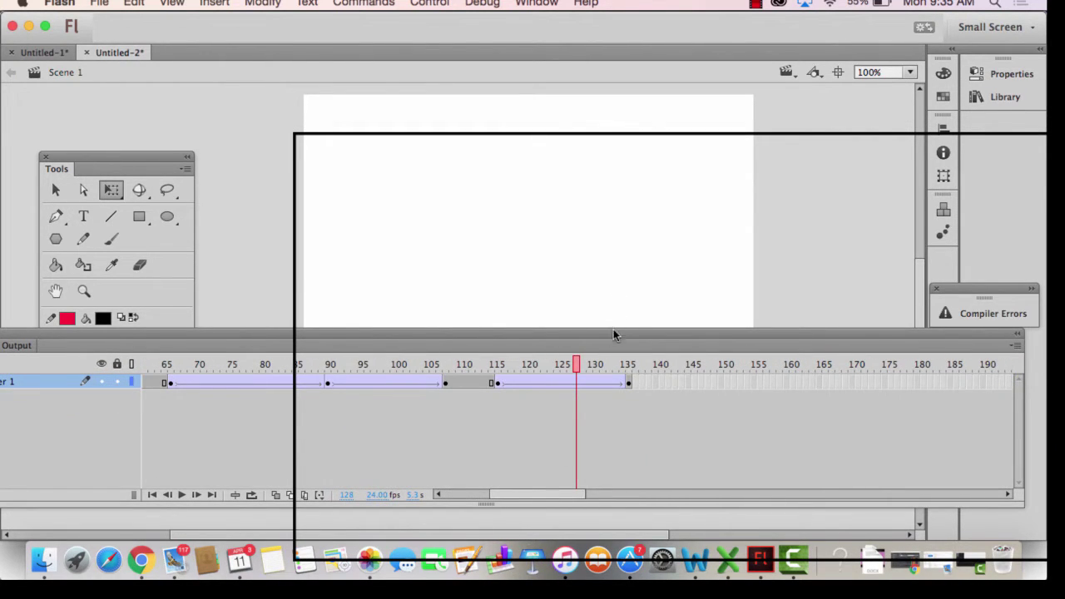
pyautogui.moveTo(613, 335); pyautogui.dragTo(573, 463)
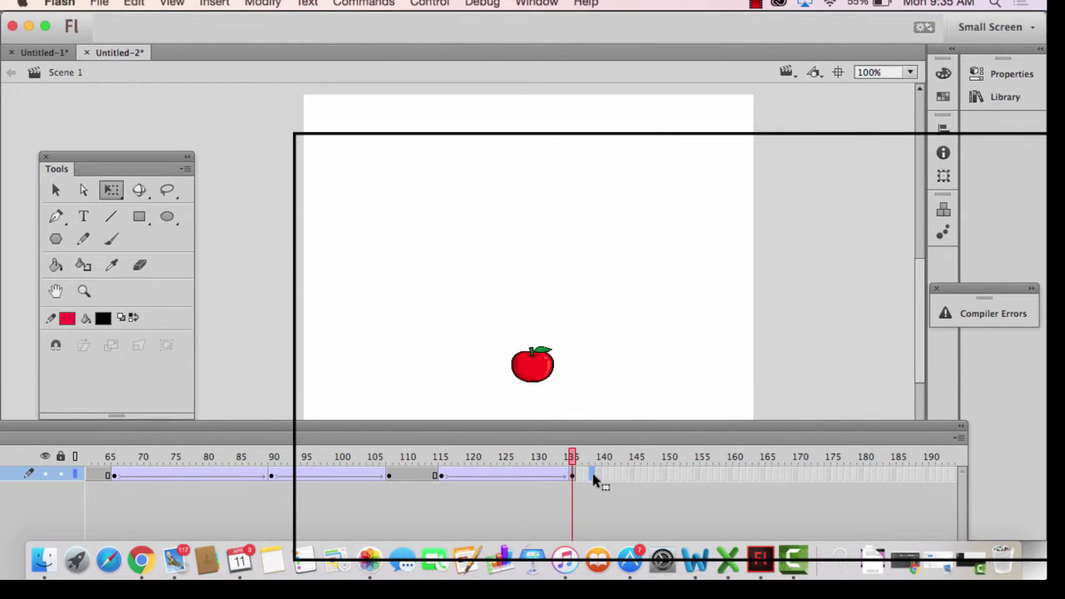
pyautogui.rightClick(596, 479)
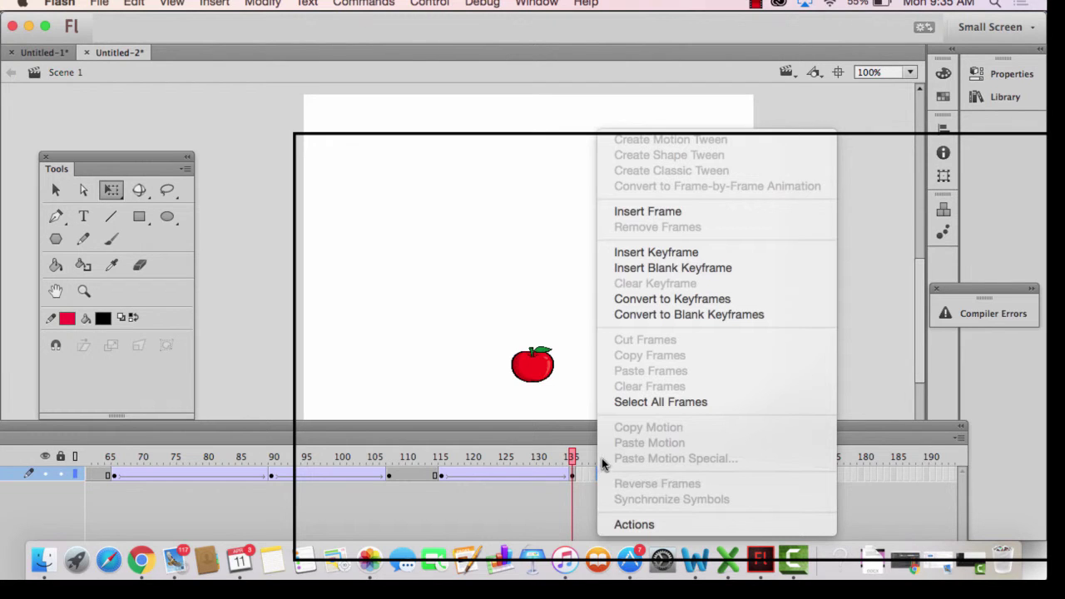
pyautogui.click(628, 268)
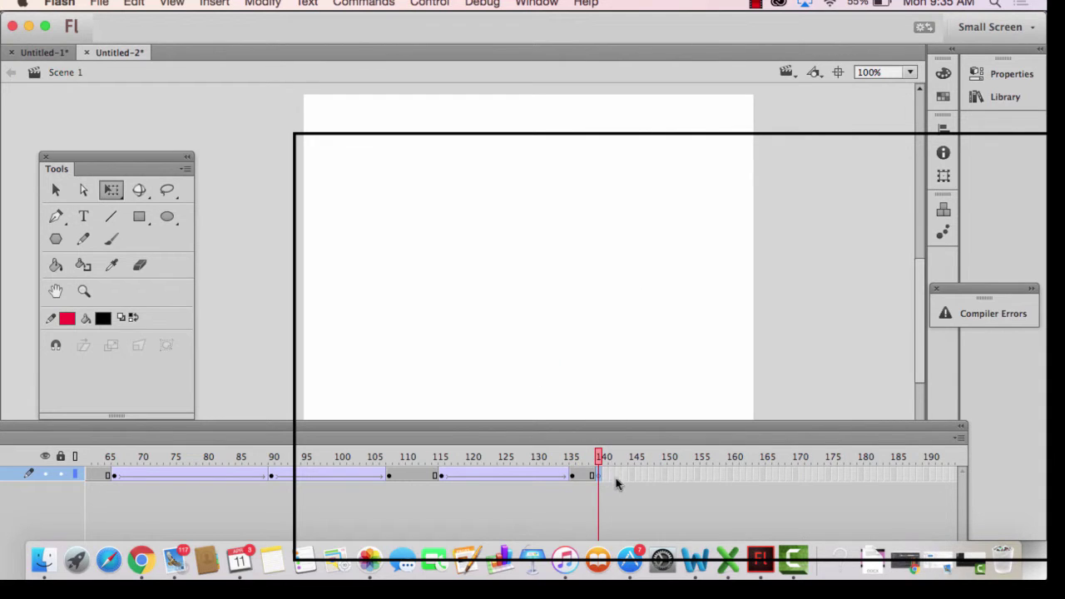
# Place the apple bitmap from the library on the stage at frame 140 and resize it to about 370 × 288
pyautogui.click(1005, 99)
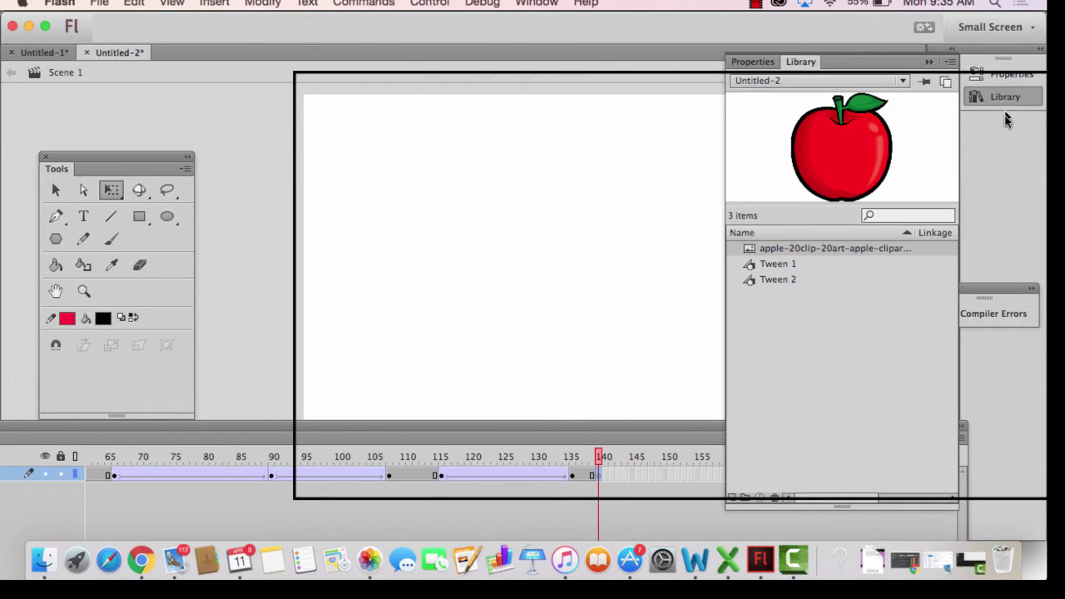
pyautogui.moveTo(866, 164); pyautogui.dragTo(588, 257)
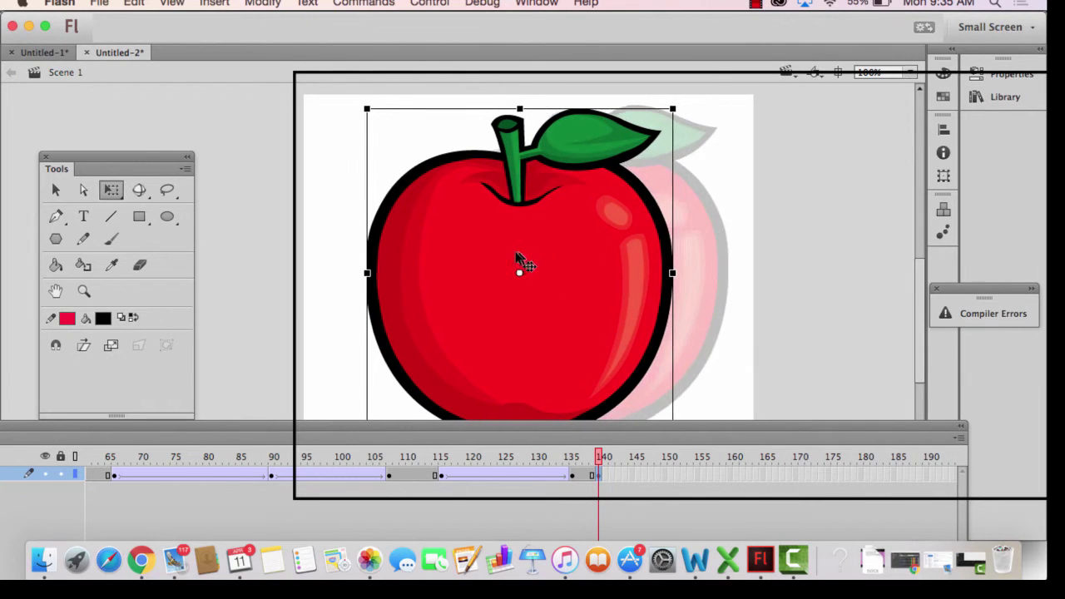
pyautogui.moveTo(354, 105); pyautogui.dragTo(403, 154)
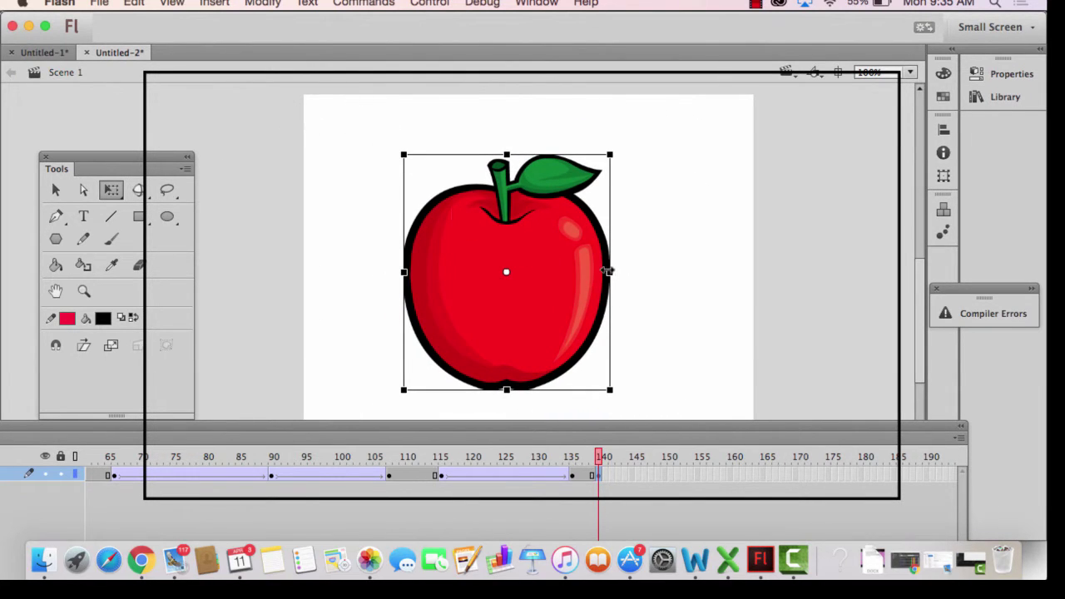
pyautogui.moveTo(610, 271); pyautogui.dragTo(616, 251)
# Convert the large apple bitmap to a Graphic symbol named Symbol 1
pyautogui.rightClick(616, 250)
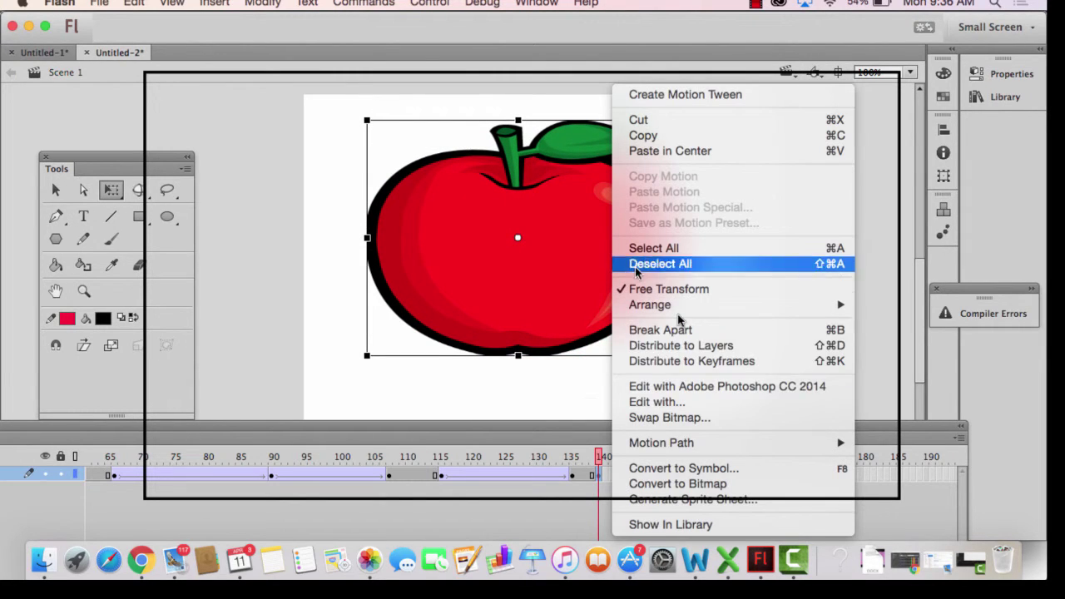
pyautogui.click(697, 469)
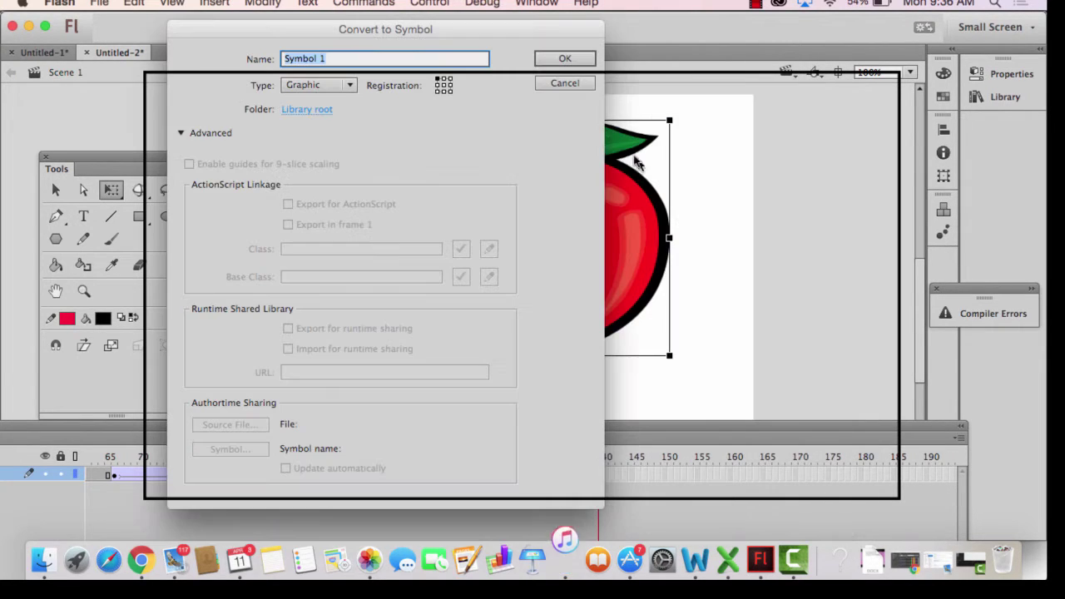
pyautogui.click(346, 85)
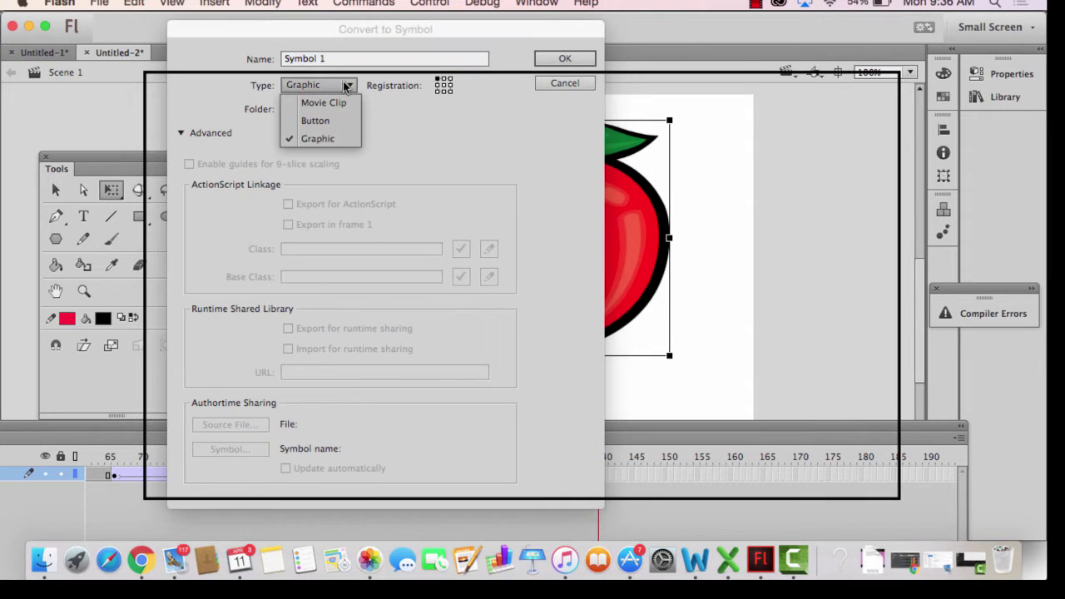
pyautogui.click(317, 138)
pyautogui.click(565, 59)
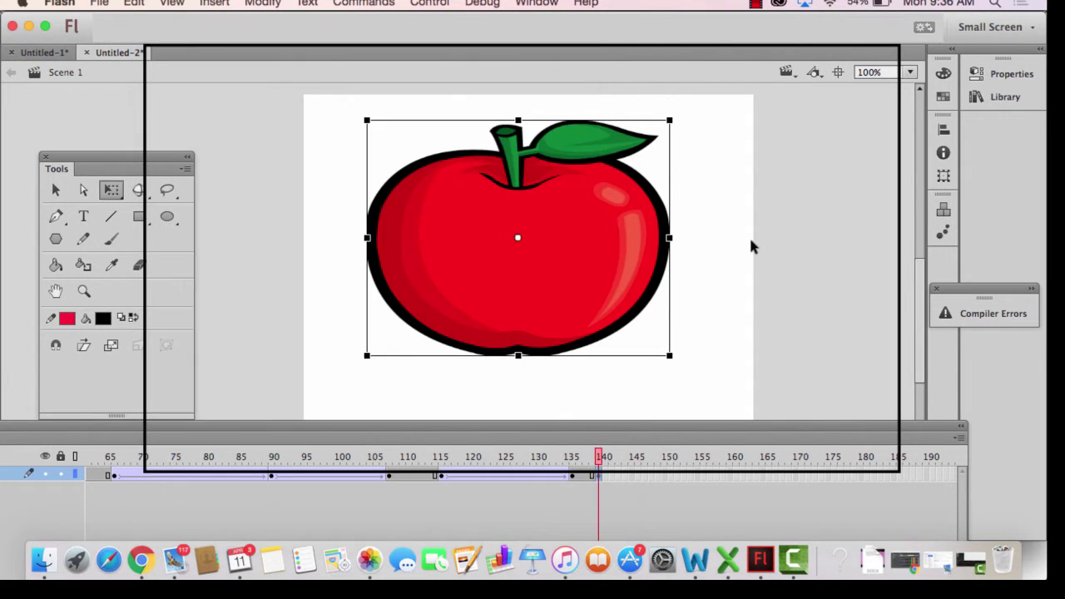
pyautogui.click(803, 321)
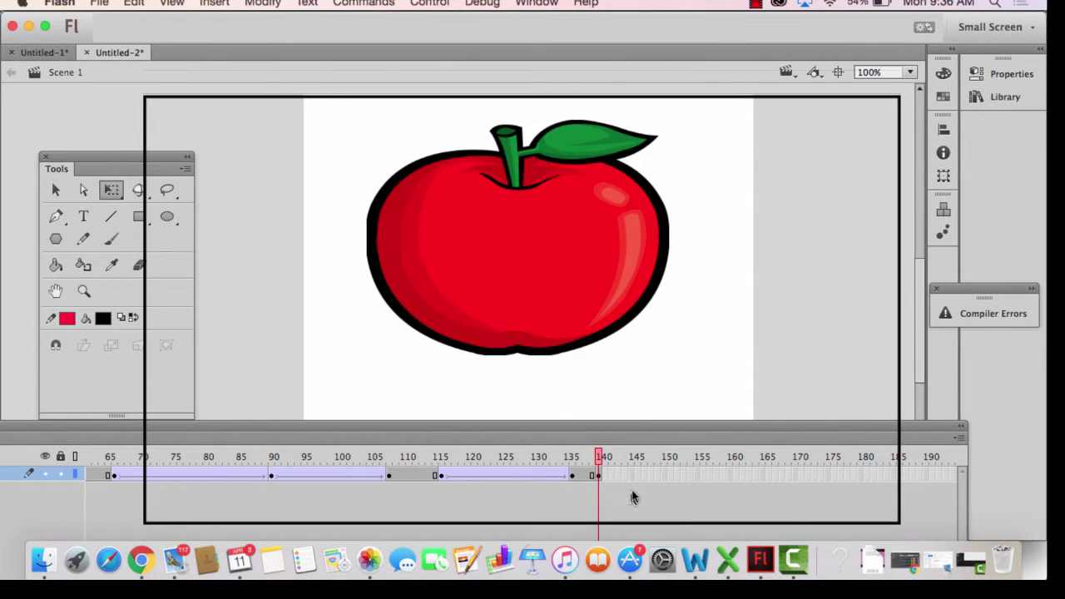
# Create a motion tween on the large apple and extend its span to frame 165
pyautogui.click(539, 289)
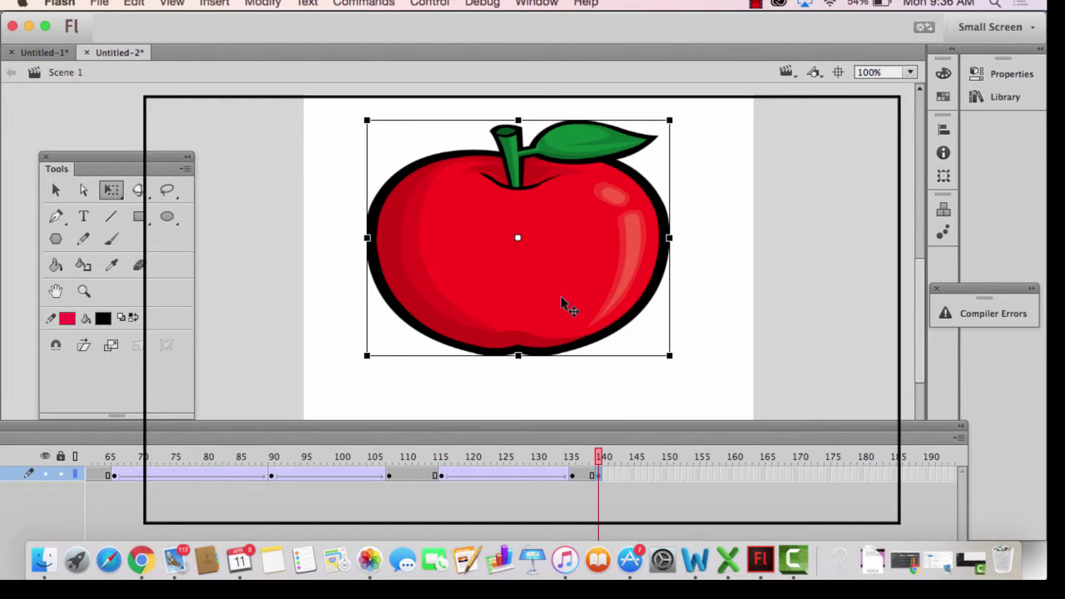
pyautogui.rightClick(604, 238)
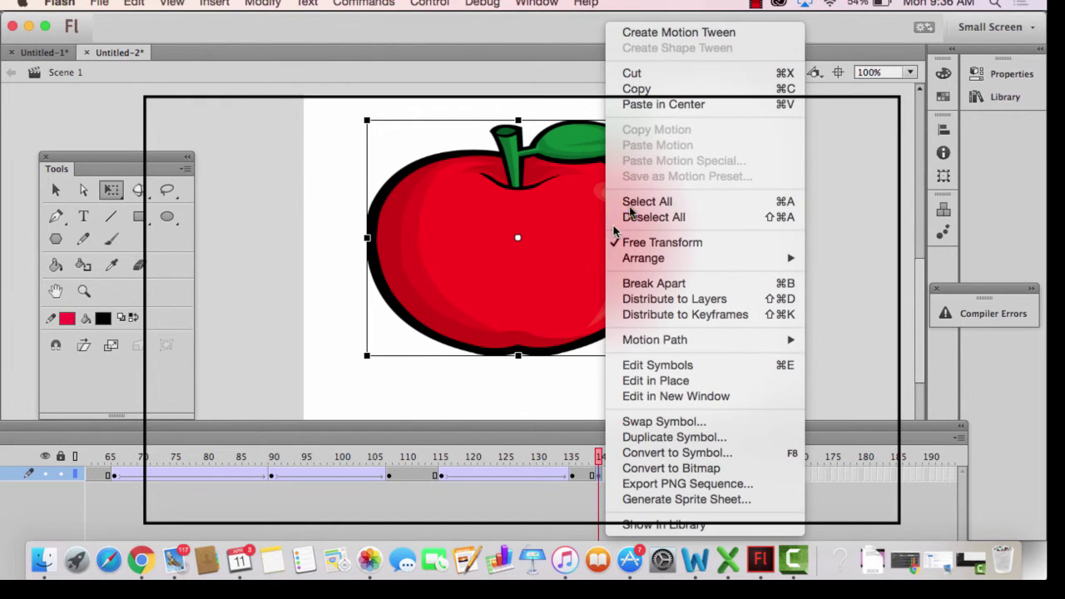
pyautogui.click(683, 33)
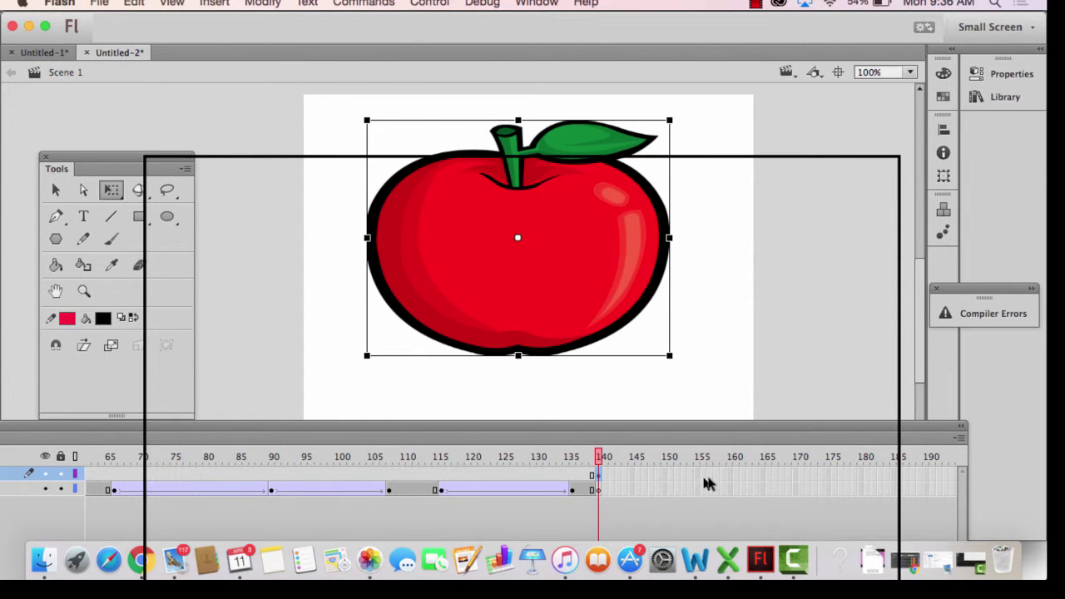
pyautogui.rightClick(772, 471)
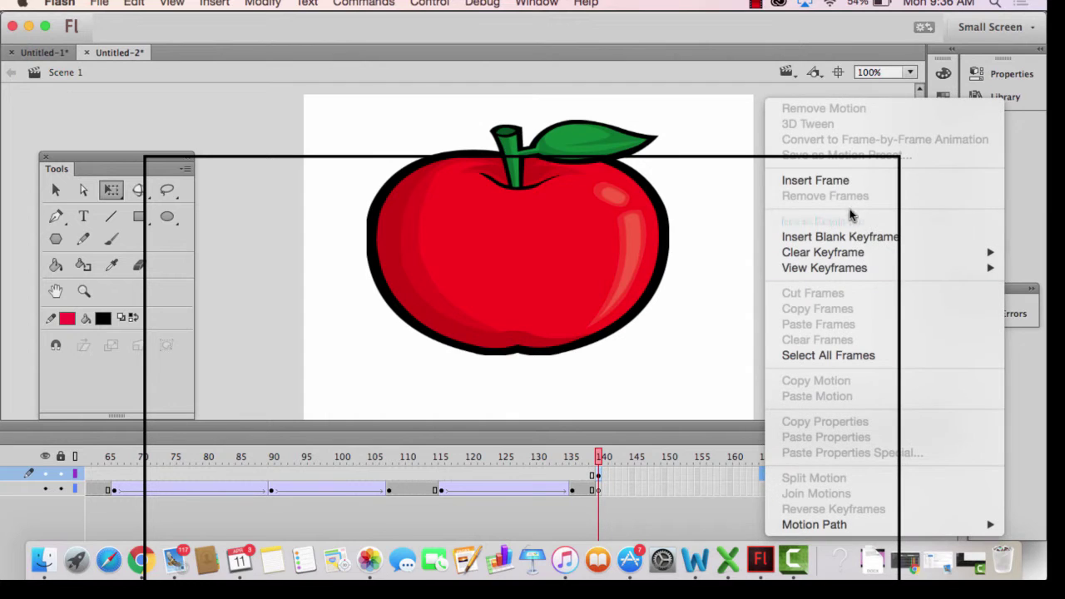
pyautogui.click(852, 181)
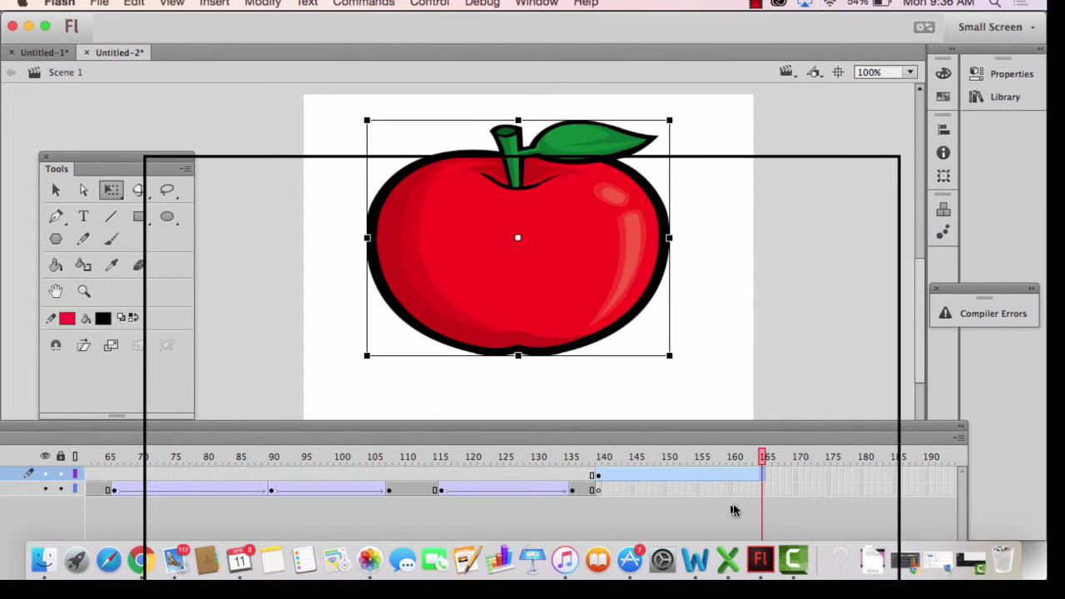
pyautogui.moveTo(761, 456)
pyautogui.mouseDown()
pyautogui.moveTo(599, 457)
pyautogui.moveTo(761, 457)
pyautogui.mouseUp()
# Select the large apple at frame 165 and change its instance type from Graphic to Movie Clip
pyautogui.click(568, 254)
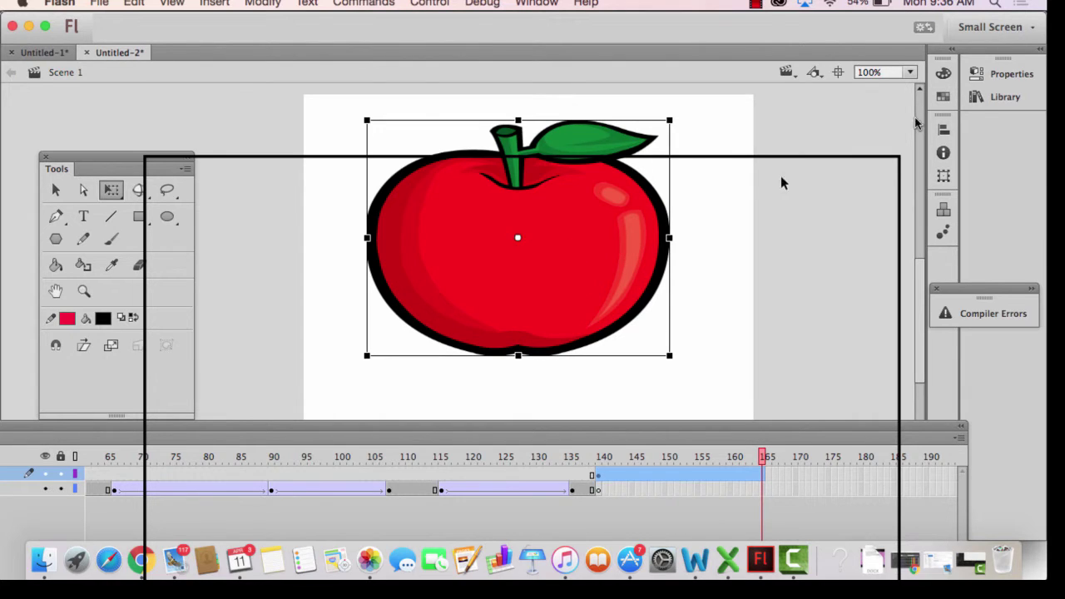
pyautogui.click(1006, 74)
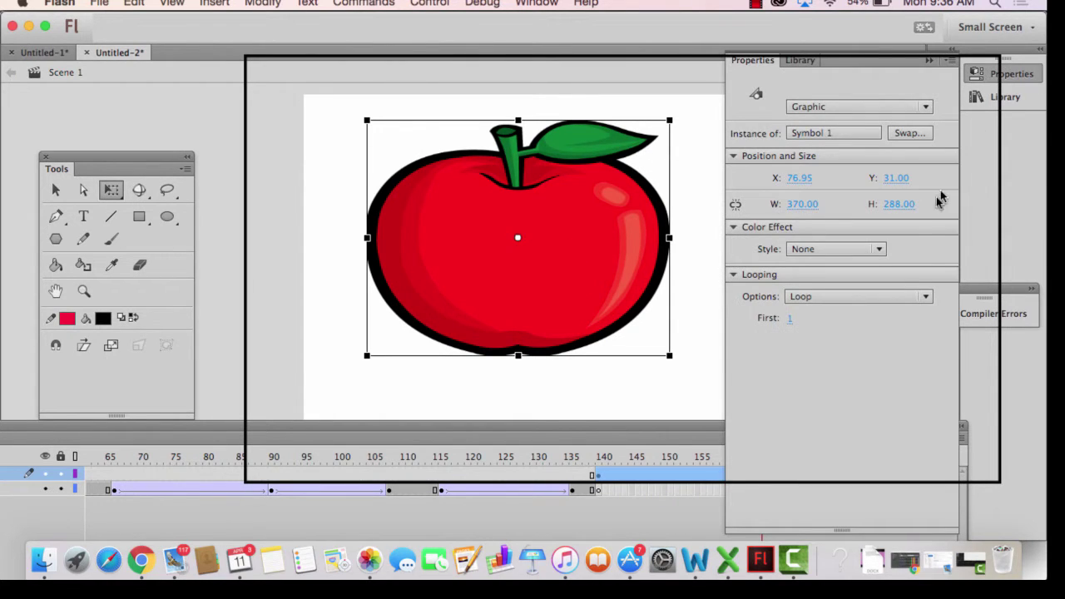
pyautogui.click(657, 281)
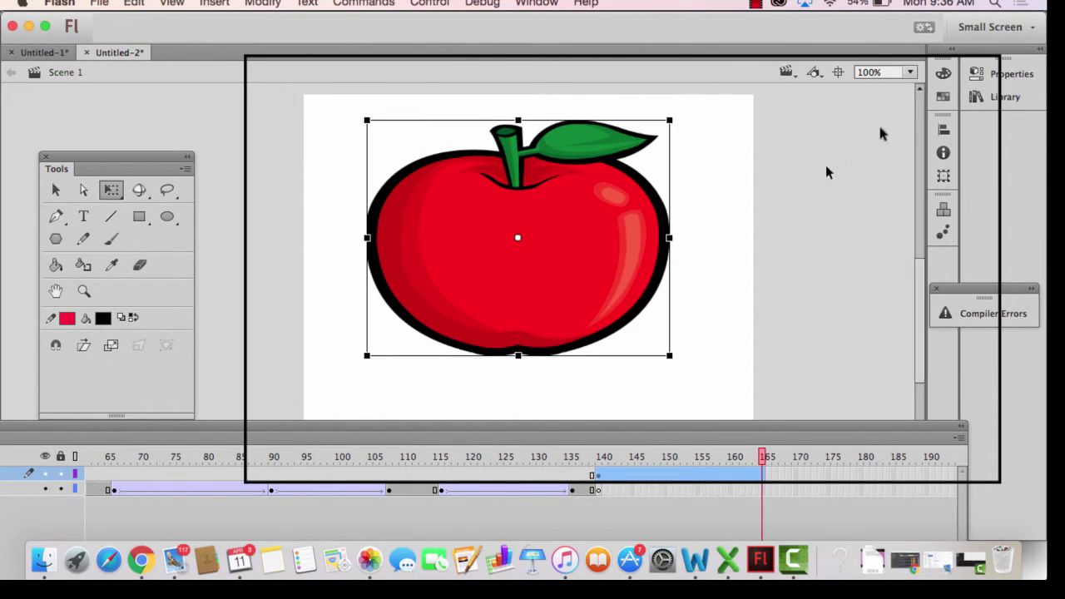
pyautogui.click(1008, 74)
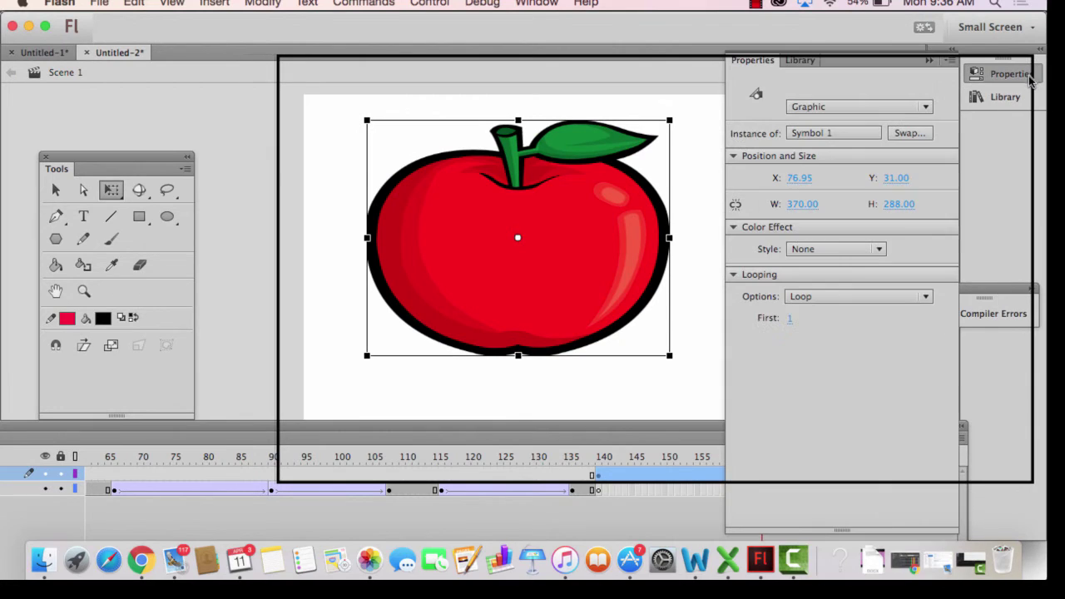
pyautogui.click(811, 249)
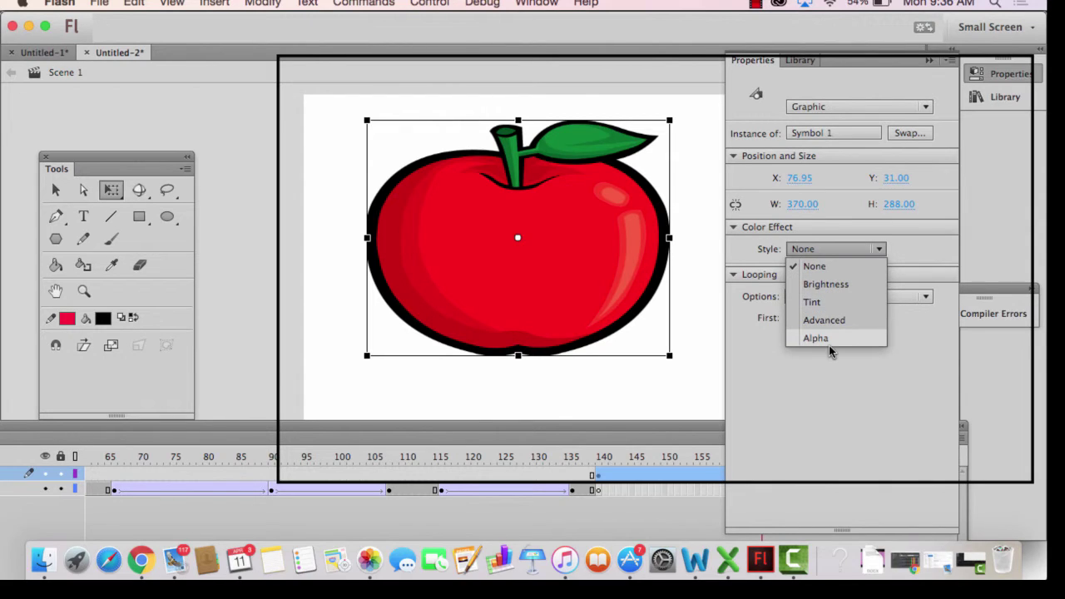
pyautogui.click(825, 410)
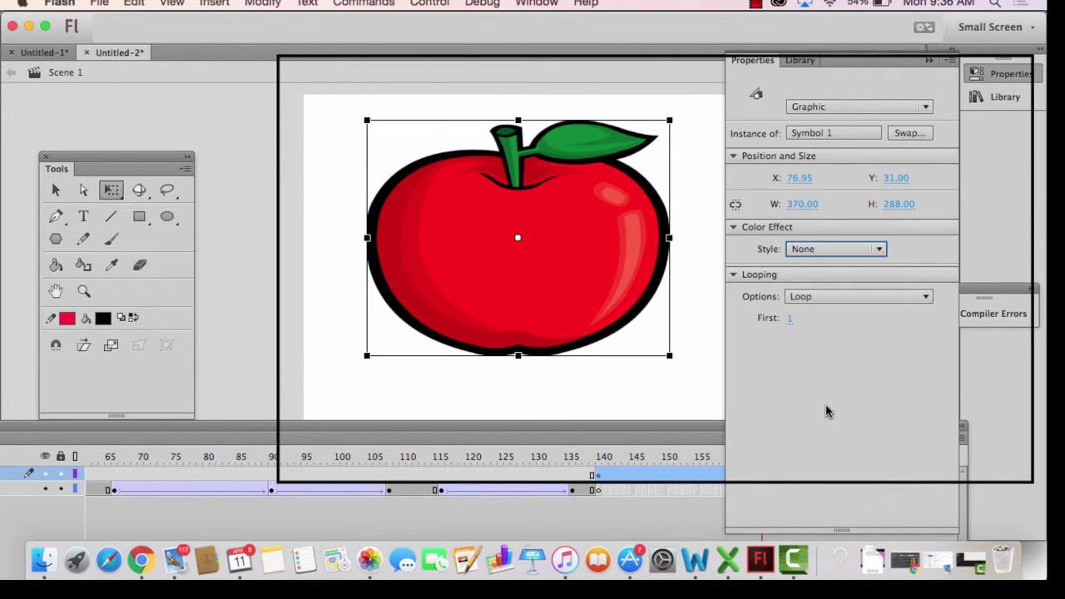
pyautogui.click(839, 108)
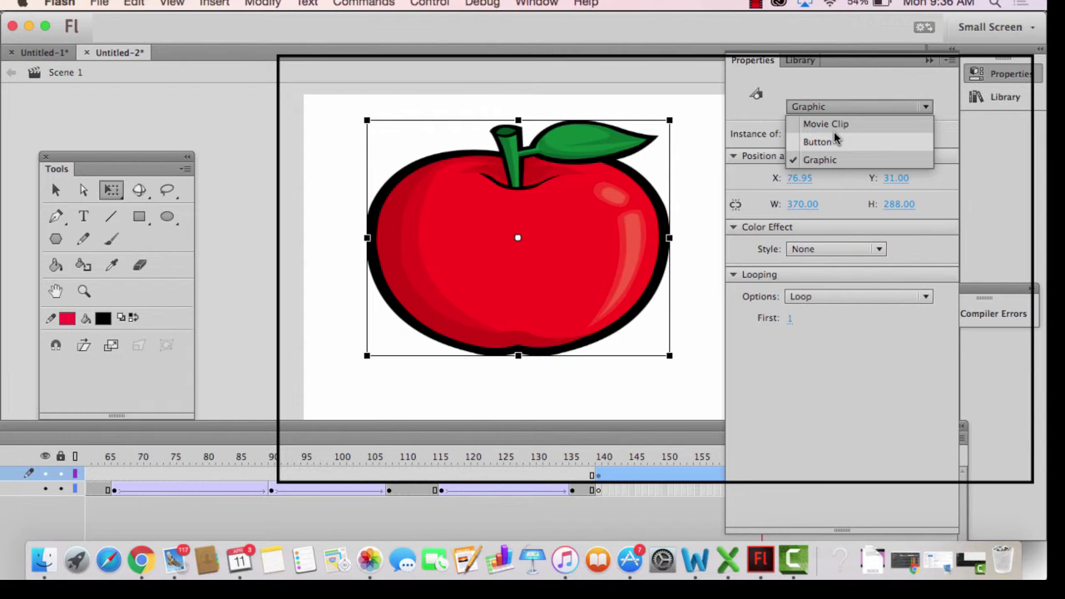
pyautogui.click(838, 125)
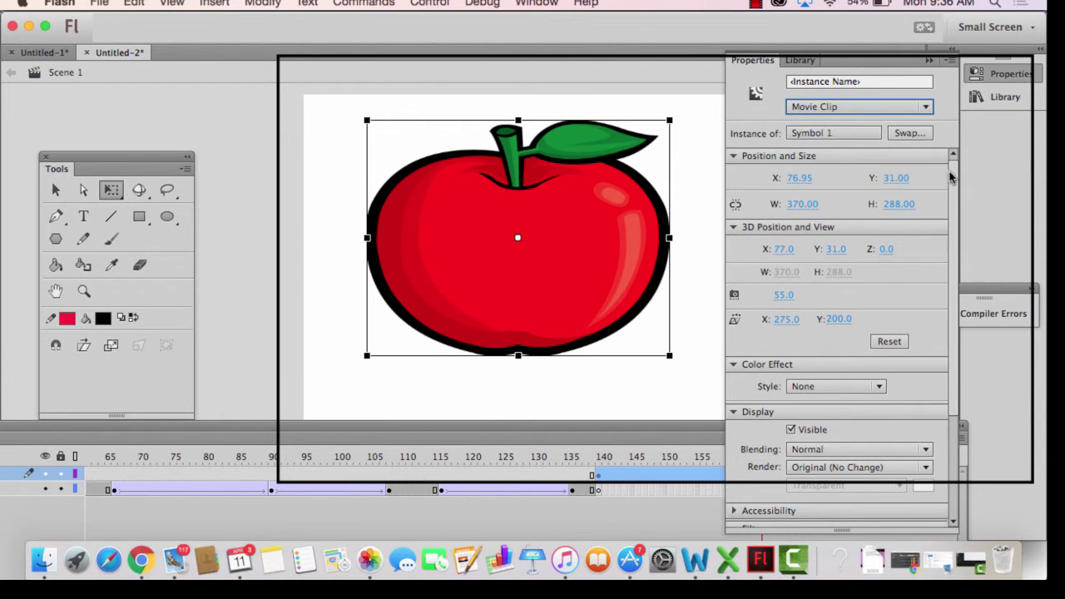
# Add a Blur filter of 50 px to the apple at frame 165 and scrub through the tween
pyautogui.moveTo(953, 178); pyautogui.dragTo(953, 293)
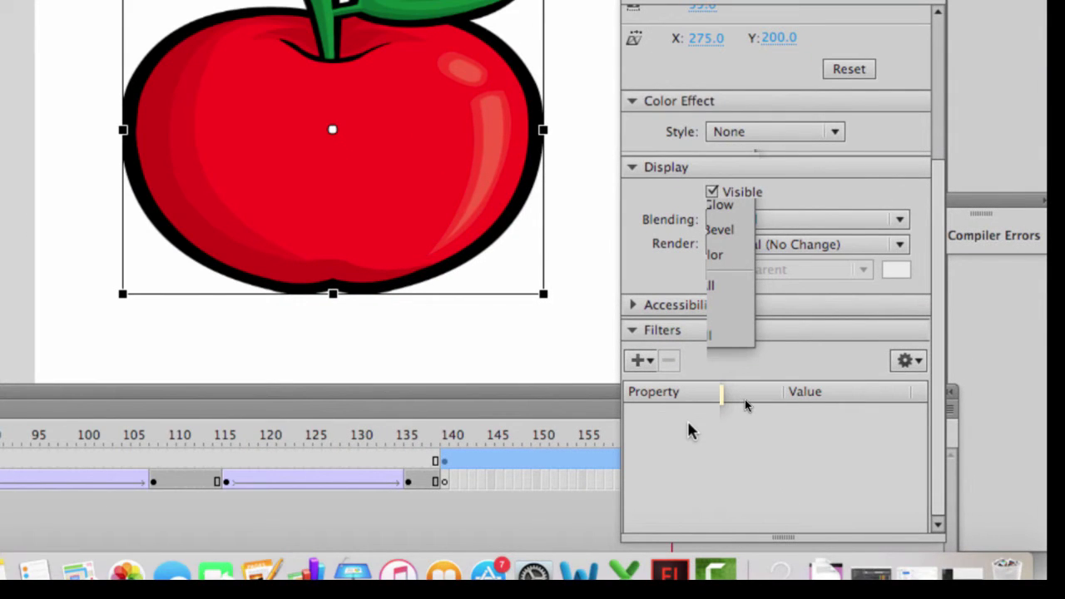
pyautogui.click(639, 359)
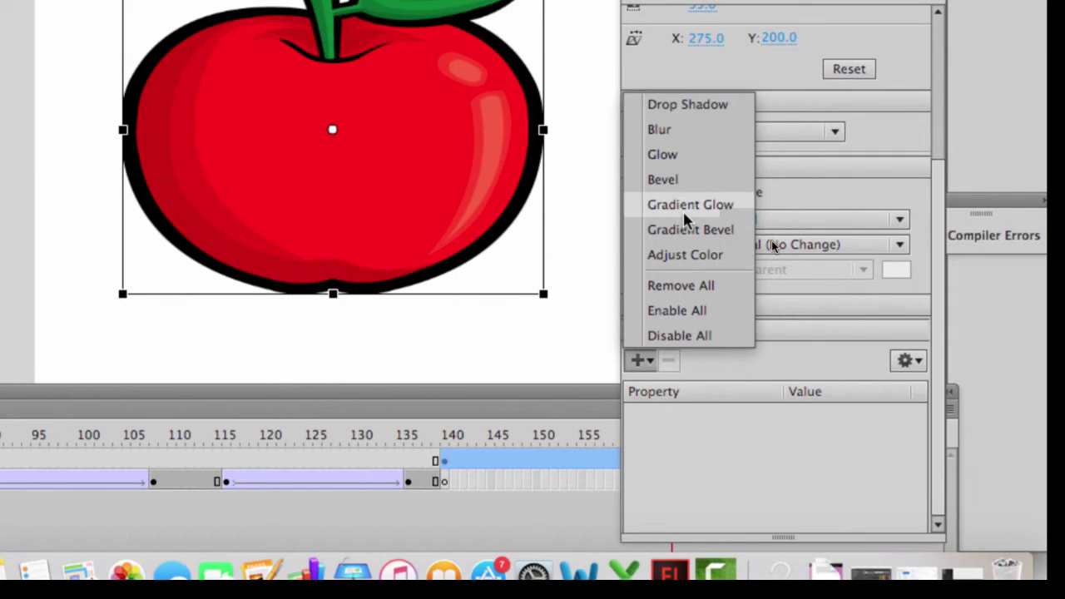
pyautogui.click(686, 130)
pyautogui.moveTo(801, 434); pyautogui.dragTo(848, 434)
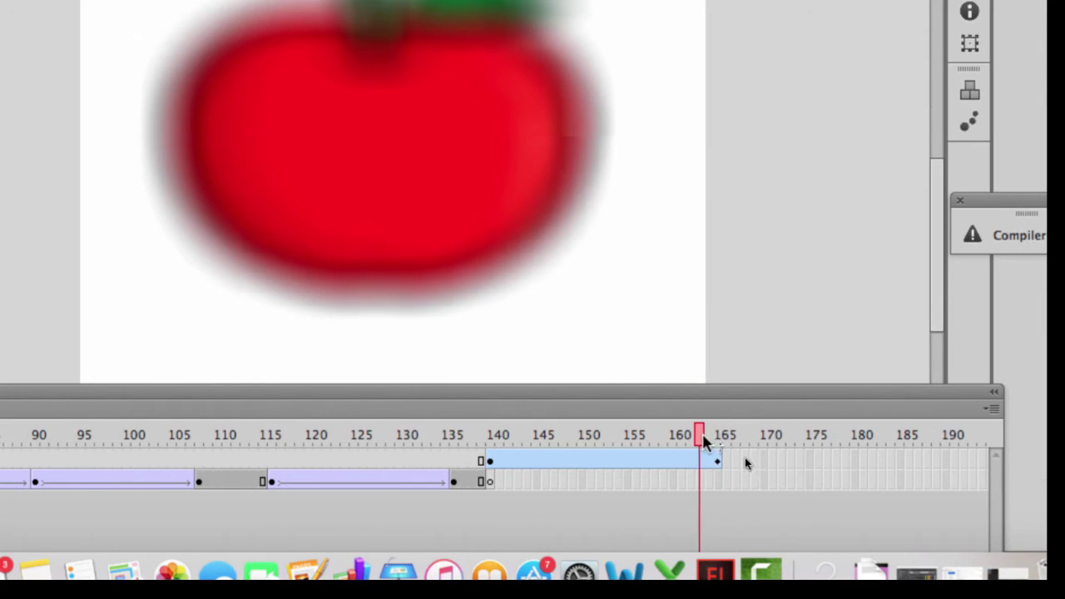
pyautogui.moveTo(703, 441)
pyautogui.mouseDown()
pyautogui.moveTo(487, 433)
pyautogui.moveTo(716, 447)
pyautogui.mouseUp()
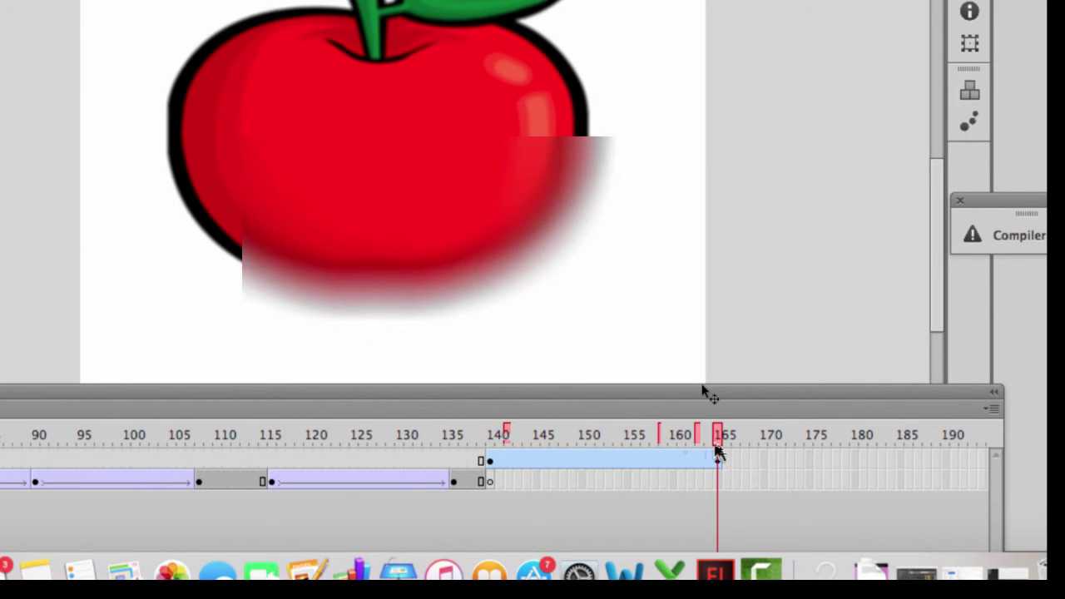
# Add a Glow filter to the apple at frame 165, set its blur to 24 px and adjust its strength
pyautogui.click(475, 147)
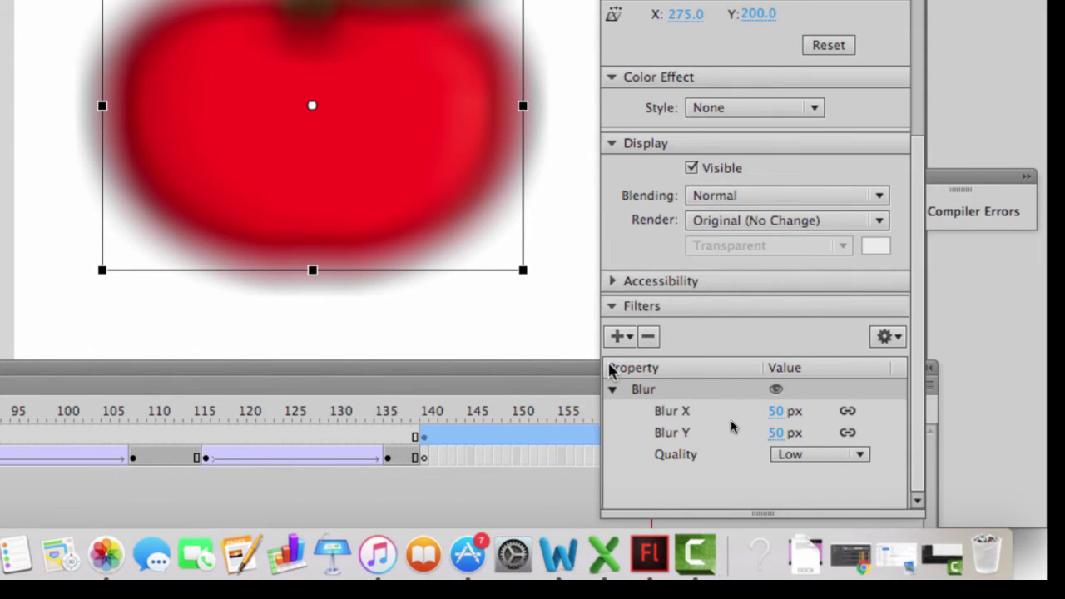
pyautogui.click(618, 336)
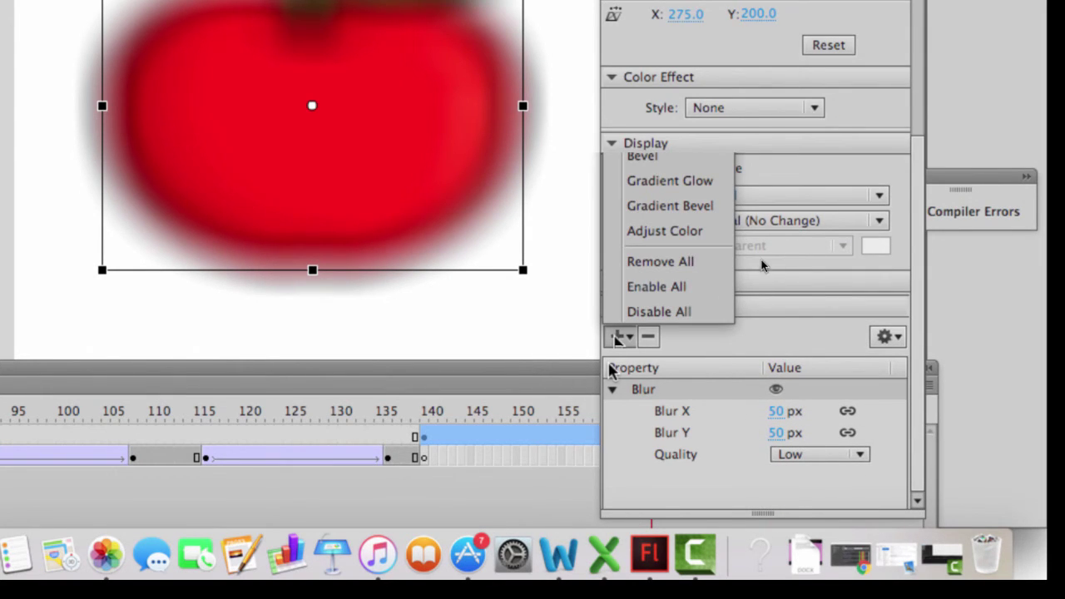
pyautogui.click(663, 133)
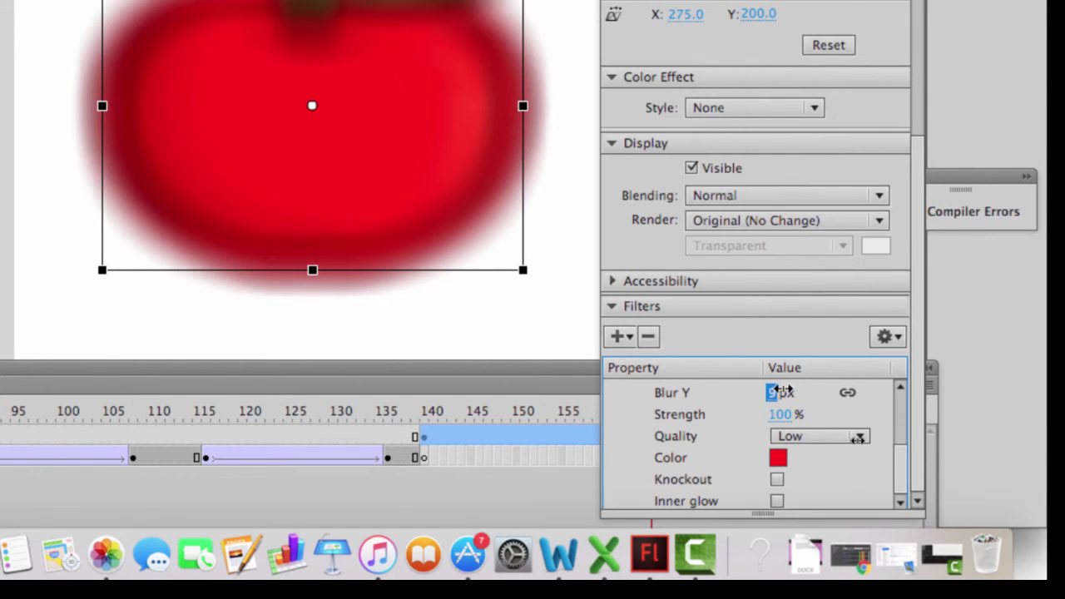
pyautogui.moveTo(775, 392); pyautogui.dragTo(799, 394)
pyautogui.press('Tab')
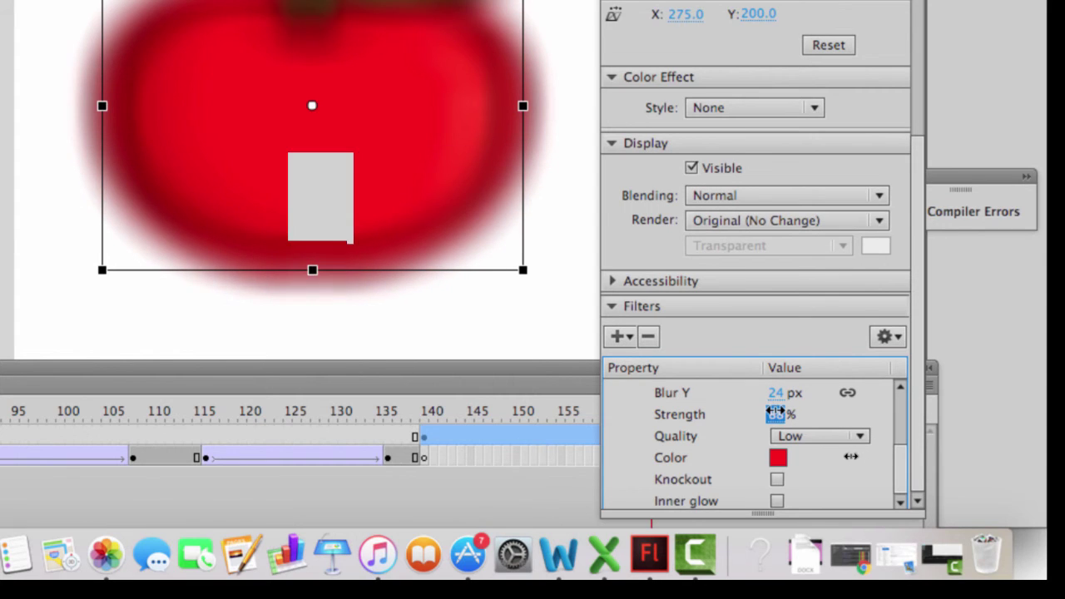